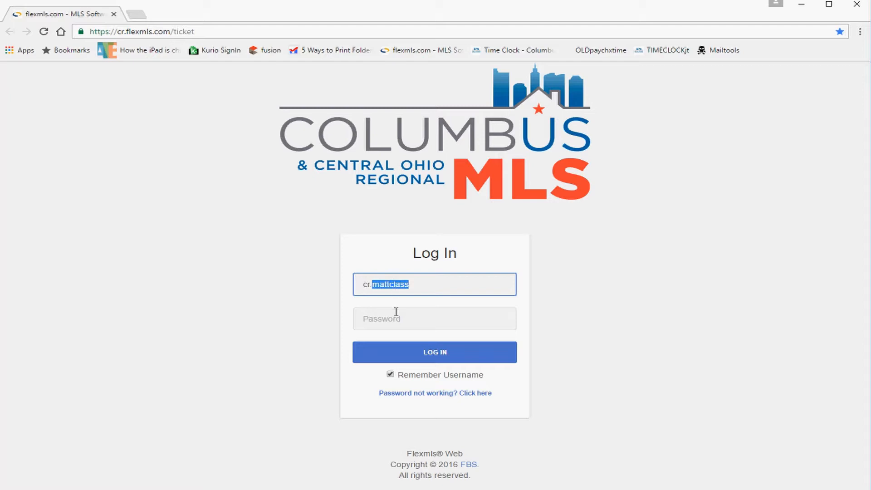
Step: Enter the account password in the Password field, correcting a typo
left_click(396, 310)
type("*********")
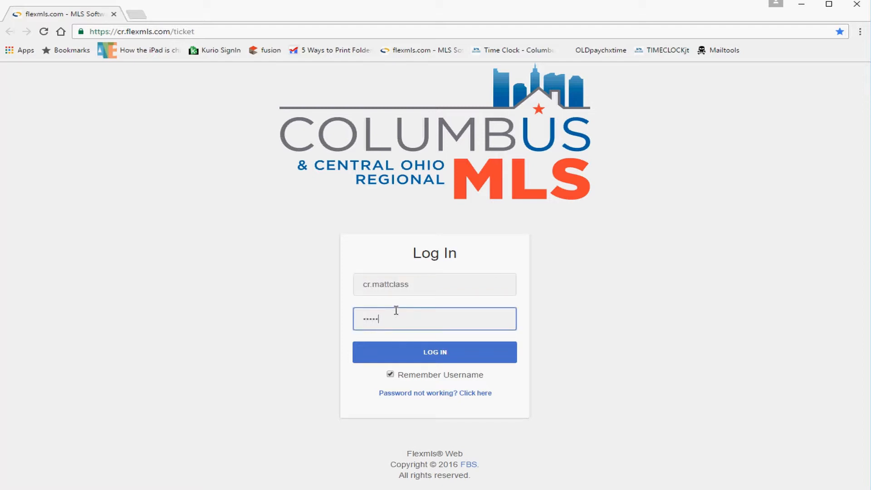
key("BackSpace")
key("BackSpace")
key("BackSpace")
type("***")
left_click_drag(475, 377, 422, 380)
Step: Point out the username and password help link, then log in to the dashboard
left_click(404, 284)
left_click_drag(404, 284, 364, 278)
key("Tab")
left_click(411, 283)
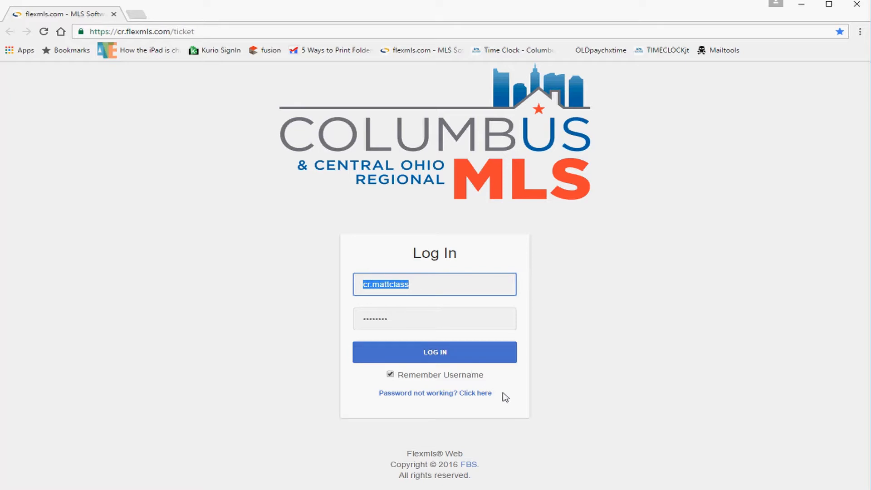
left_click_drag(505, 398, 394, 393)
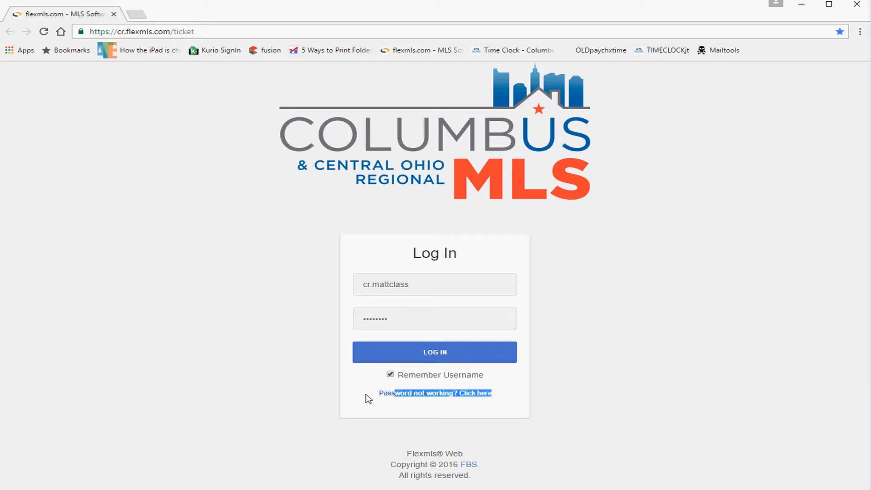
mouse_move(434, 288)
left_mouse_down()
mouse_move(356, 286)
mouse_move(422, 284)
left_mouse_up()
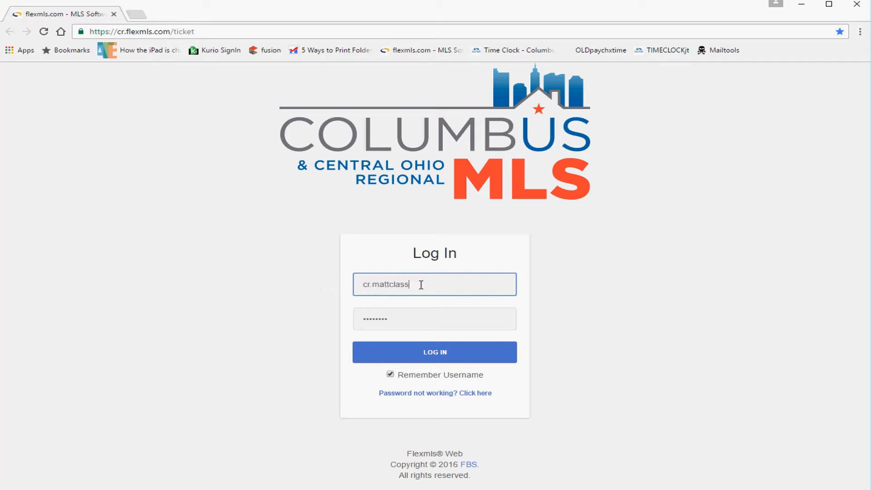
left_click(384, 317)
double_click(384, 317)
left_click(418, 355)
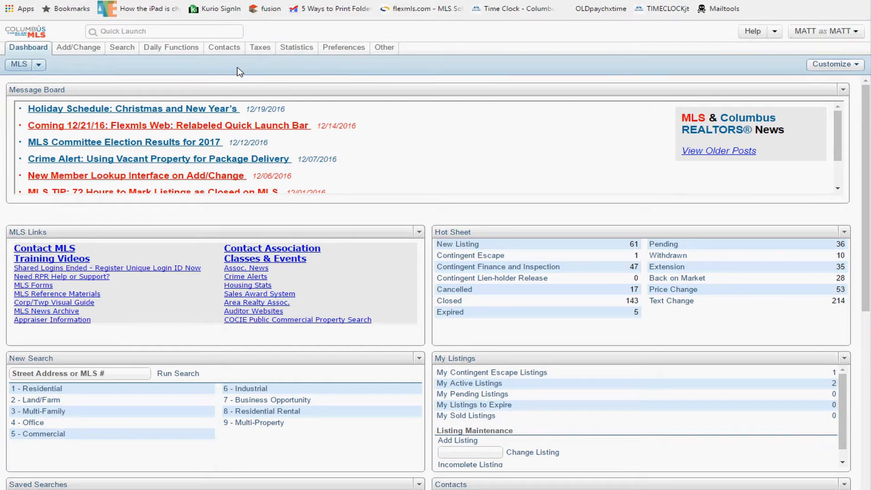
mouse_move(82, 52)
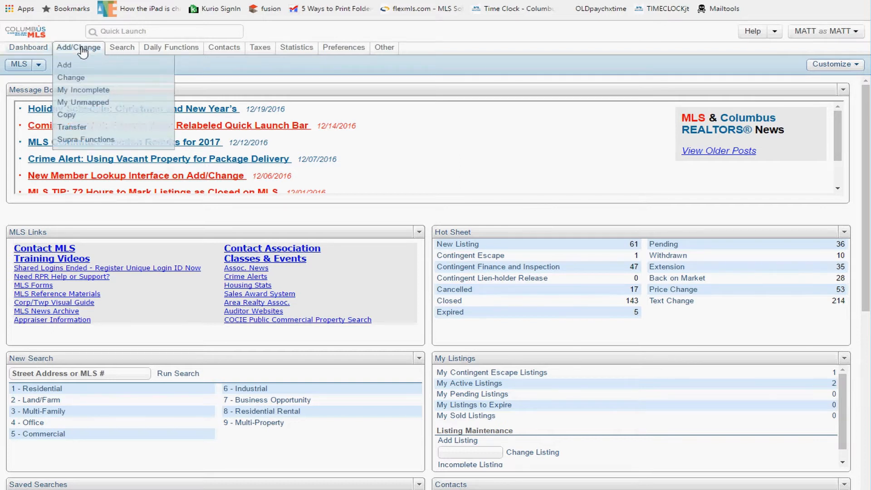
mouse_move(117, 52)
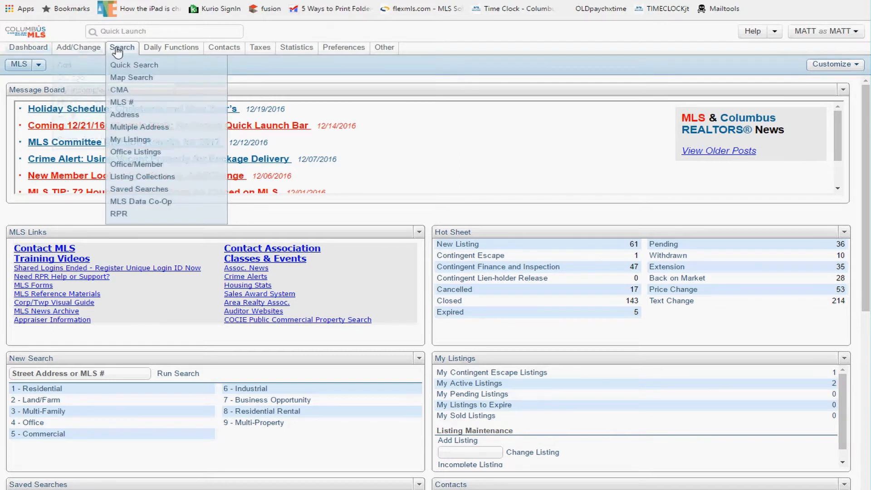
mouse_move(162, 53)
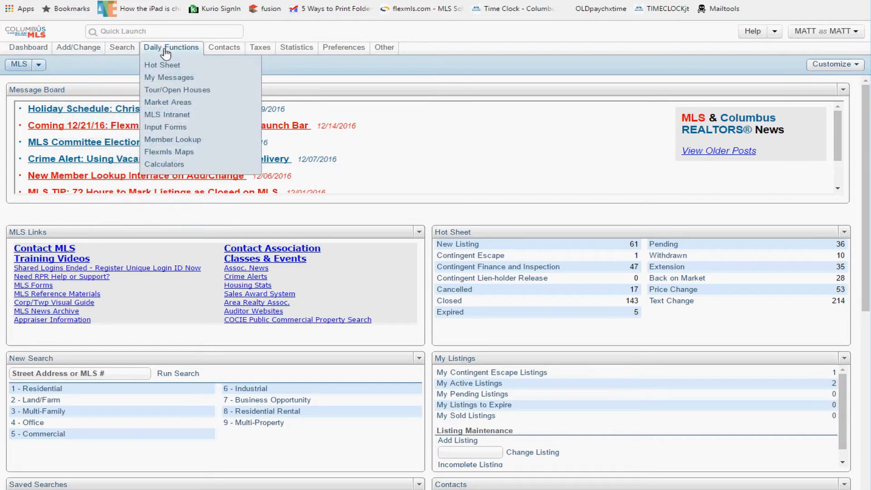
mouse_move(265, 53)
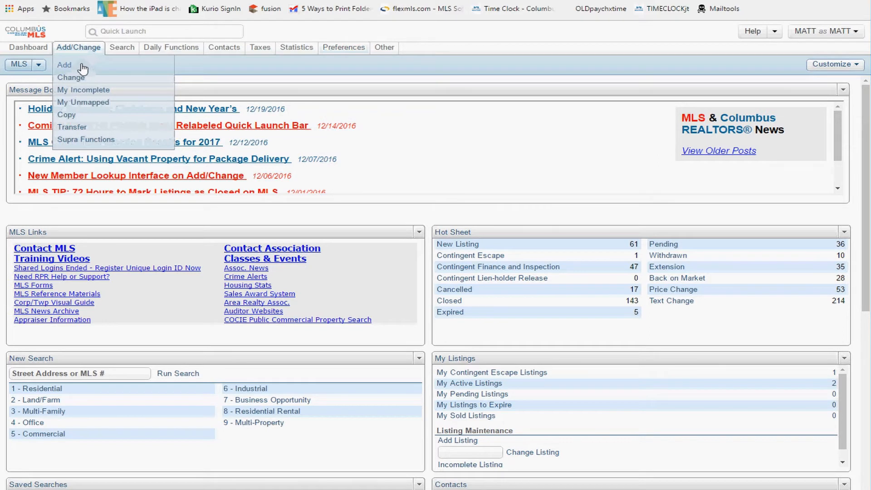
Step: Open the My Unmapped listings page from the Add/Change menu
left_click(91, 102)
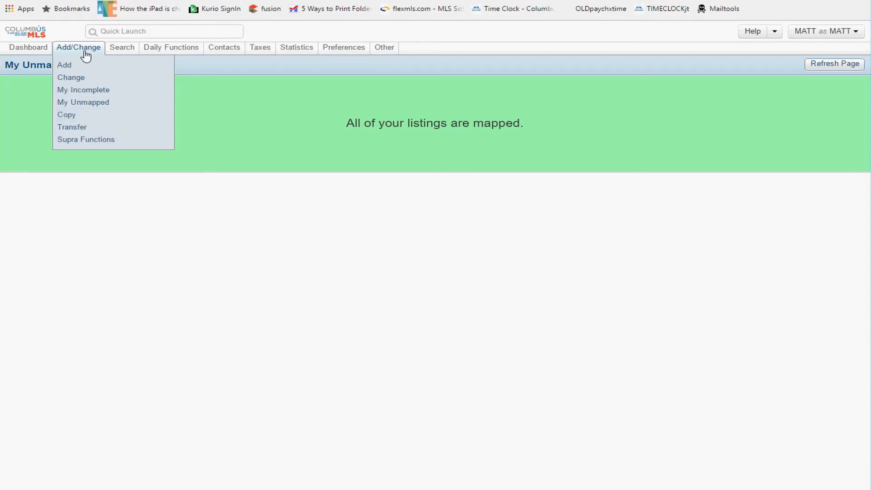
mouse_move(118, 49)
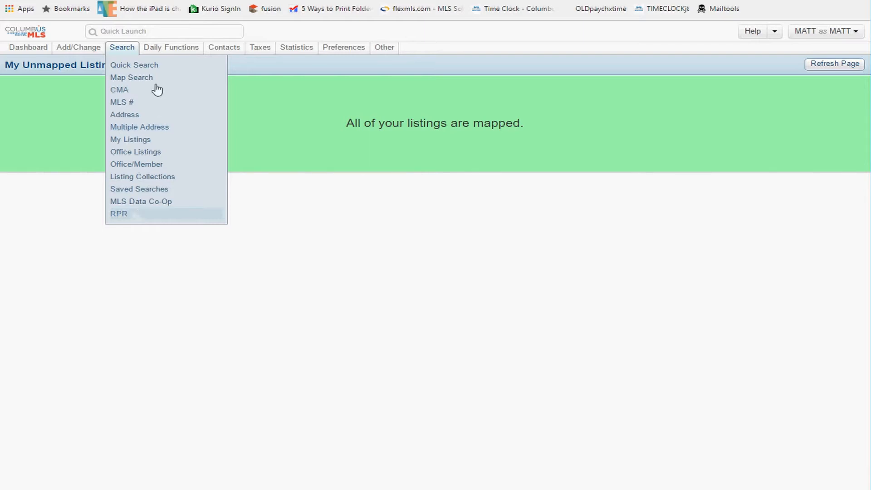
mouse_move(167, 54)
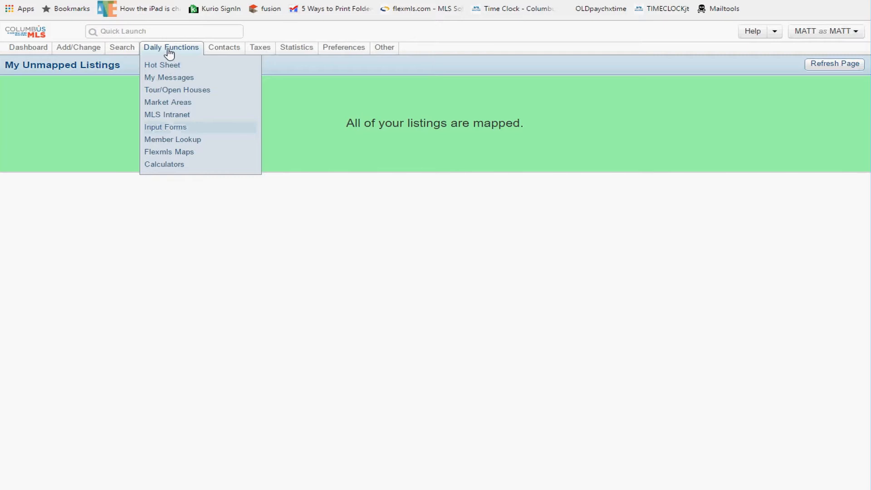
Step: Open Printable Listing Input Forms and print the Residential property-type form
left_click(164, 128)
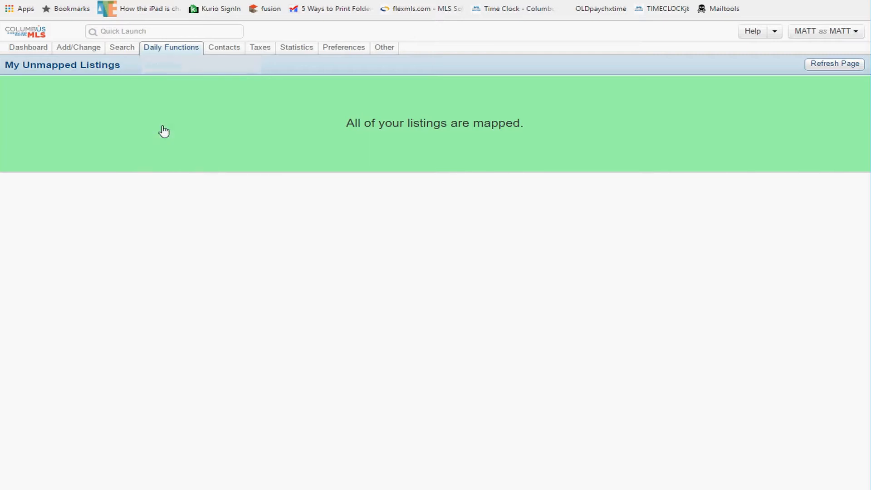
left_click(420, 97)
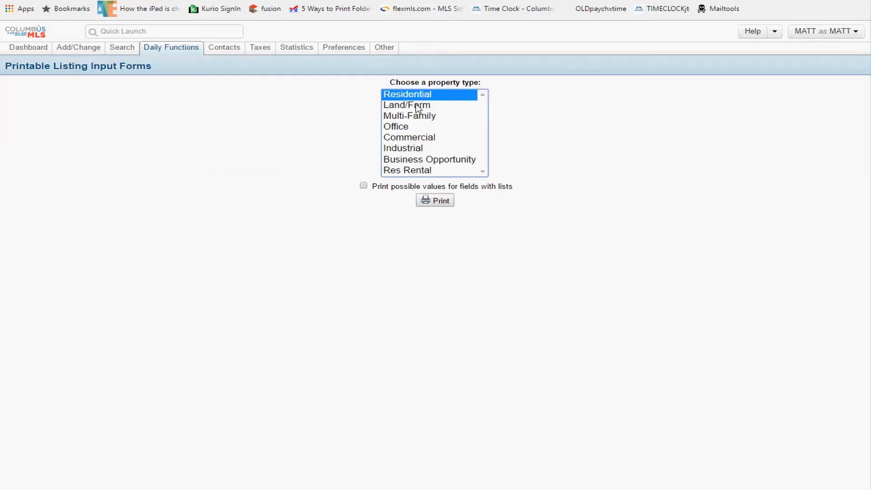
left_click(417, 106)
left_click(416, 117)
left_click(419, 96)
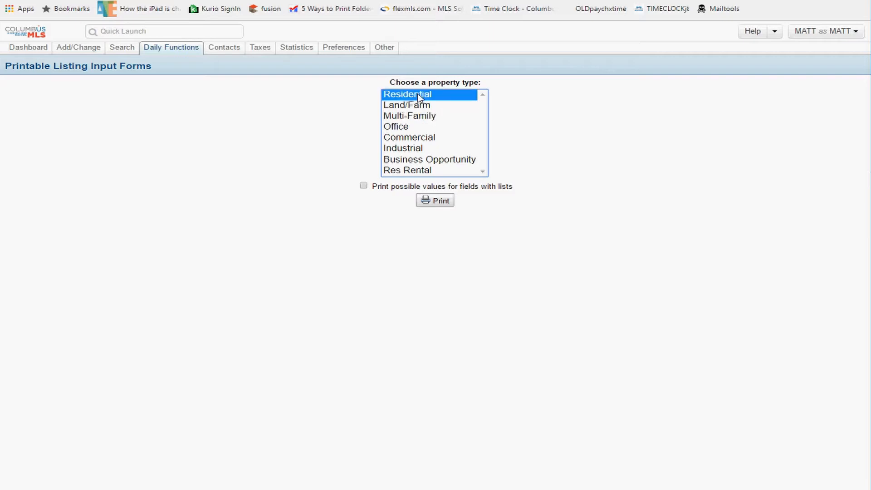
left_click(433, 202)
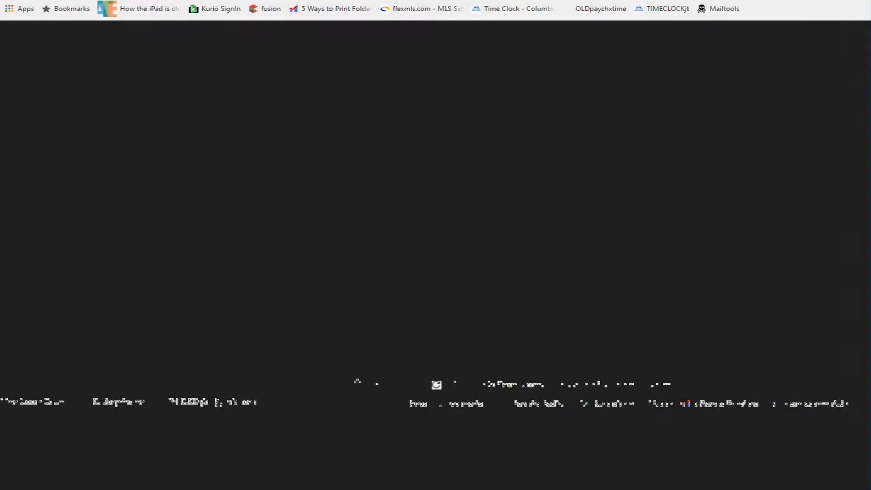
Step: Scroll through the four-page Residential input form PDF, then close it
scroll(382, 205, "down", 20)
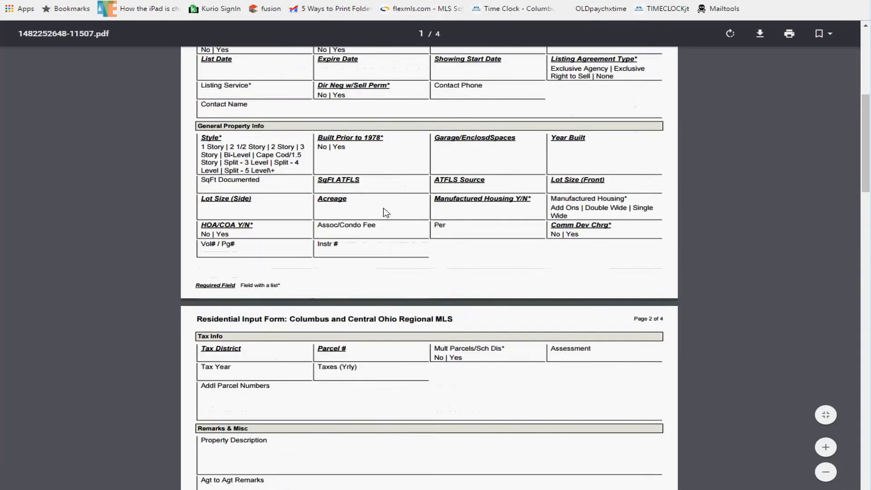
scroll(382, 205, "down", 10)
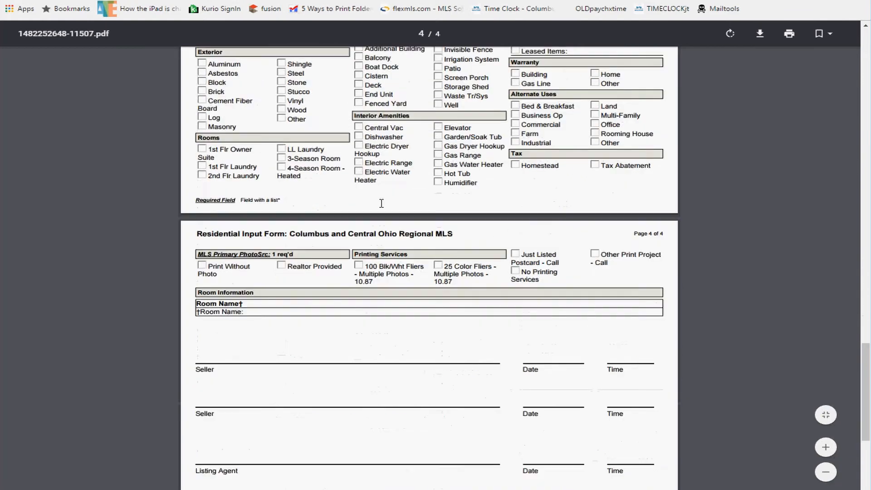
scroll(383, 207, "up", 2)
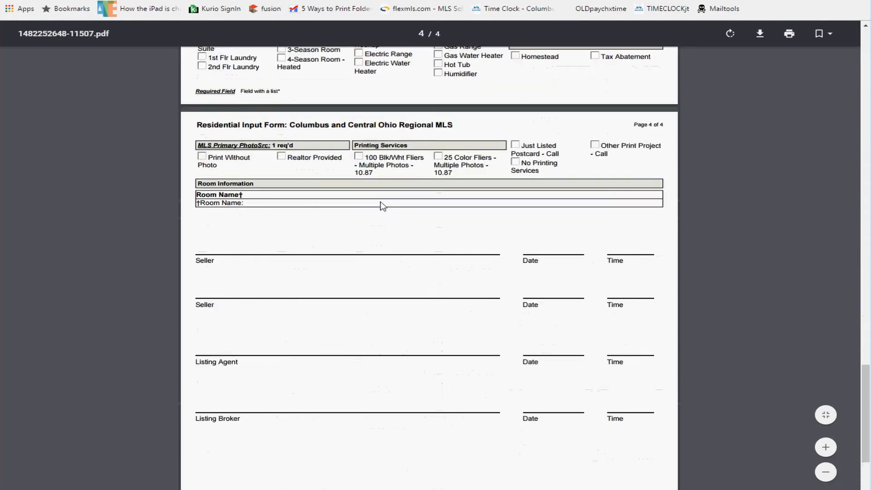
scroll(383, 206, "up", 20)
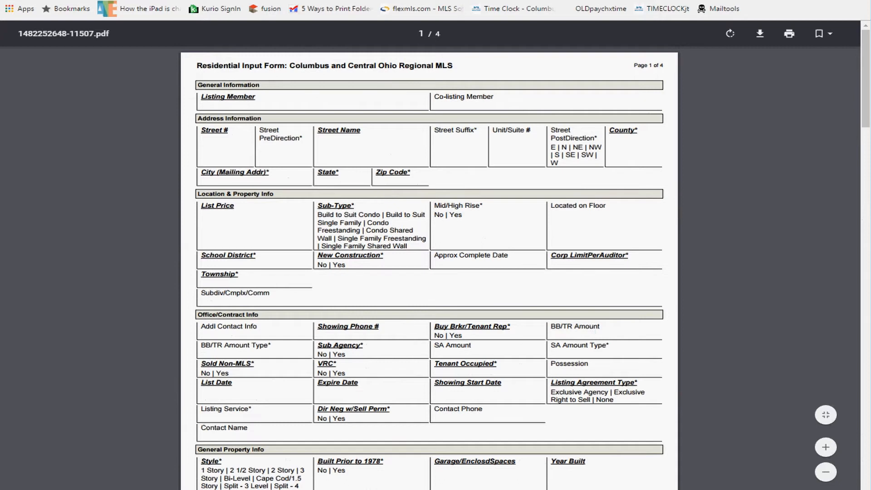
key("ctrl+w")
mouse_move(175, 52)
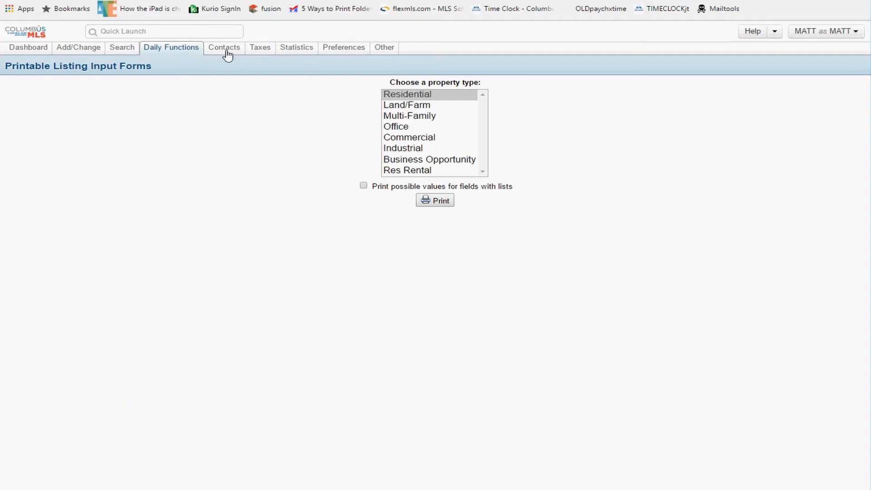
Step: Go back to the dashboard with the Columbus MLS logo and look over the Contacts and Taxes tabs
mouse_move(225, 52)
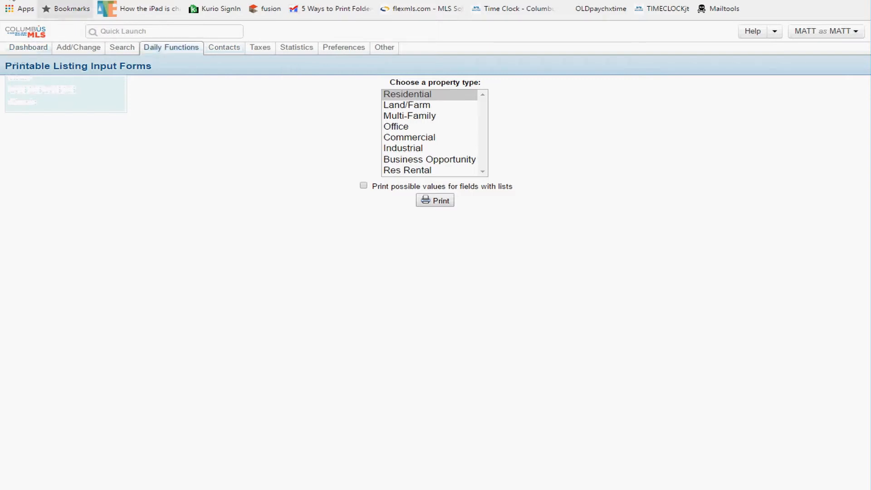
left_click(43, 36)
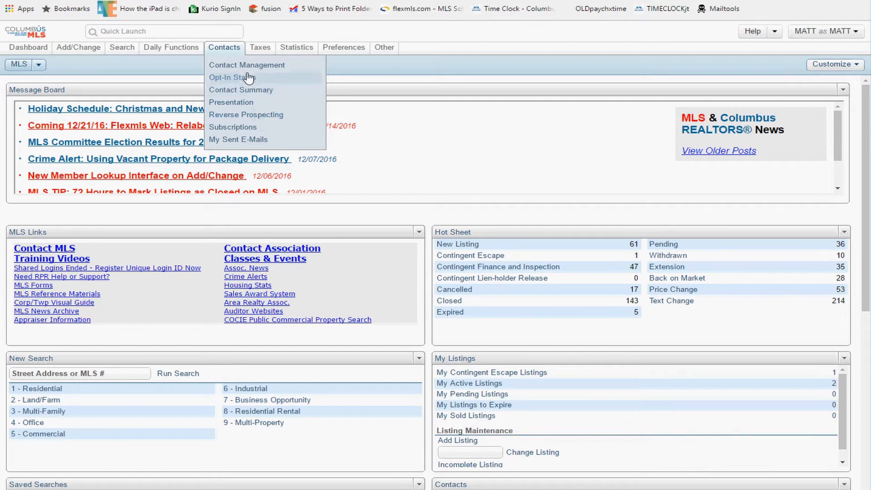
mouse_move(258, 53)
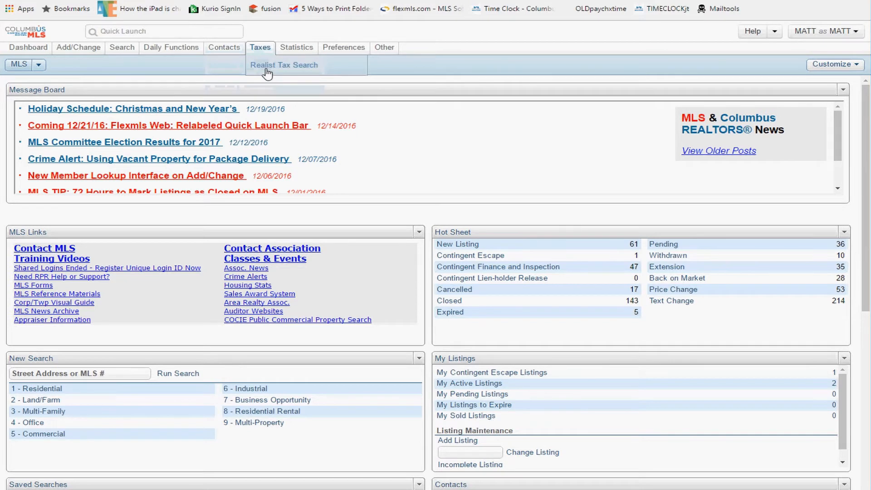
Step: Launch Realist Tax Search from the Taxes menu and wait for it to load
left_click(268, 71)
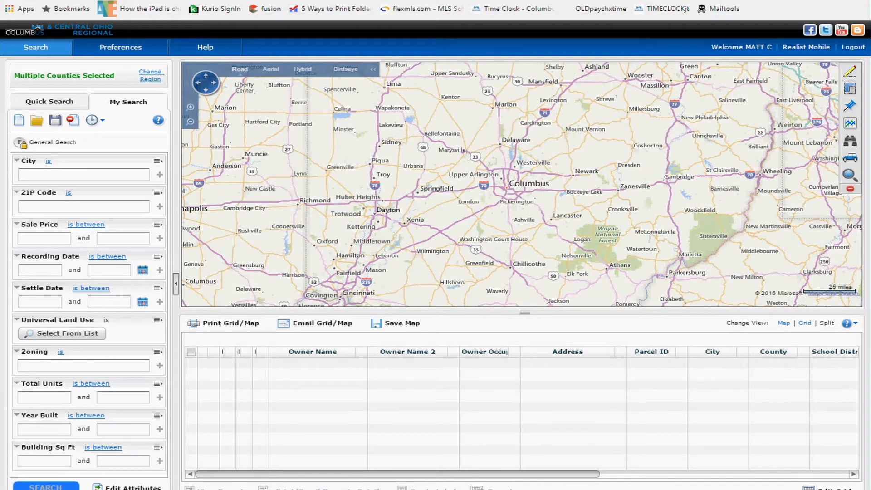
mouse_move(224, 2)
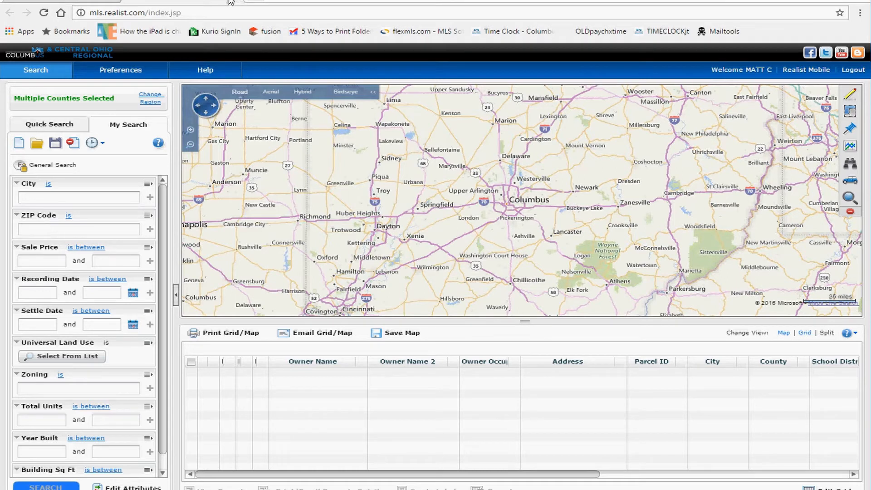
Step: Switch back to the Flexmls dashboard and open Quick Launch's Recent Searches list
left_click(166, 2)
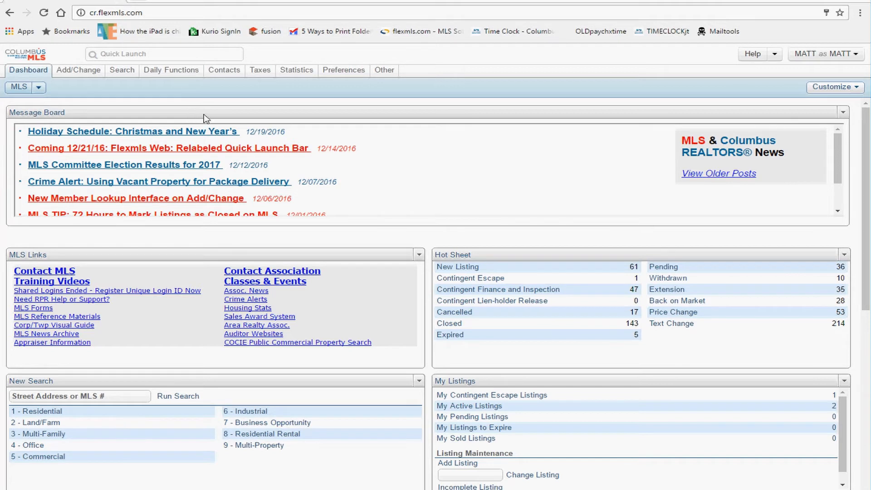
mouse_move(220, 72)
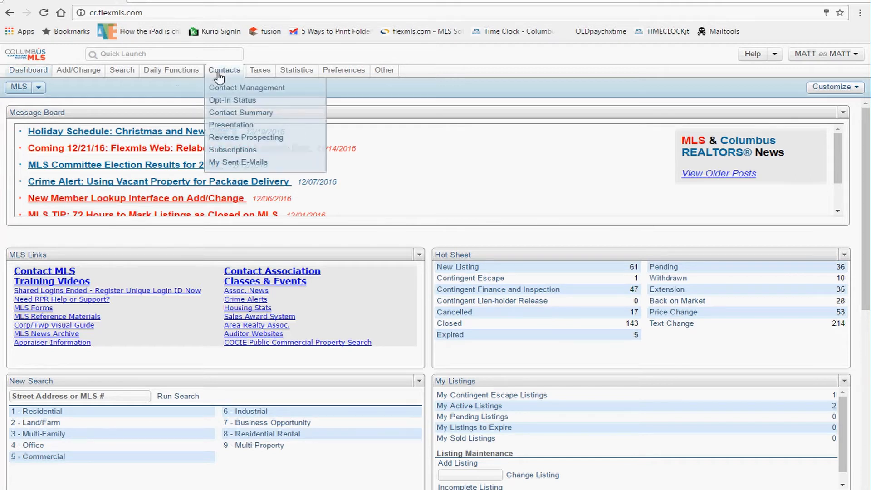
mouse_move(256, 73)
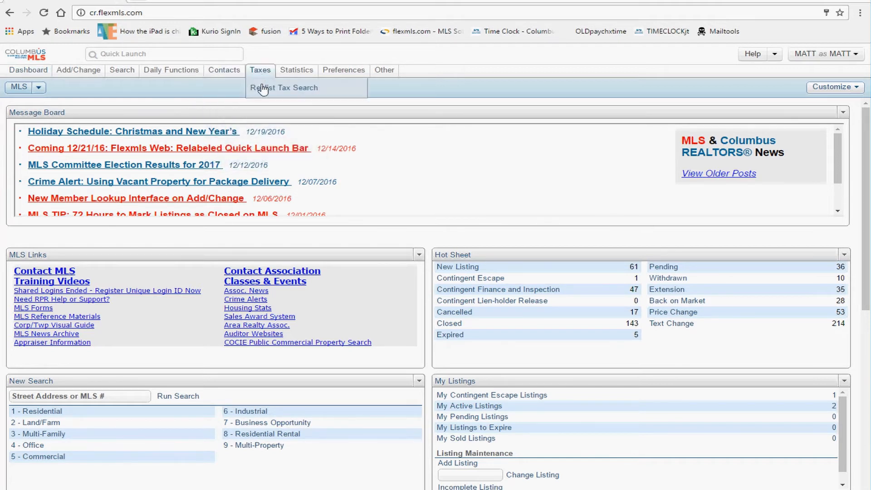
mouse_move(299, 75)
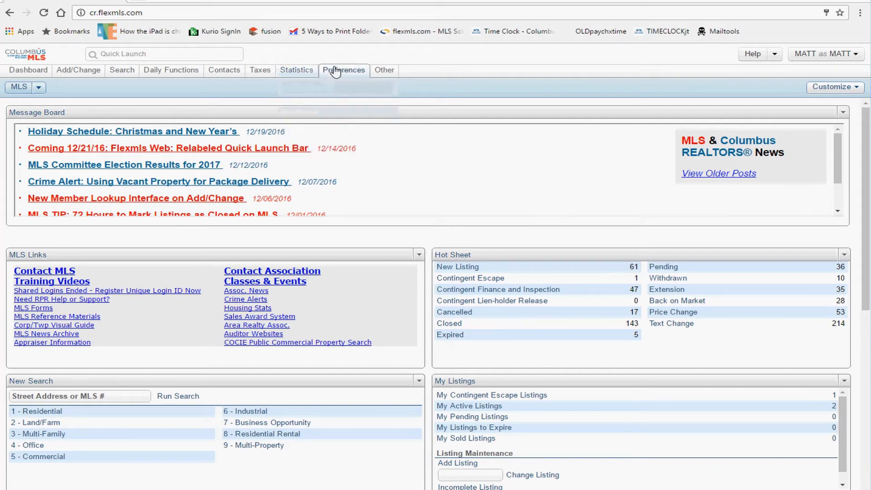
mouse_move(336, 72)
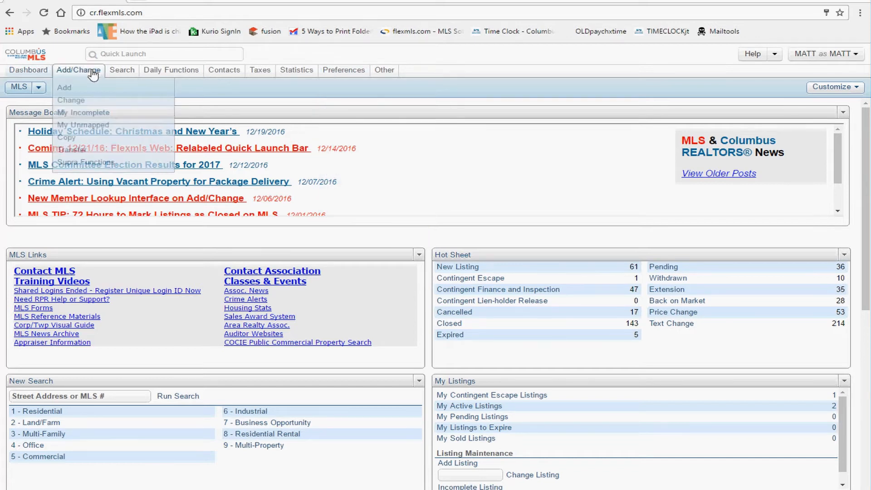
left_click(109, 52)
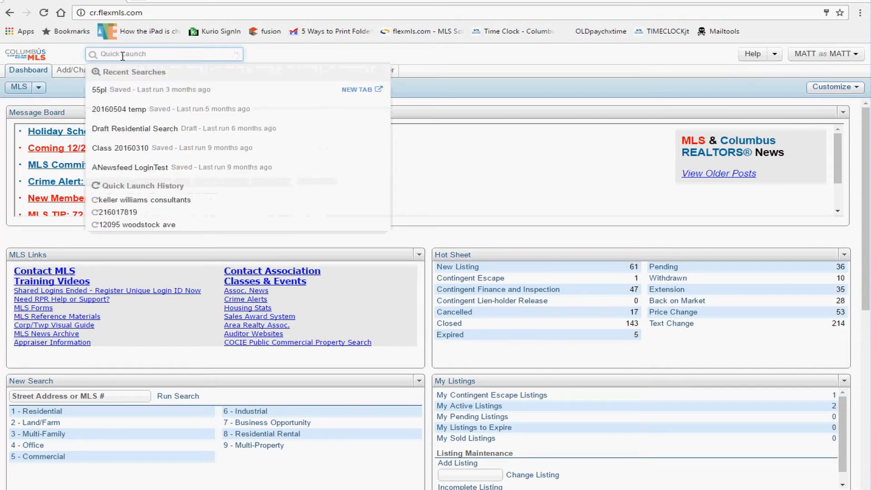
Step: Type 'smith' into Quick Launch to get member and office suggestions
left_click(268, 51)
left_click(147, 57)
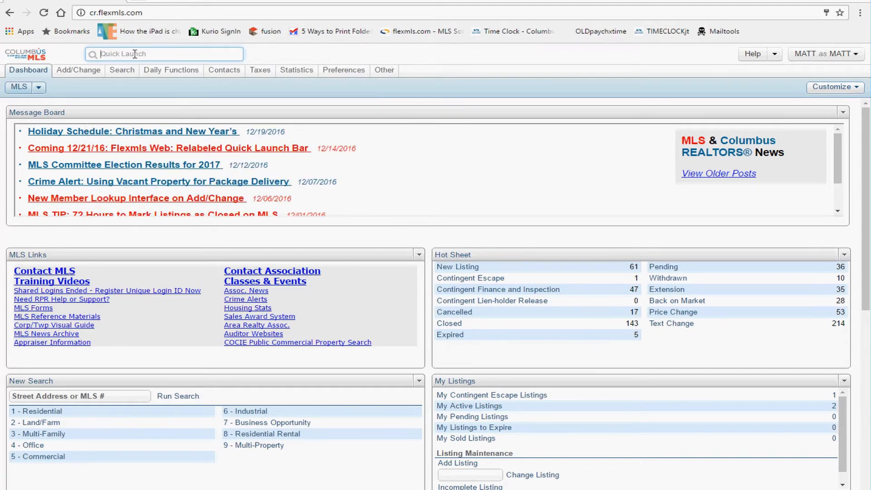
left_click(135, 54)
left_click(135, 54)
type("smith")
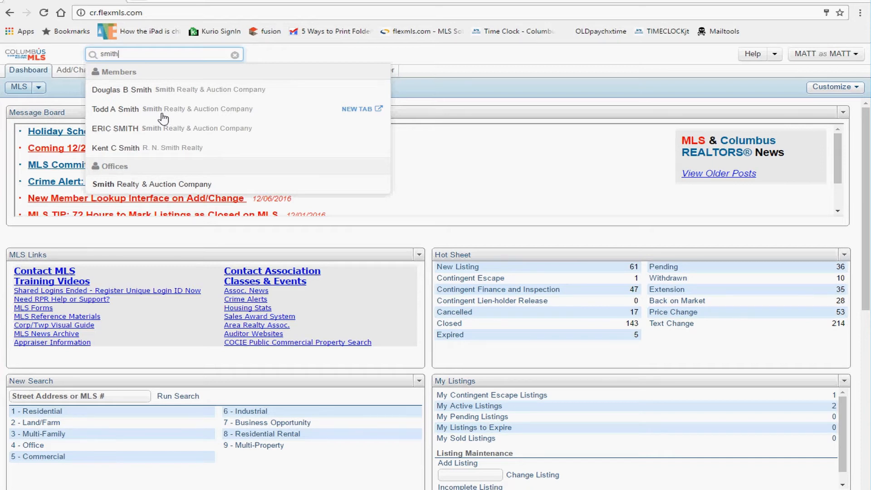
Step: Reselect 'smith' in Quick Launch and review the suggestions' NEW TAB links
left_click(135, 55)
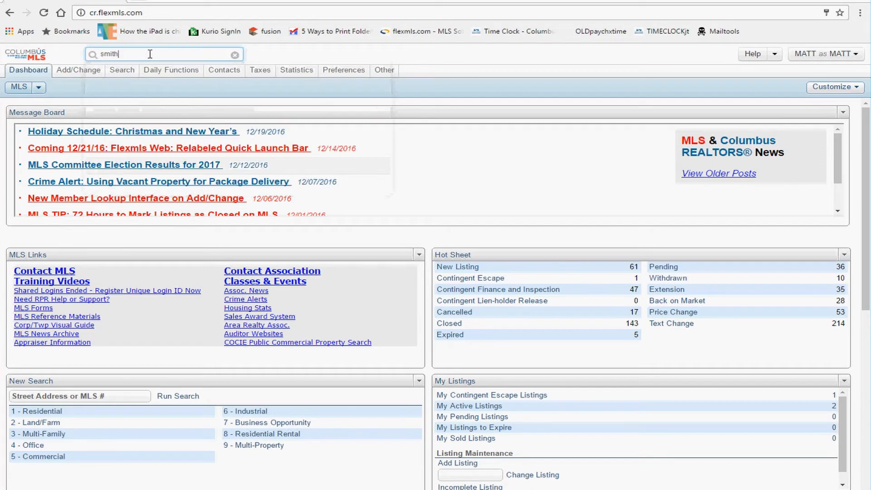
double_click(150, 54)
mouse_move(276, 94)
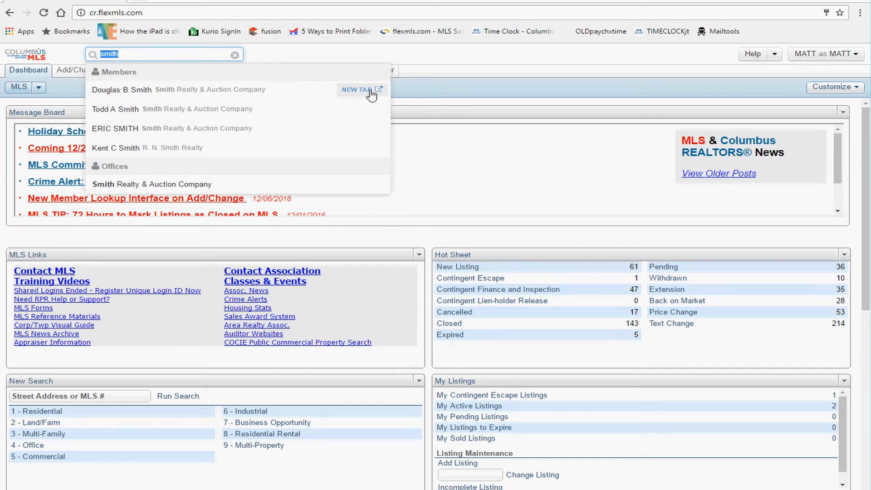
mouse_move(138, 108)
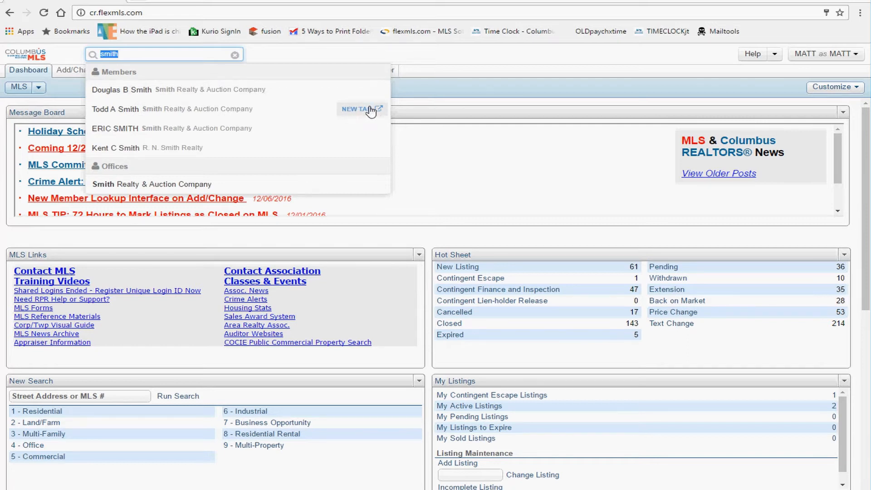
mouse_move(150, 183)
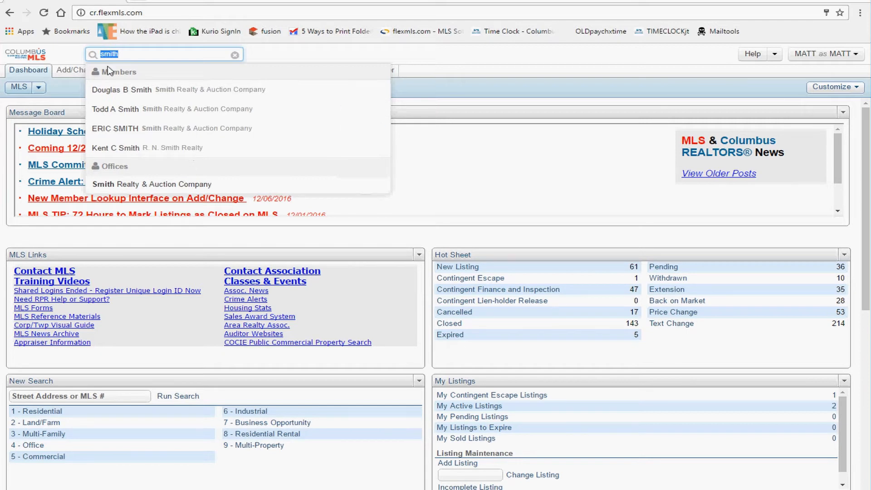
Step: Replace 'smith' in Quick Launch with MLS number 214001001
left_click(121, 55)
double_click(126, 54)
mouse_move(353, 113)
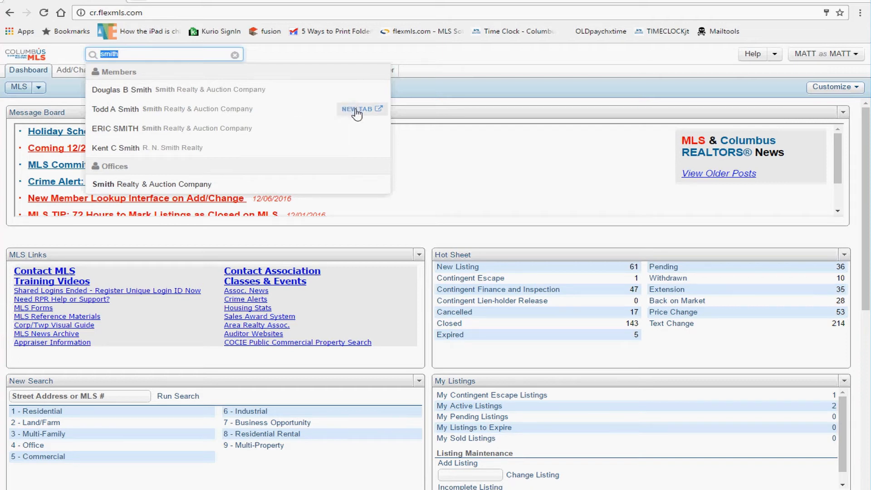
double_click(110, 55)
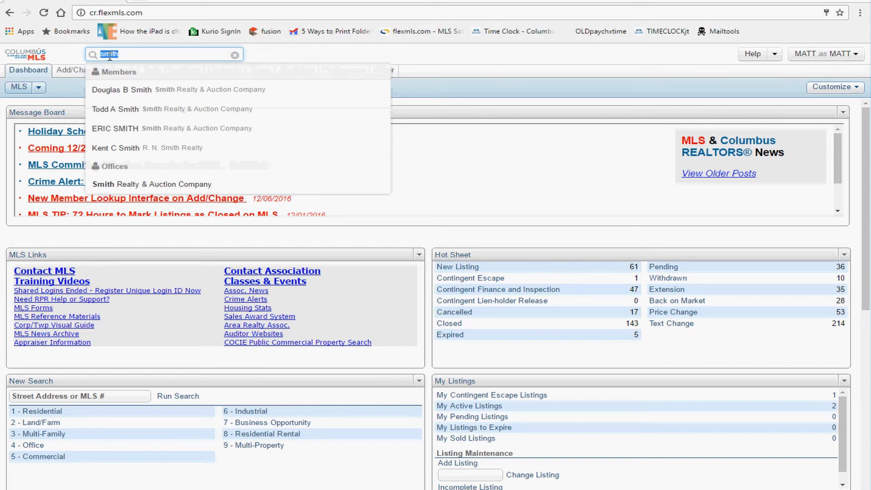
type("214001001")
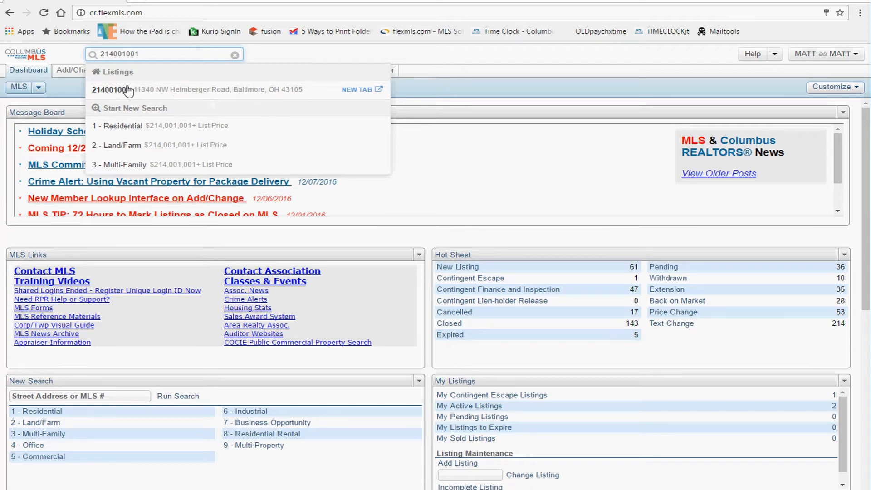
Step: Open the detail report for listing 214001001 from the Quick Launch suggestions
left_click(267, 90)
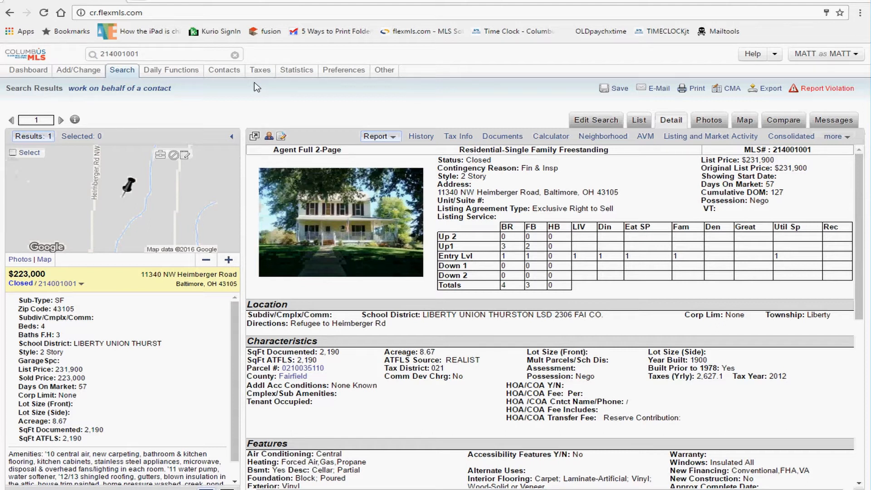
left_click(128, 54)
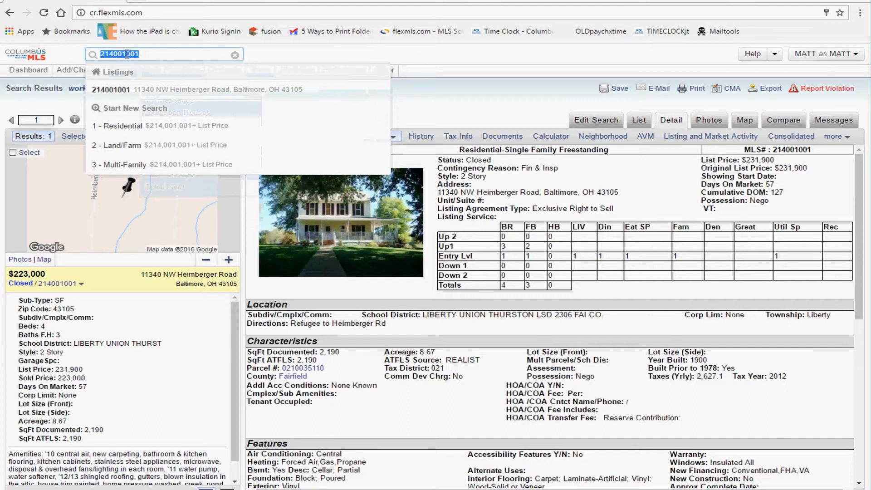
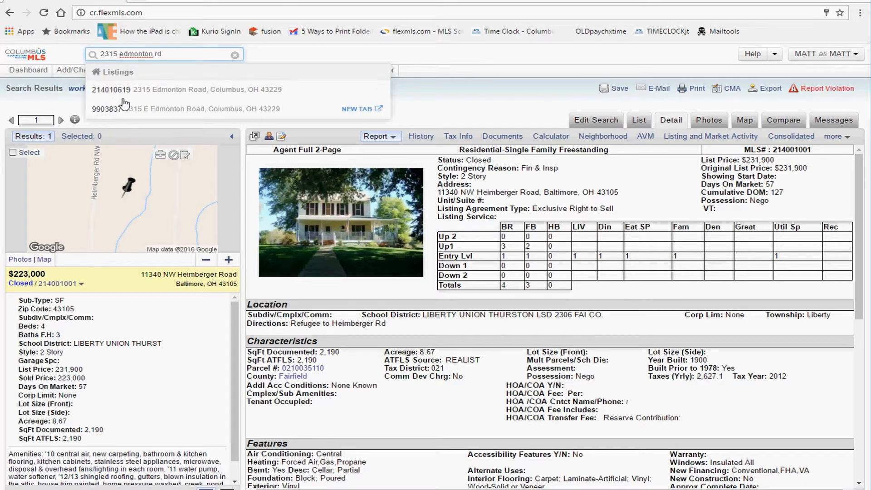
left_click(170, 95)
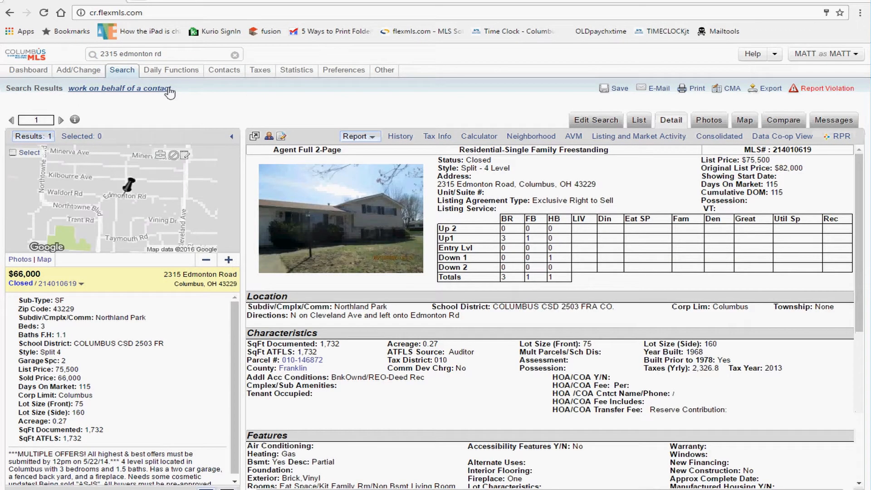
left_click_drag(38, 284, 6, 283)
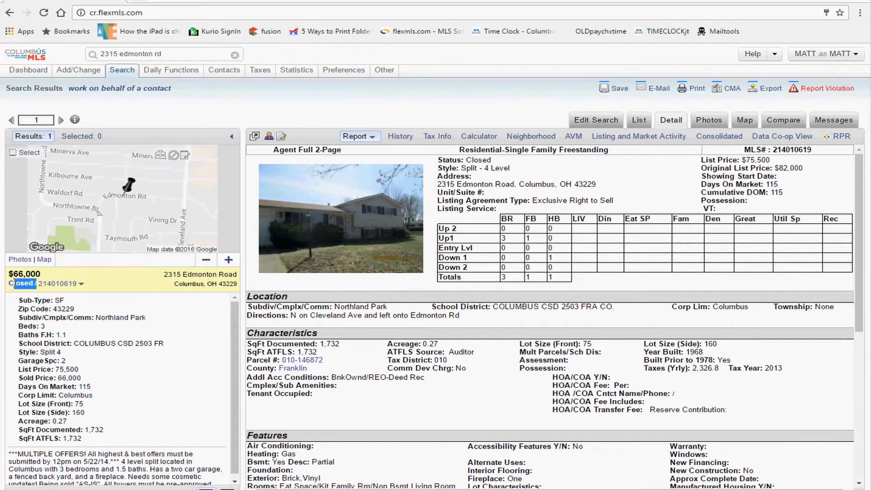
left_click_drag(102, 284, 37, 284)
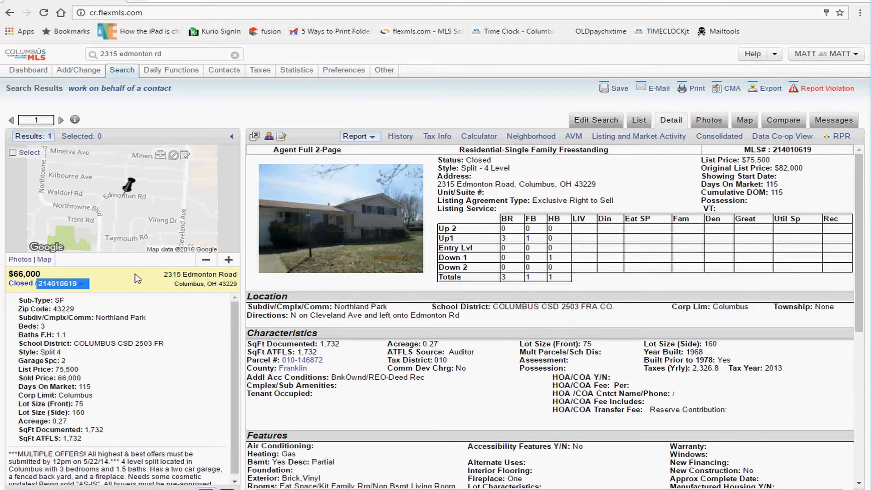
Step: Replace the Quick Launch text with 'sutton' to get Sutton Place suggestions
left_click_drag(100, 54, 137, 54)
left_click(136, 55)
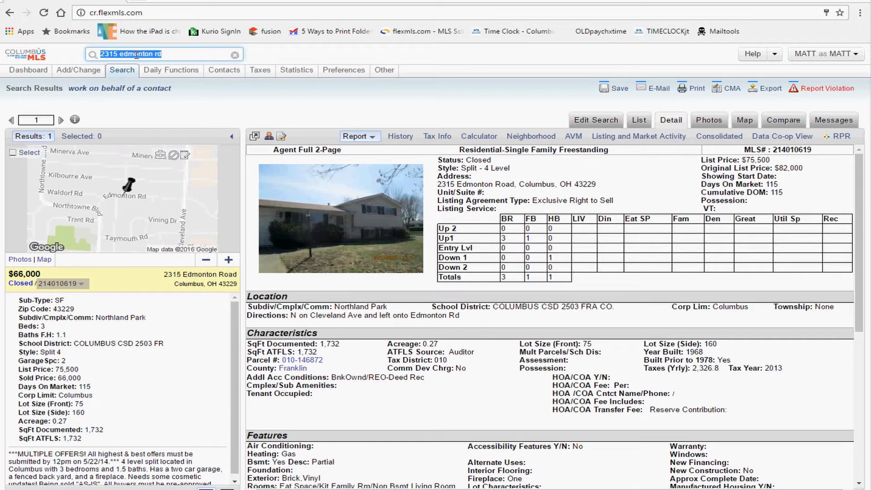
type("sutton")
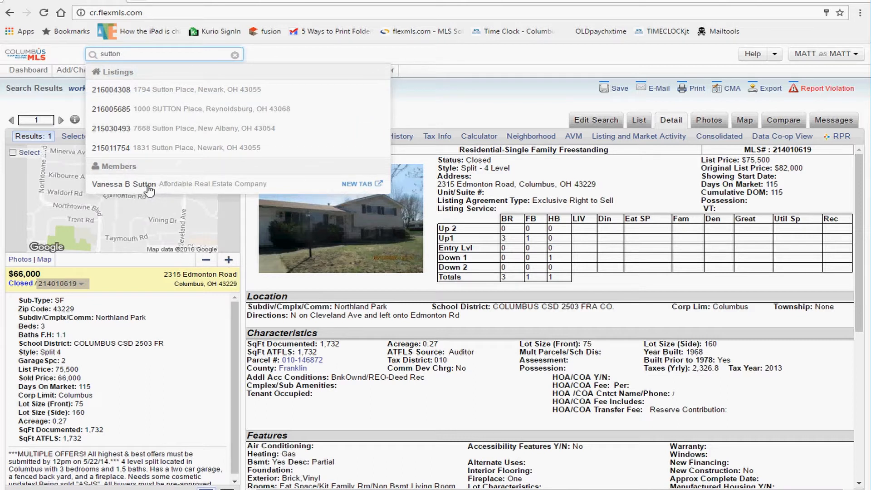
Step: Open the suggested member's office/member details and review the search field's accepted criteria
left_click(189, 187)
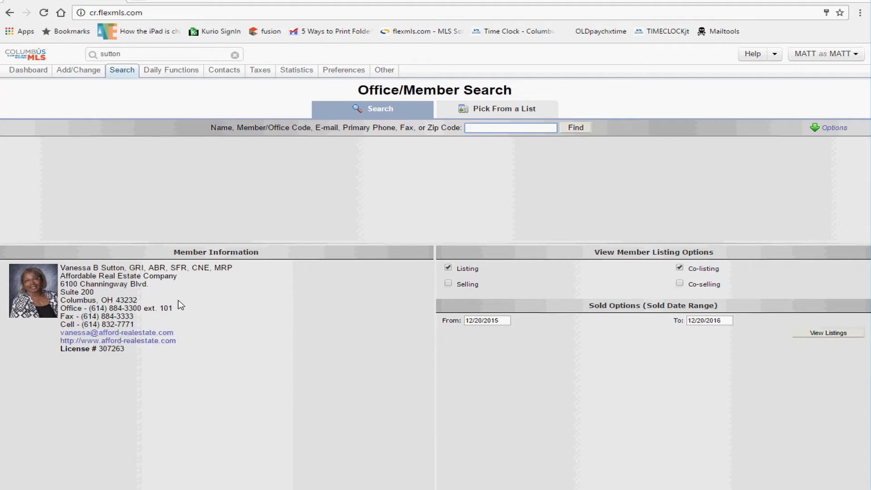
left_click(480, 129)
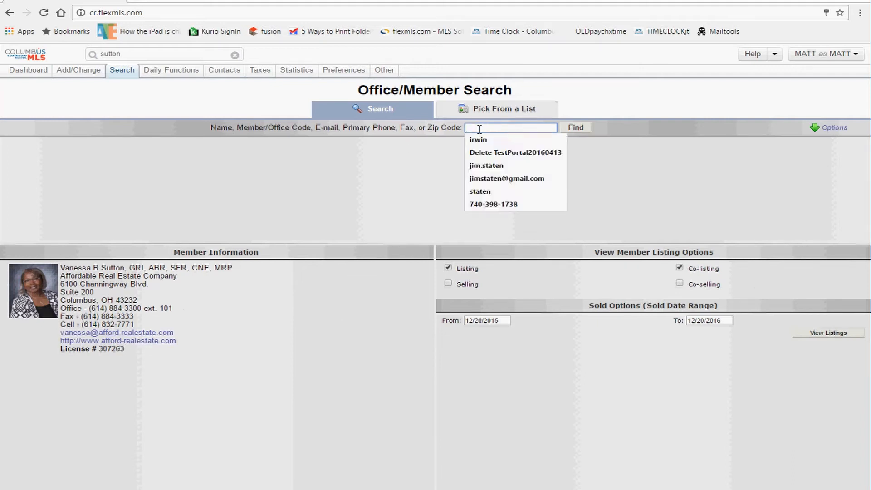
left_click(426, 130)
left_click_drag(255, 127, 403, 128)
left_click_drag(229, 128, 445, 133)
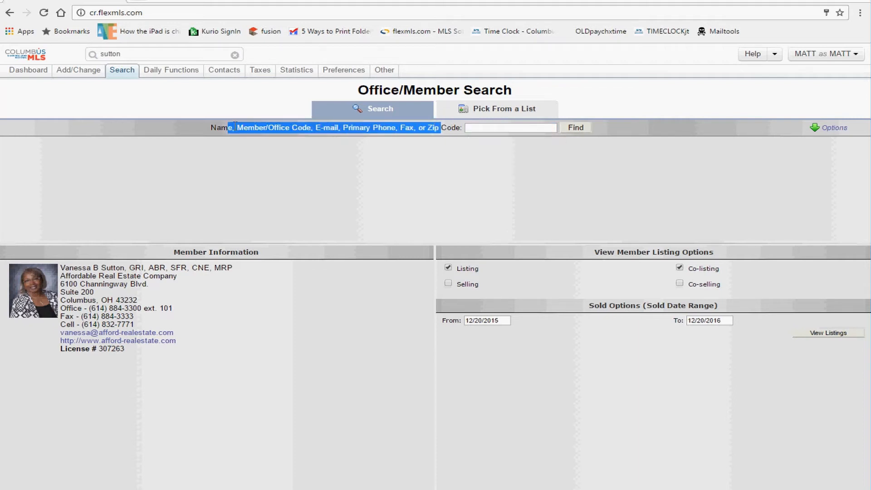
left_click(234, 104)
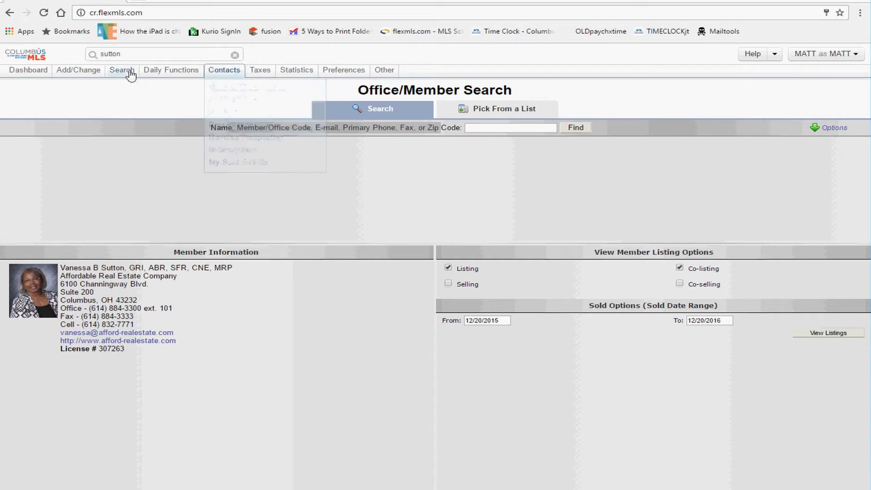
Step: Run an Office/Member search for 'smith'
mouse_move(125, 75)
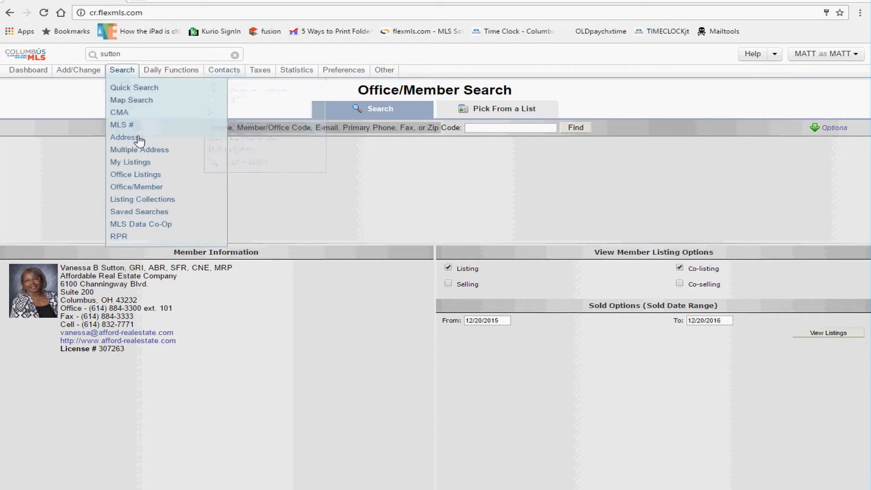
left_click(148, 188)
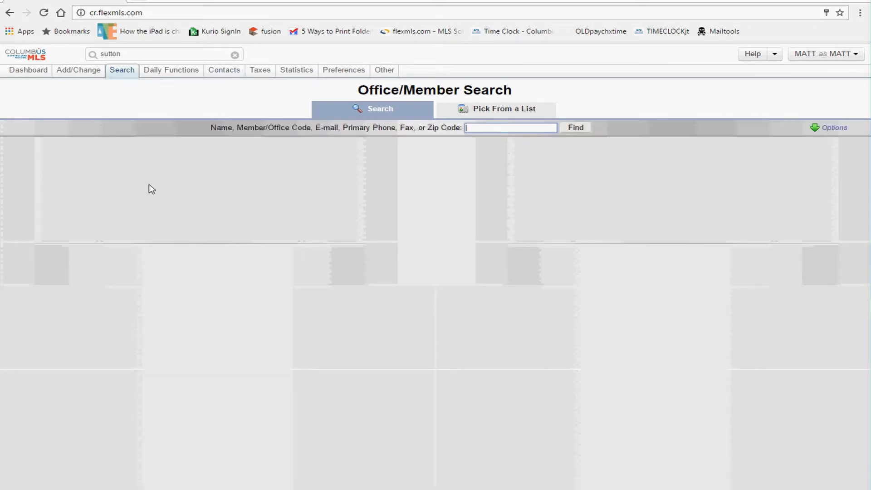
left_click(498, 128)
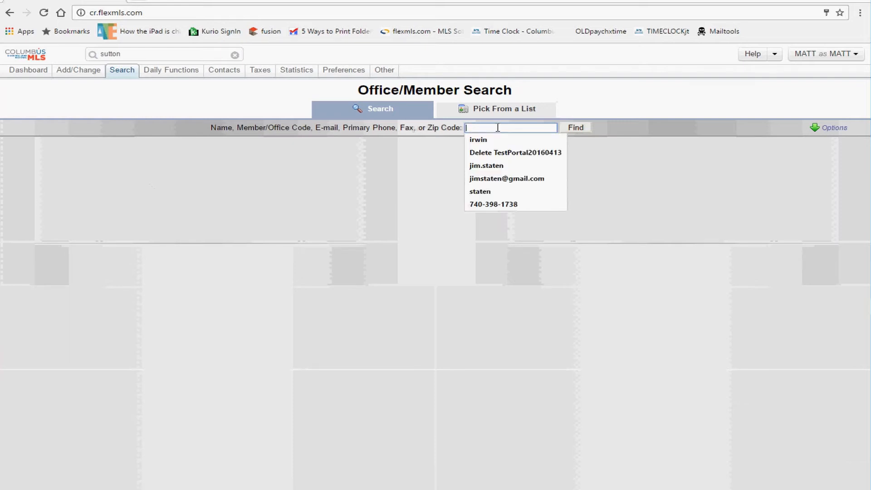
type("smith")
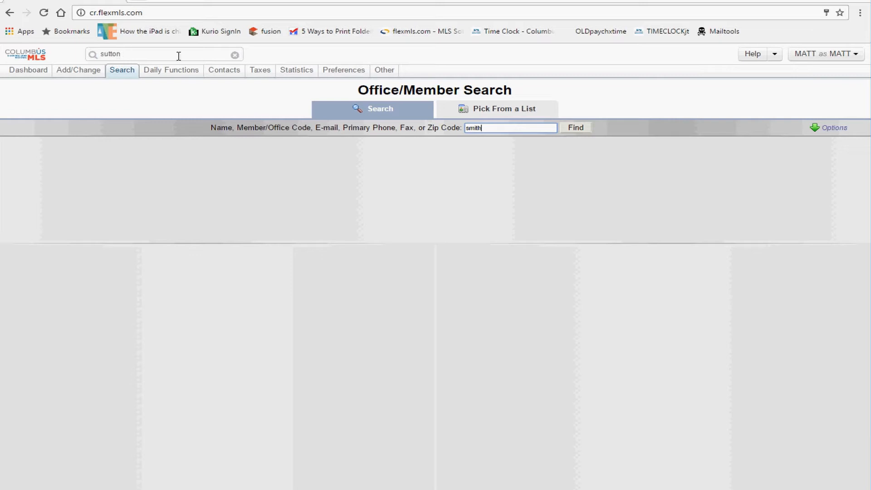
left_click_drag(500, 127, 465, 128)
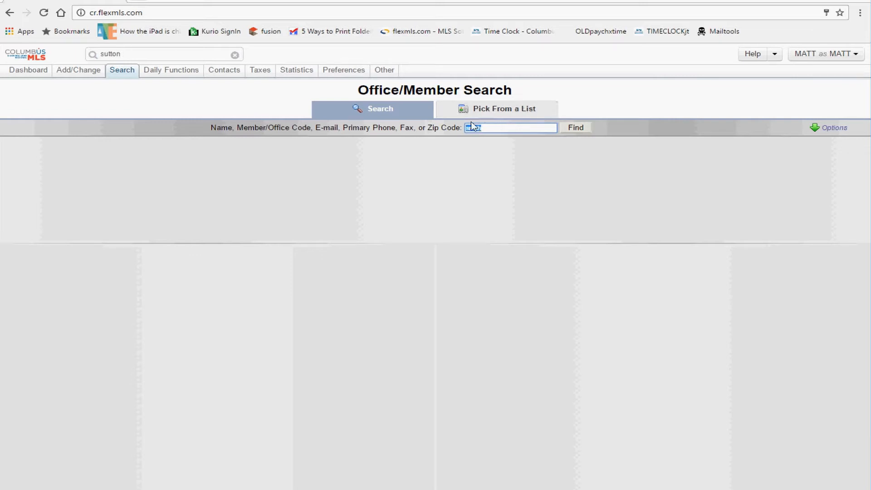
left_click(577, 132)
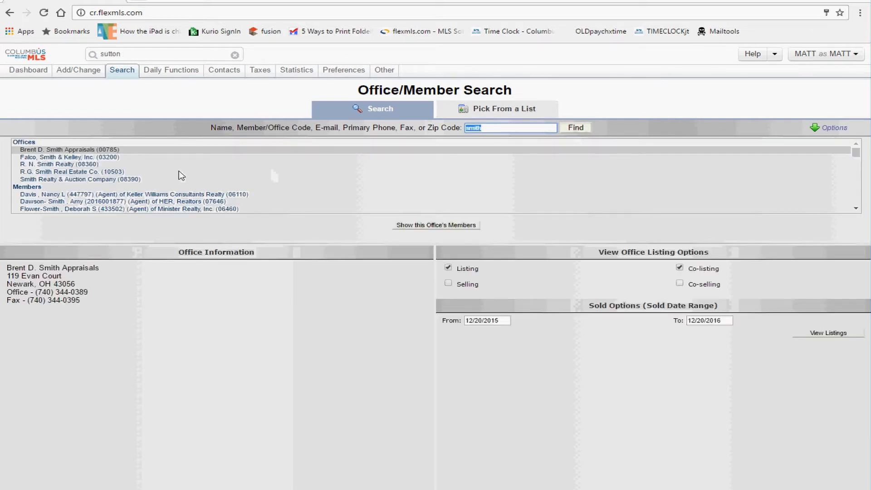
Step: Scan the smith search results, then go back to the Dashboard
scroll(181, 175, "down", 5)
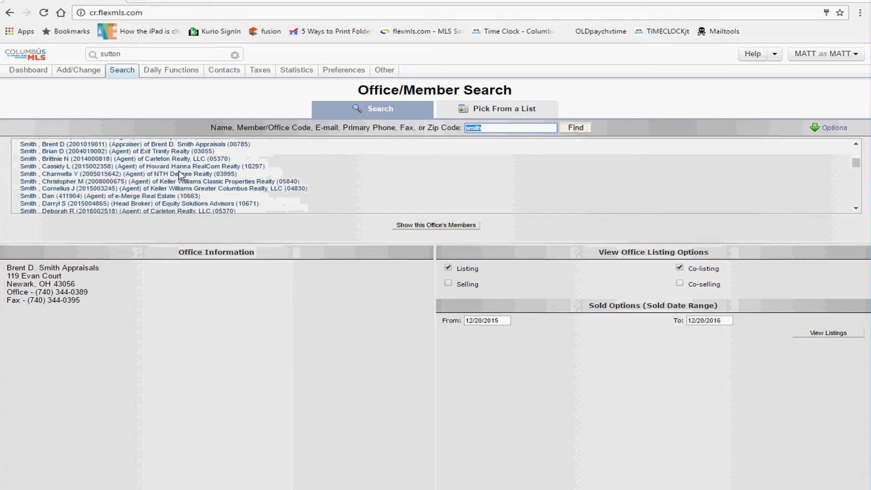
scroll(181, 175, "down", 5)
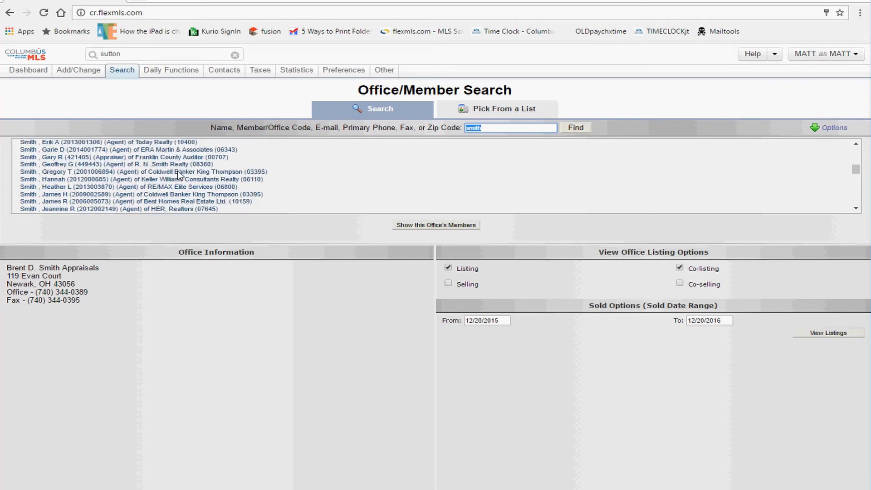
scroll(179, 175, "up", 10)
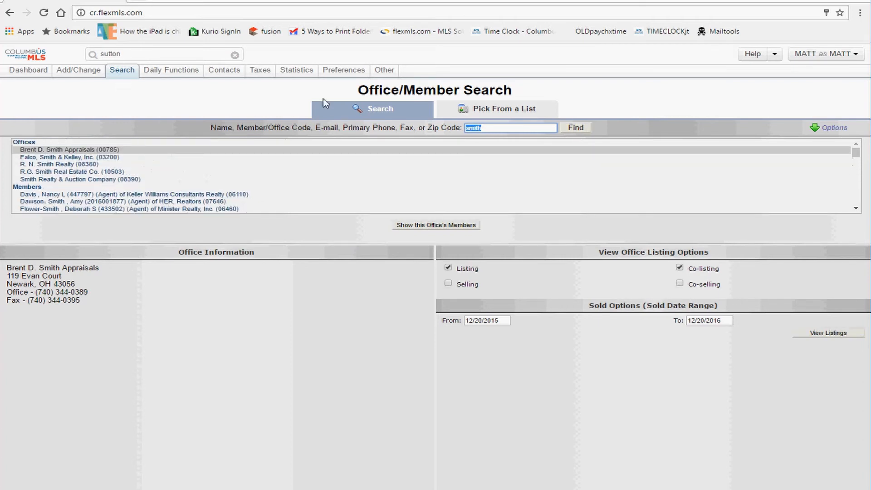
left_click(49, 55)
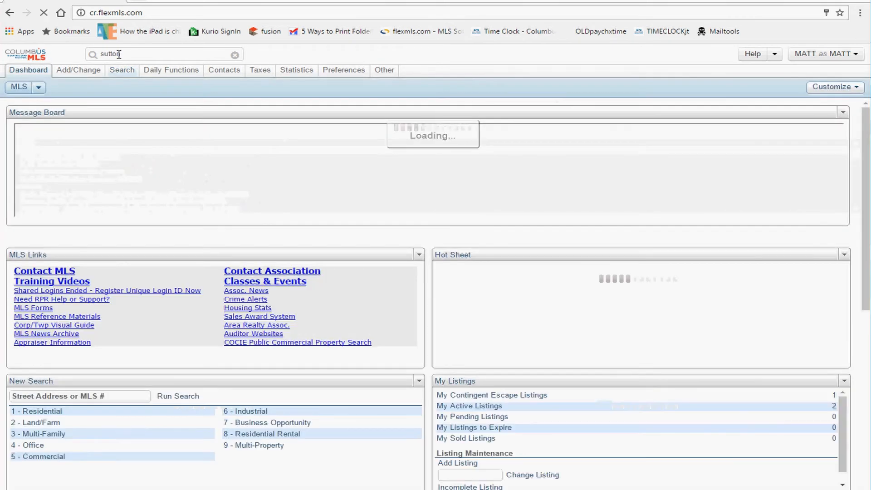
double_click(119, 54)
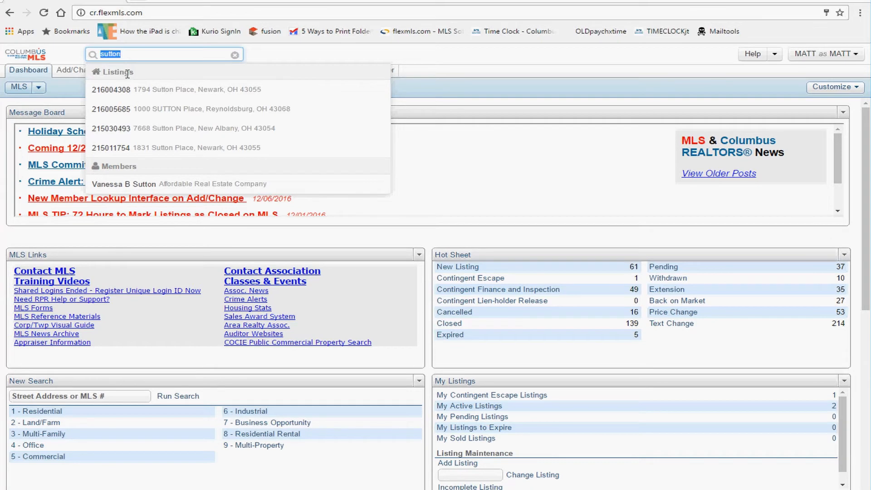
left_click(150, 55)
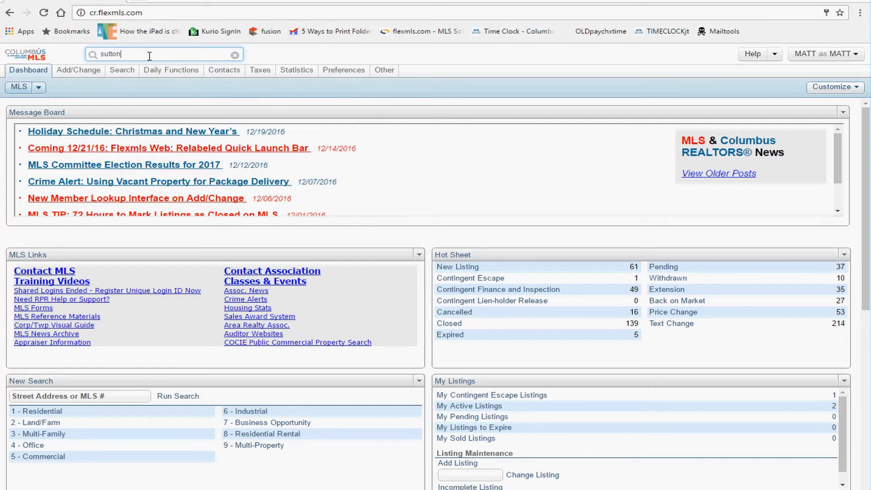
double_click(109, 54)
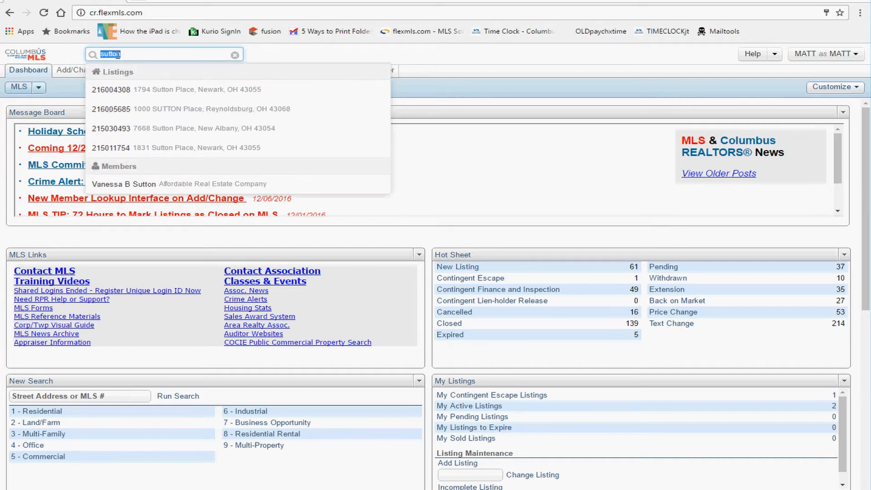
left_click(163, 89)
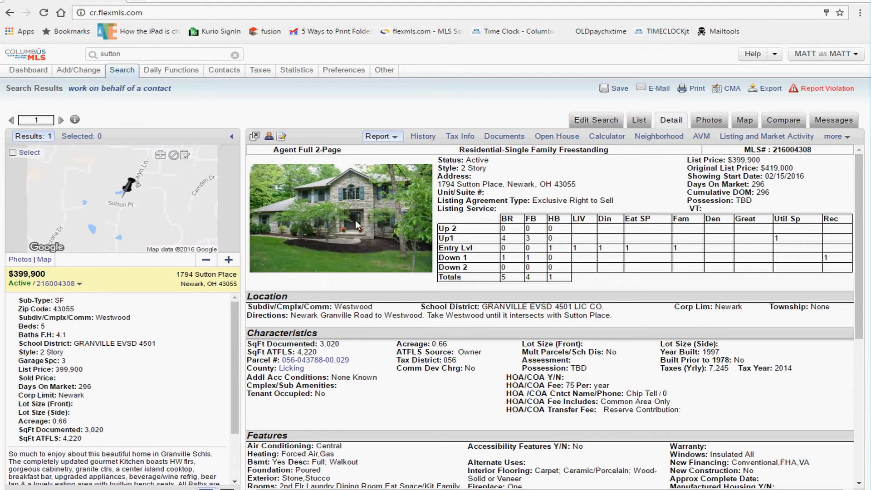
Step: Start a new Quick Launch search by entering 're'
left_click(126, 54)
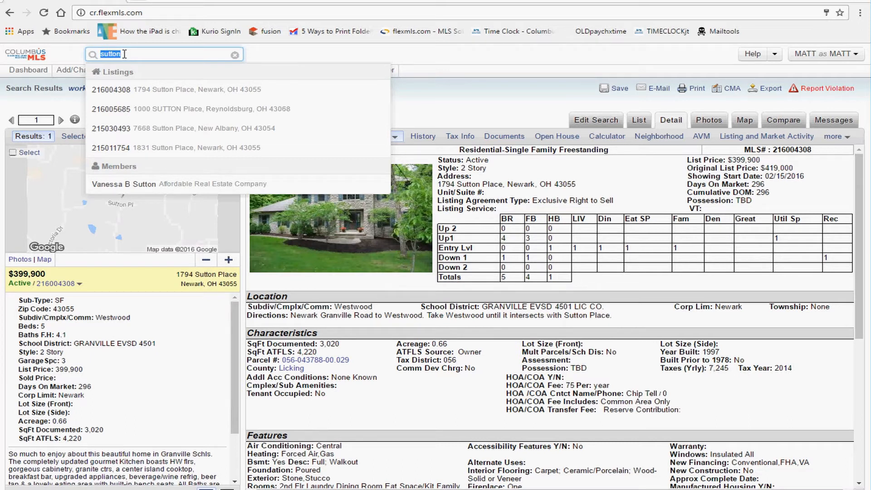
left_click(470, 97)
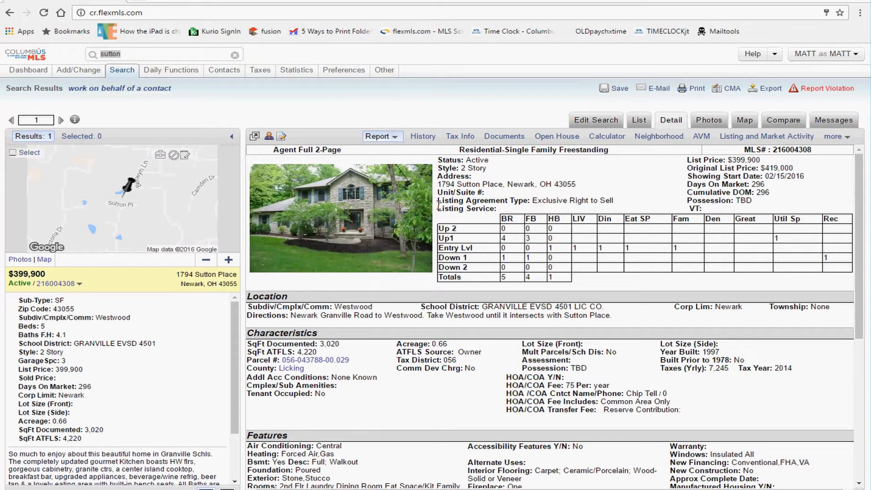
left_click(146, 55)
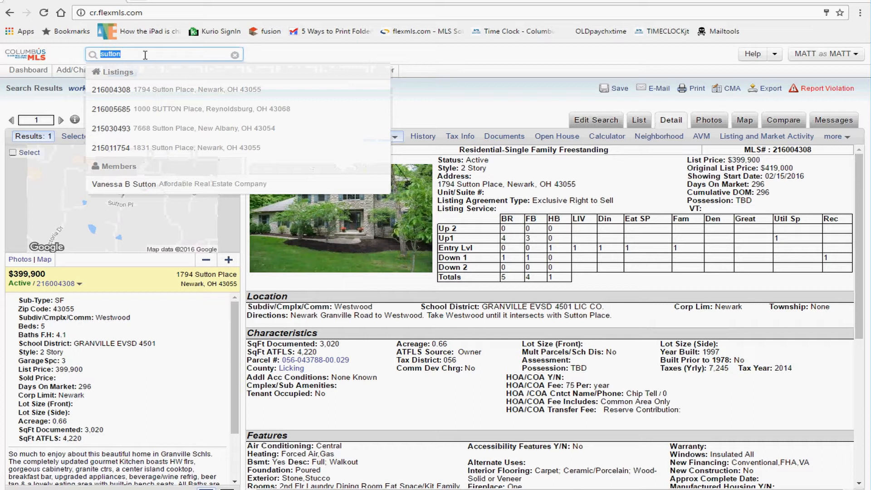
type("res")
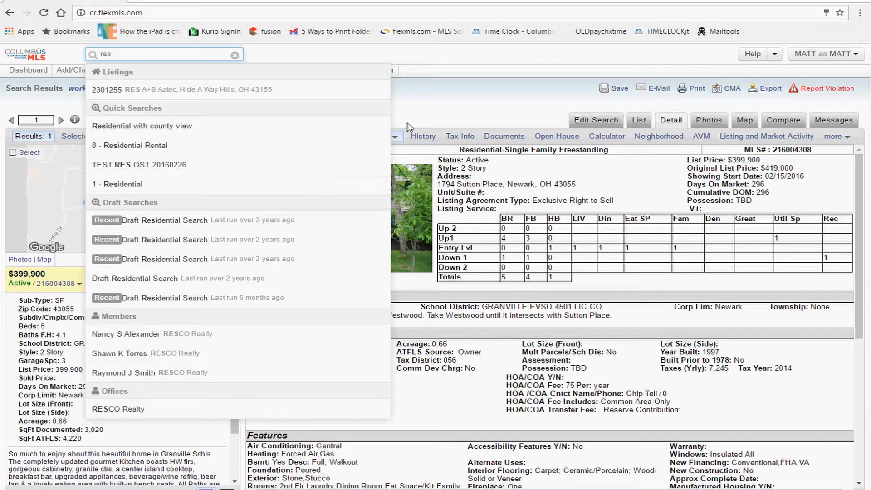
Step: Open the 1 - Residential quick search in a new tab
left_click(431, 107)
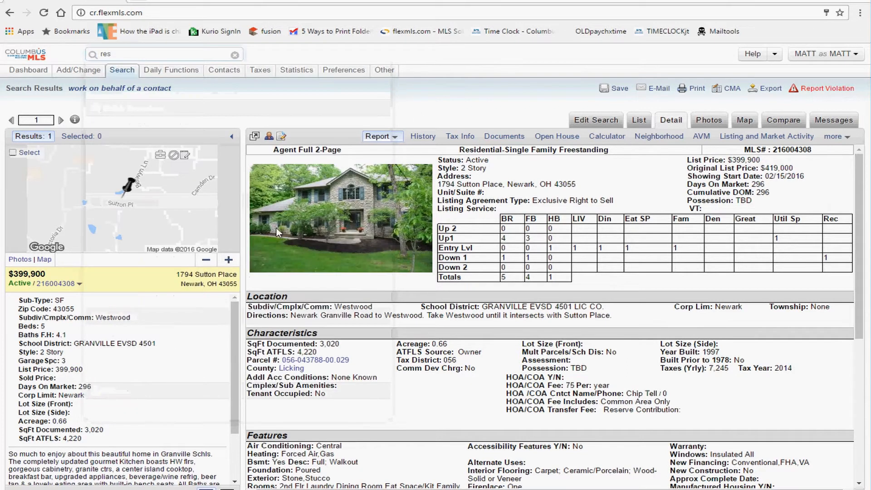
left_click(145, 55)
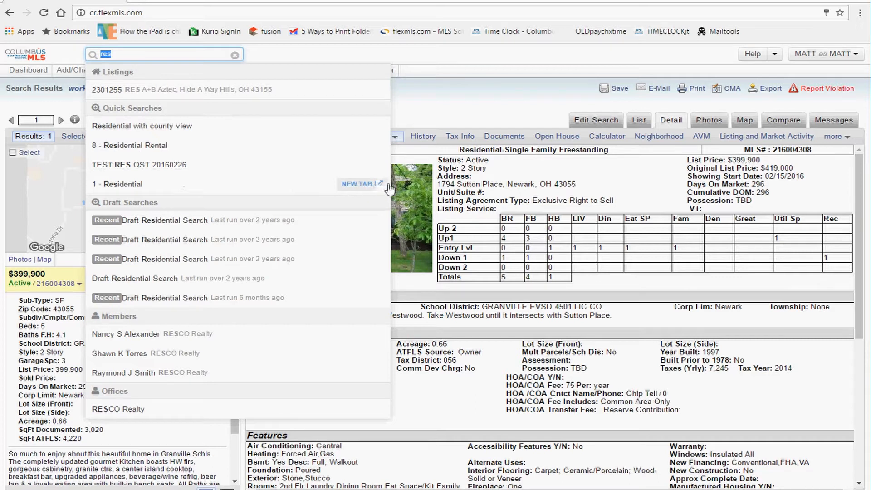
left_click(358, 189)
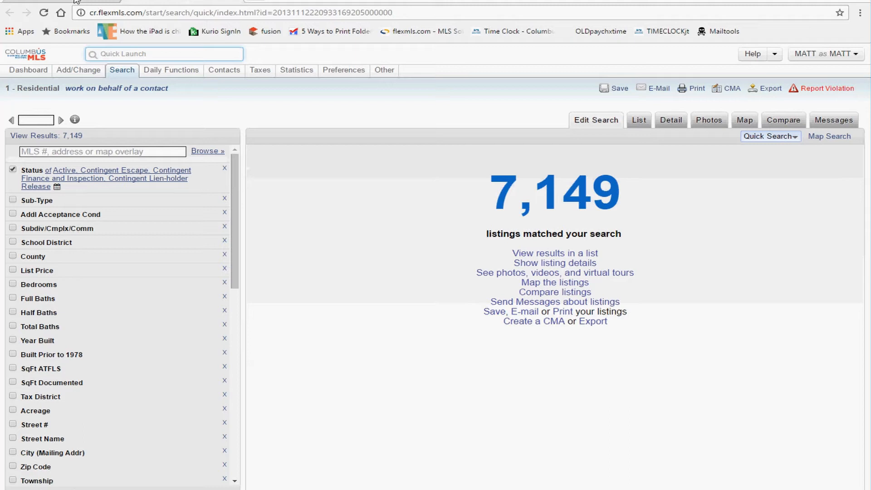
left_click(76, 2)
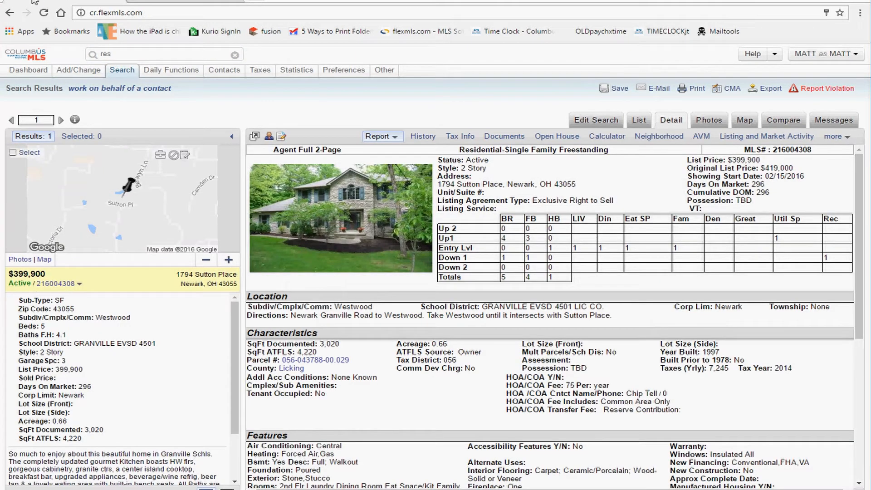
left_click(194, 3)
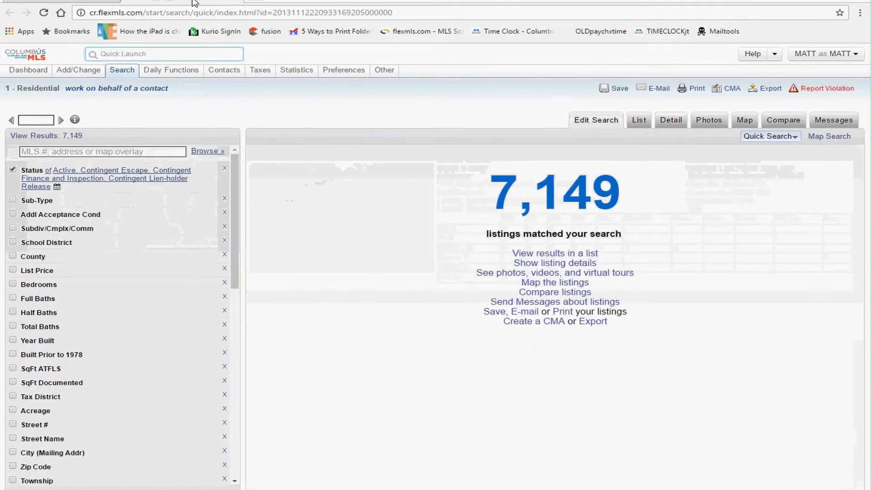
Step: Search Quick Launch for 'mul', open 3 - Multi-Family in a new tab, and compare the tabs
left_click(150, 54)
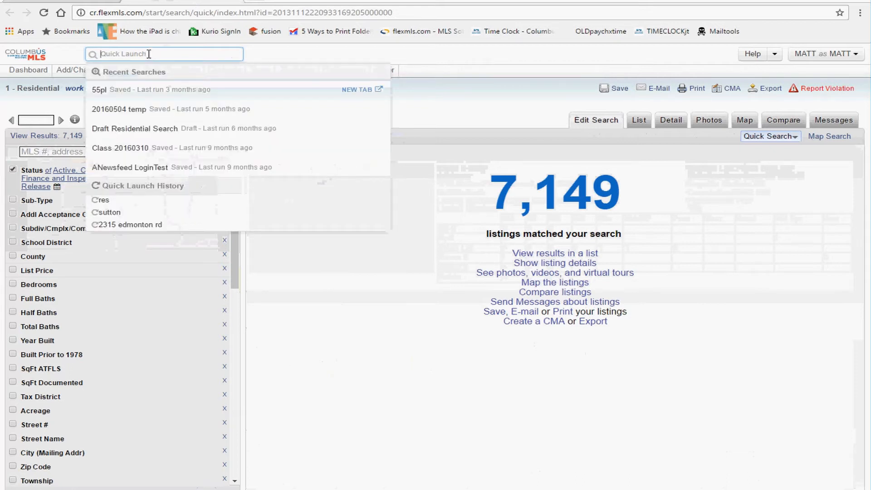
type("mul")
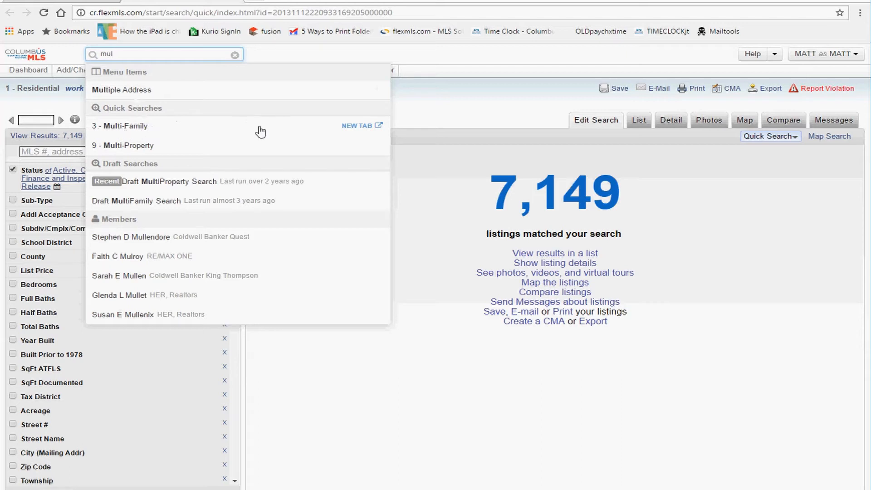
left_click(361, 128)
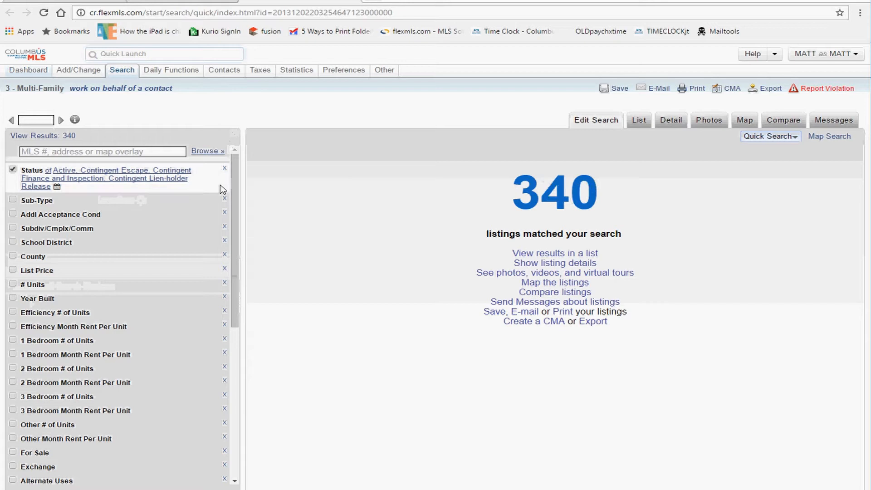
left_click(198, 1)
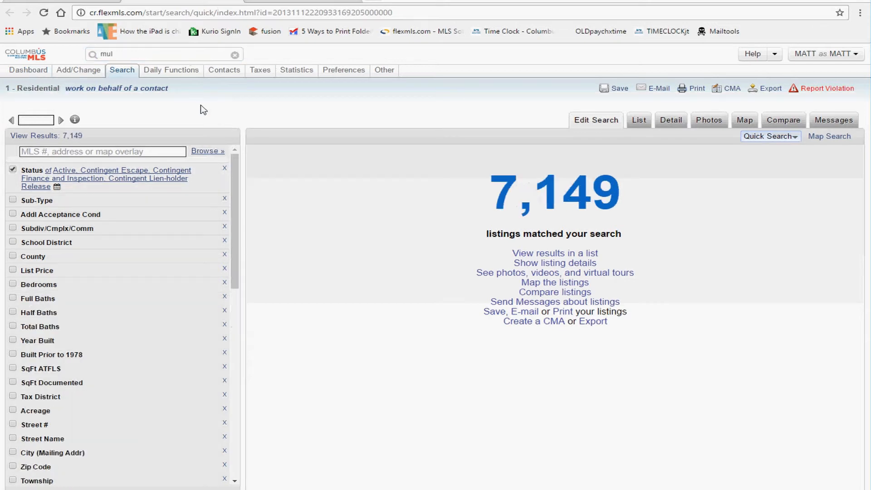
left_click(63, 1)
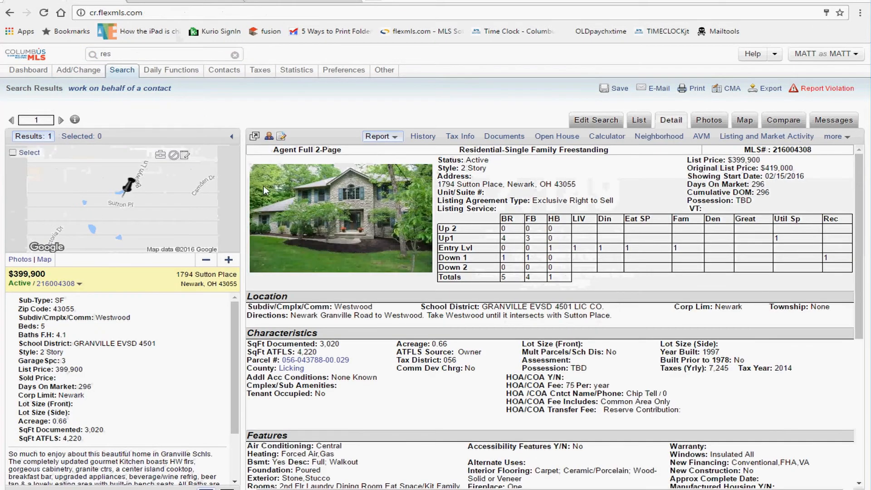
left_click(302, 2)
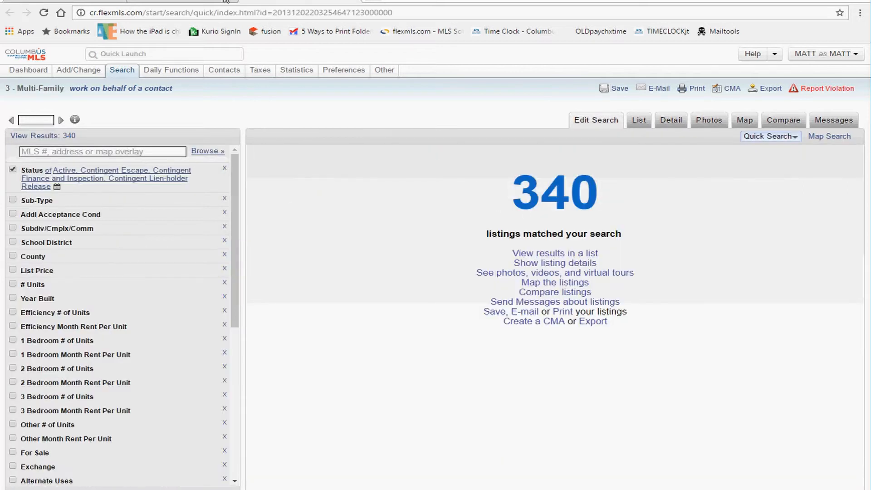
left_click(163, 2)
left_click(69, 1)
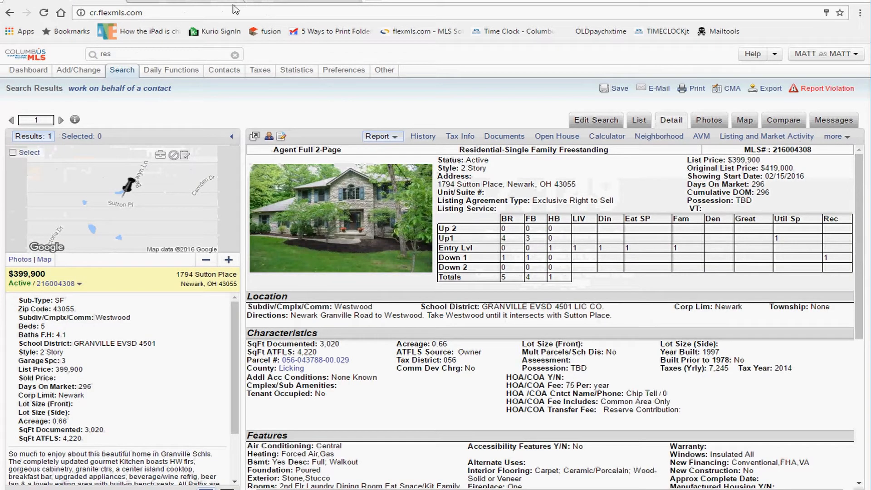
Step: Return the Sutton Place tab to the Columbus MLS Dashboard via the site address
left_click(129, 56)
mouse_move(138, 127)
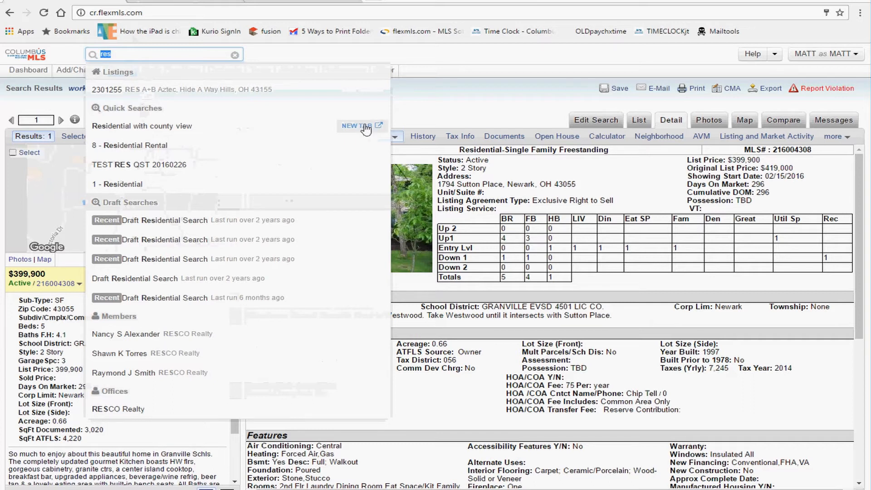
left_click(414, 14)
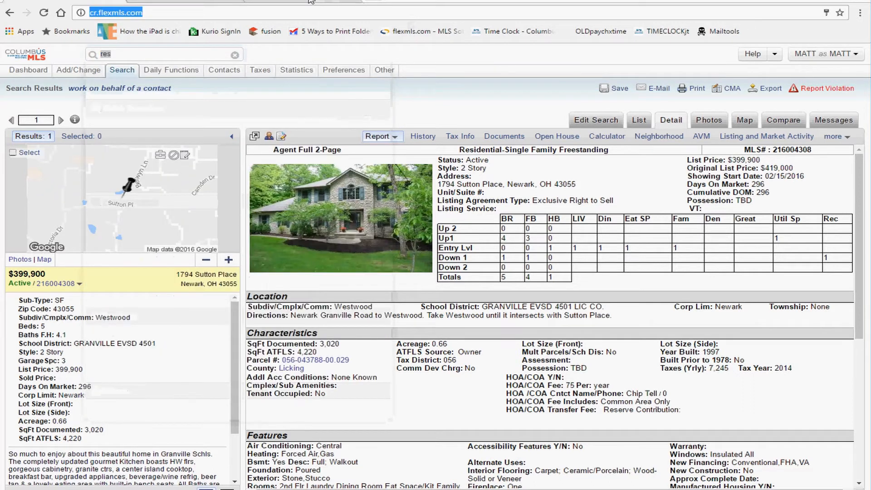
key("Return")
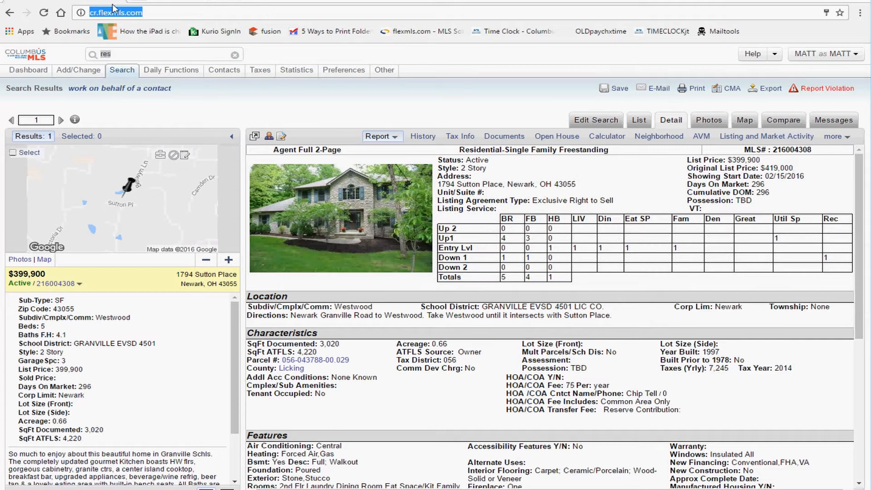
left_click(338, 58)
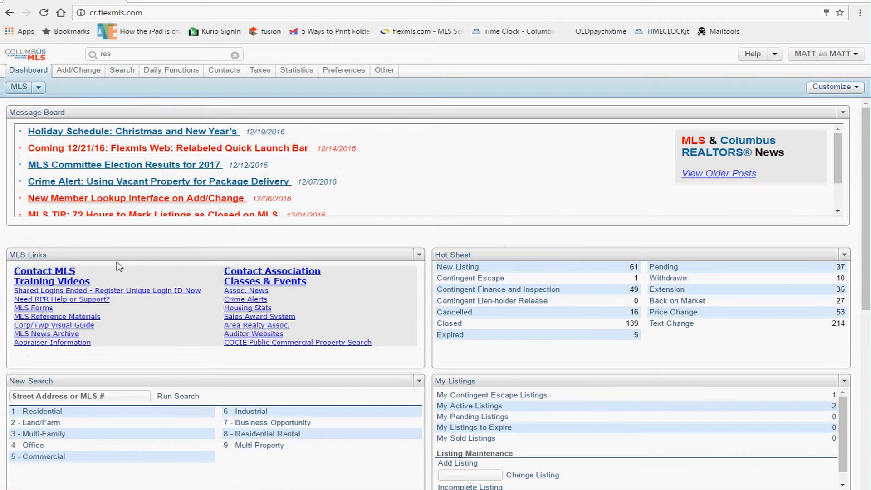
Step: Open the Training Videos link from the Dashboard's MLS Links panel
left_click_drag(93, 282, 16, 283)
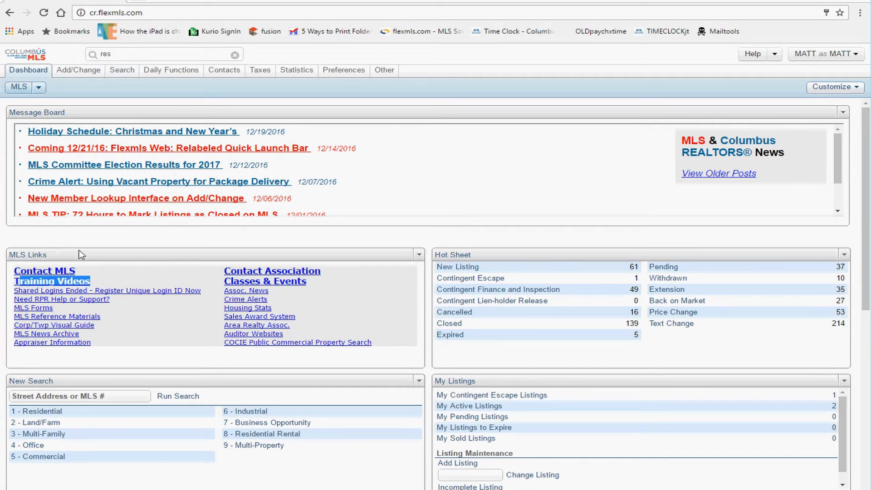
left_click_drag(78, 250, 53, 254)
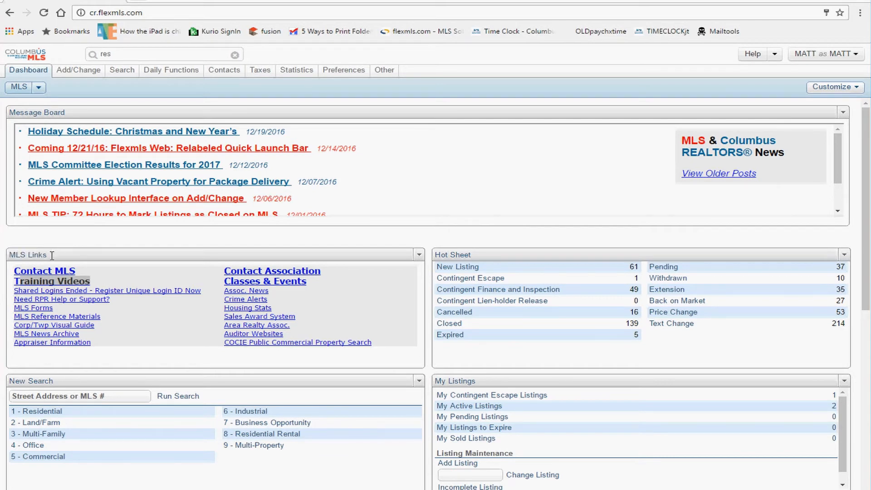
triple_click(47, 255)
left_click(82, 255)
left_click_drag(103, 283, 14, 283)
left_click(75, 283)
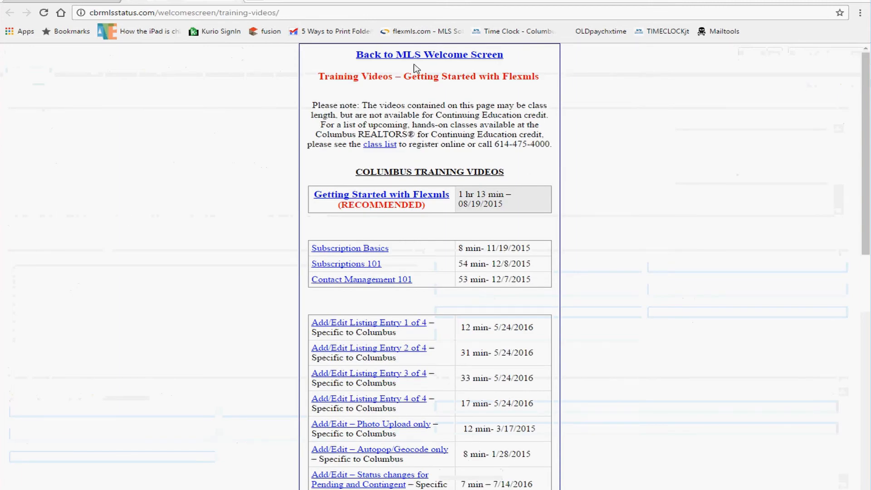
left_click_drag(345, 76, 462, 105)
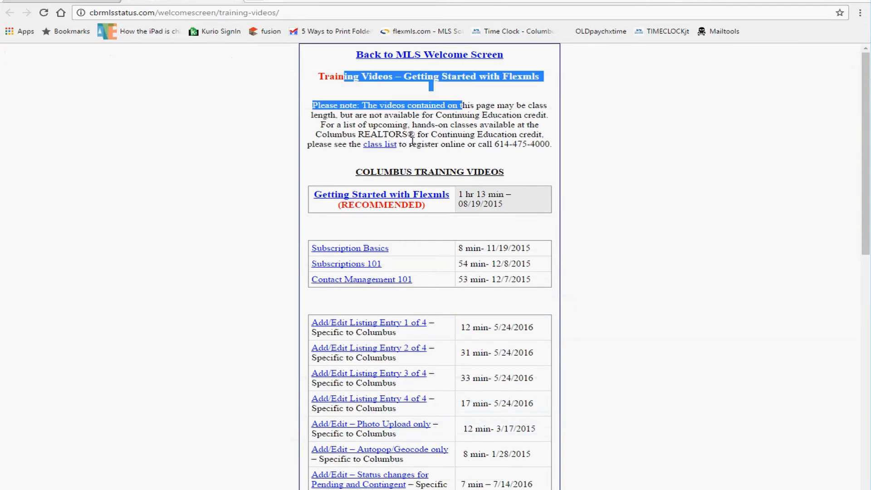
left_click(411, 134)
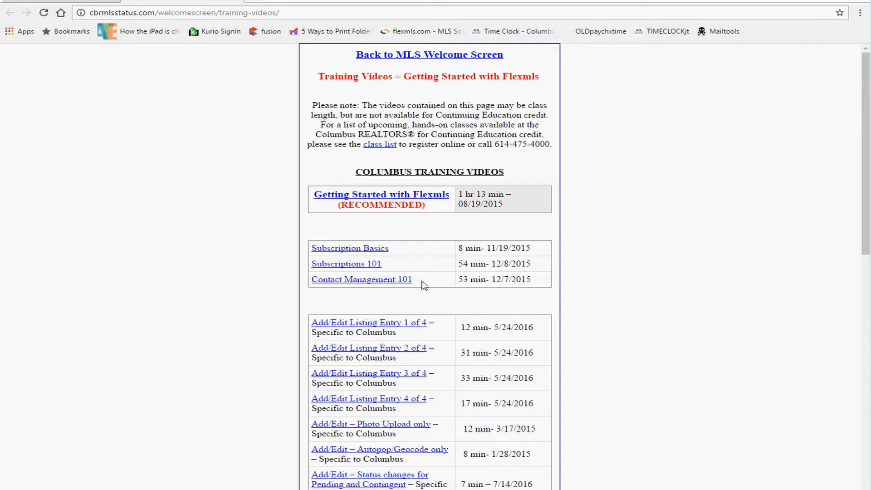
left_click_drag(411, 280, 306, 248)
left_click(321, 231)
left_click_drag(488, 195, 319, 195)
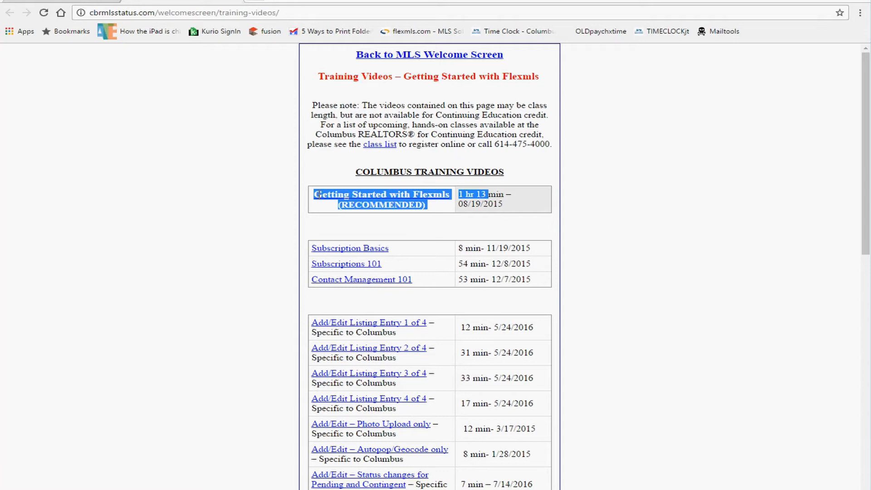
left_click(338, 222)
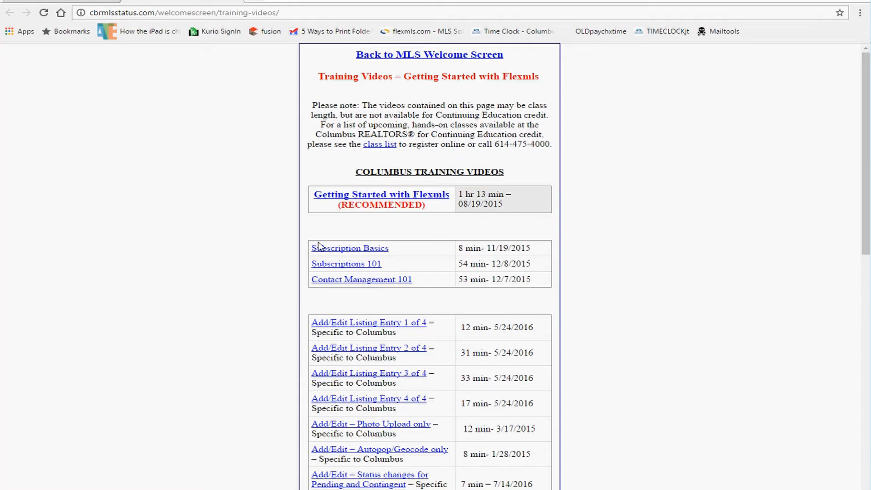
left_click_drag(405, 251, 331, 251)
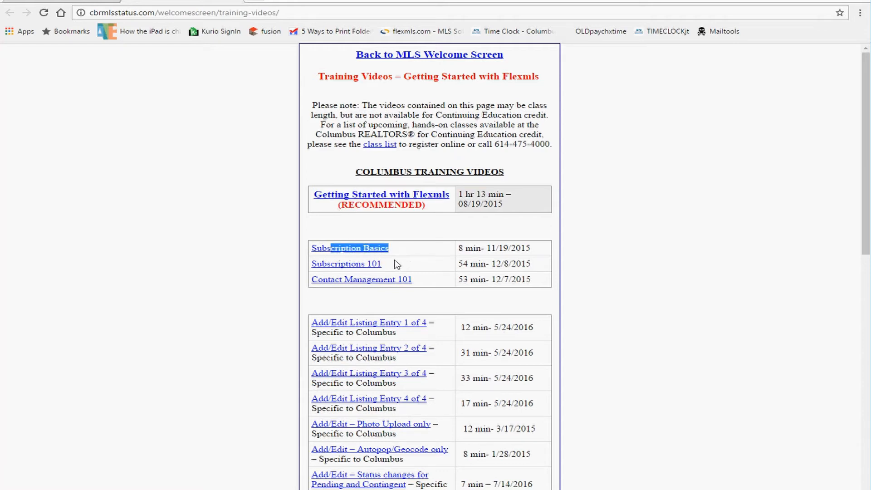
left_click_drag(399, 264, 327, 266)
left_click_drag(410, 285, 335, 286)
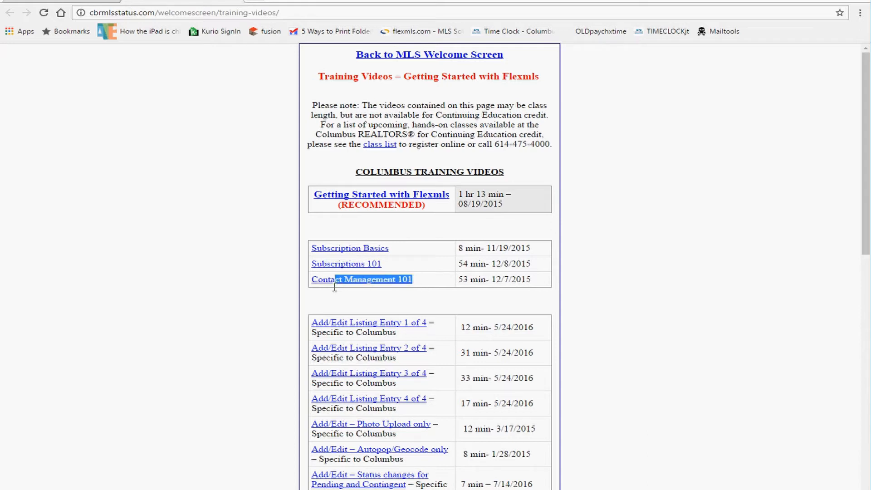
left_click_drag(517, 254, 443, 264)
left_click_drag(501, 276, 319, 283)
left_click(428, 280)
Step: Highlight the listing entry video rows, including photo upload and Autopop/Geocode only titles
scroll(428, 280, "down", 1)
left_click_drag(441, 269, 388, 278)
left_click_drag(444, 294, 408, 320)
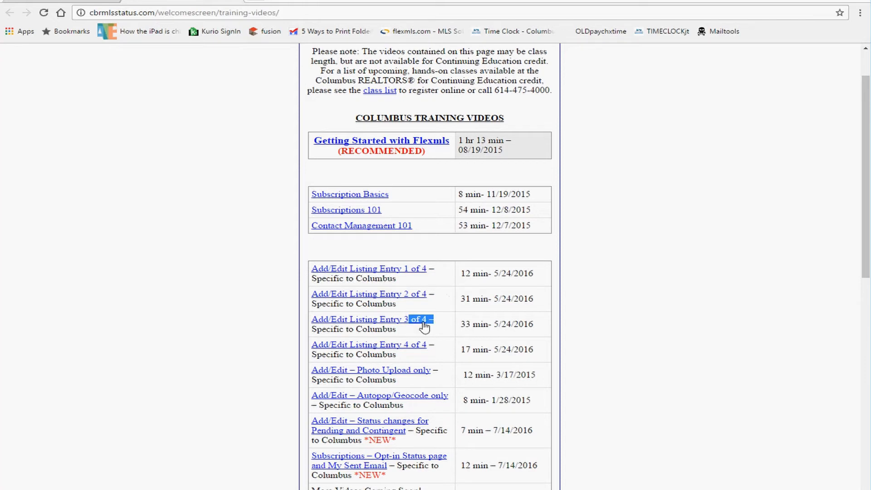
left_click_drag(441, 344, 408, 345)
left_click_drag(442, 371, 386, 377)
left_click_drag(449, 398, 394, 396)
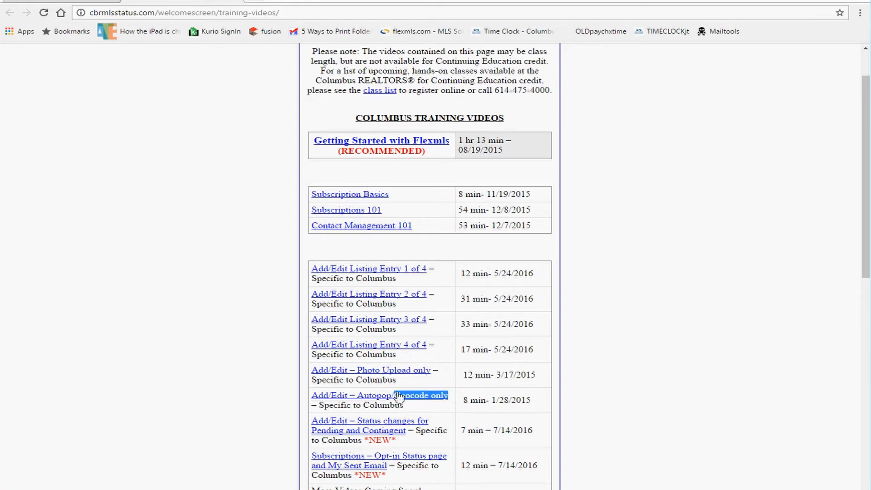
scroll(451, 297, "down", 2)
scroll(450, 294, "up", 3)
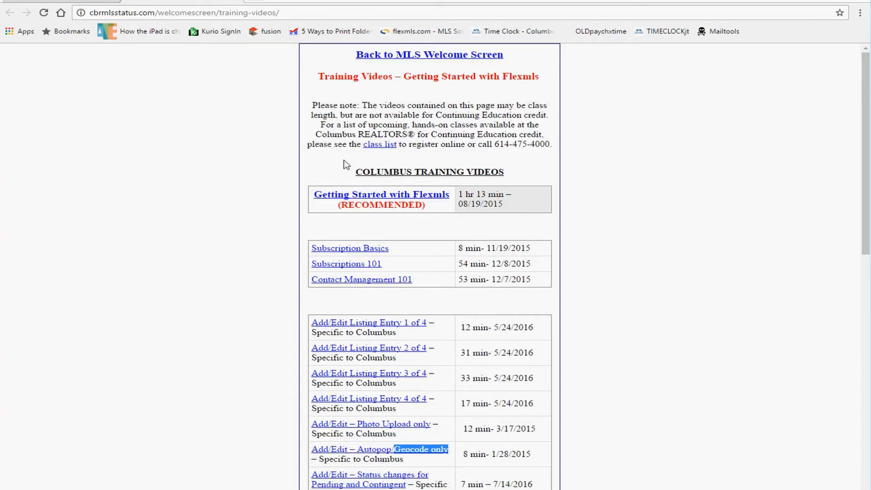
left_click_drag(397, 335, 314, 334)
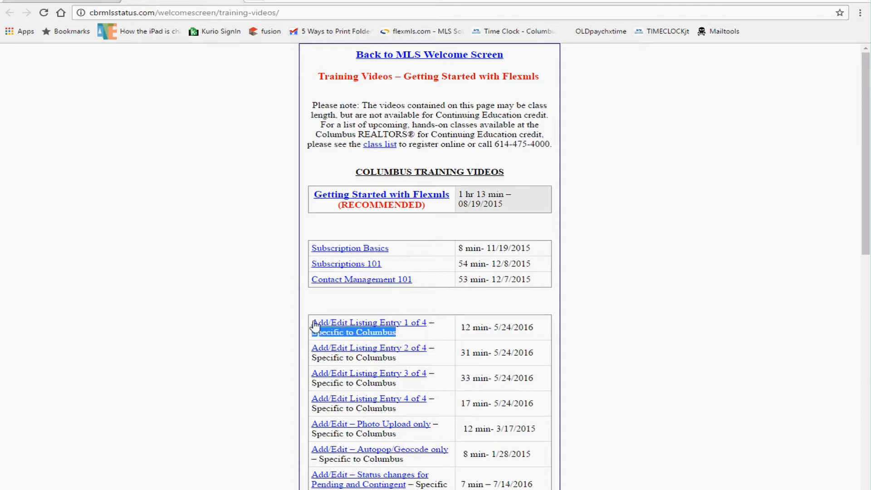
left_click_drag(443, 329, 329, 313)
left_click(329, 315)
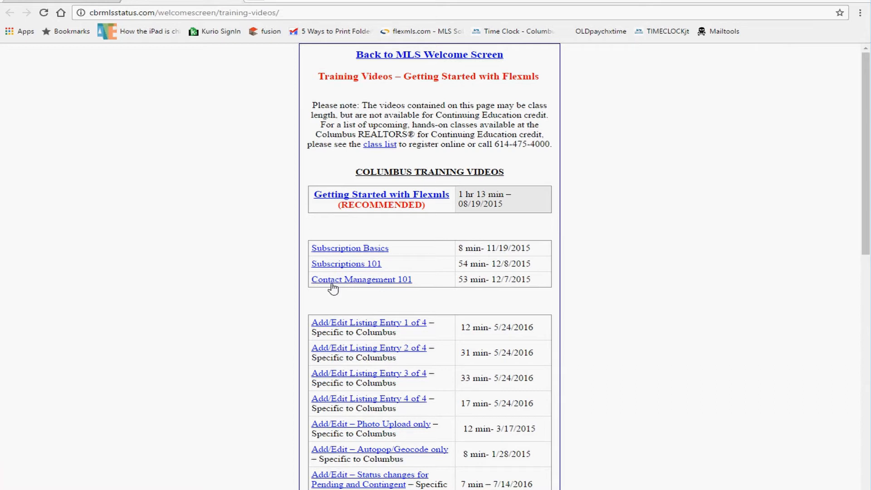
Step: Highlight the Contact Management 101 and Subscriptions 101 titles and the Columbus listing rows
scroll(365, 313, "down", 1)
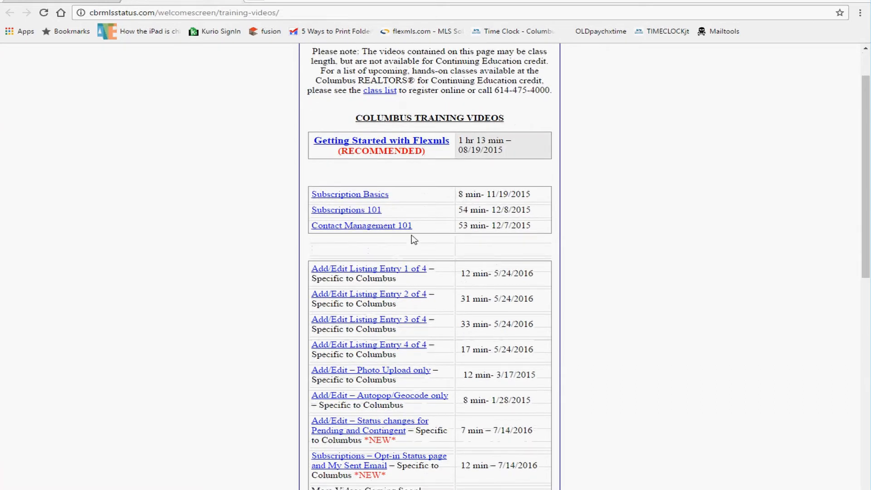
left_click_drag(412, 225, 341, 225)
left_click_drag(389, 211, 320, 212)
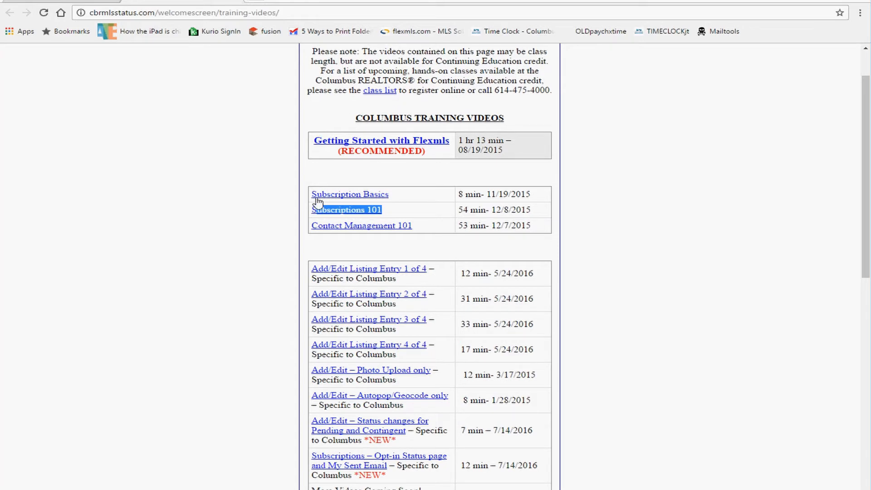
left_click(584, 181)
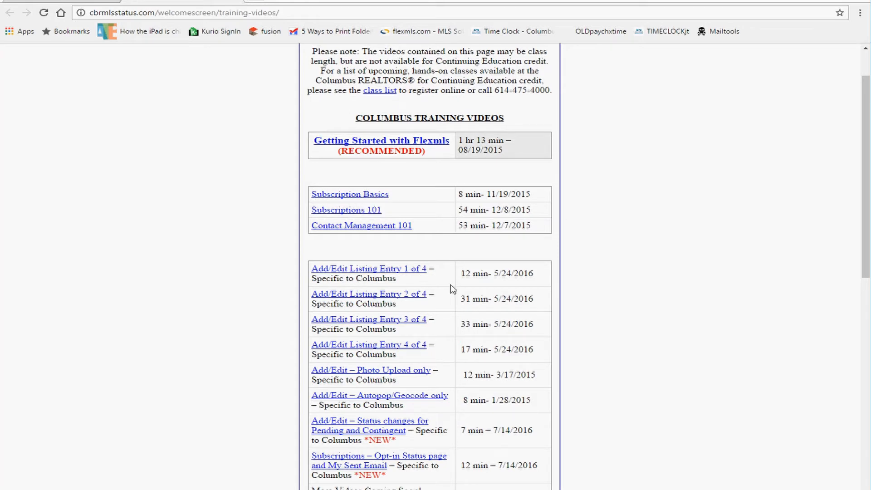
left_click_drag(416, 308, 308, 307)
left_click_drag(411, 285, 312, 285)
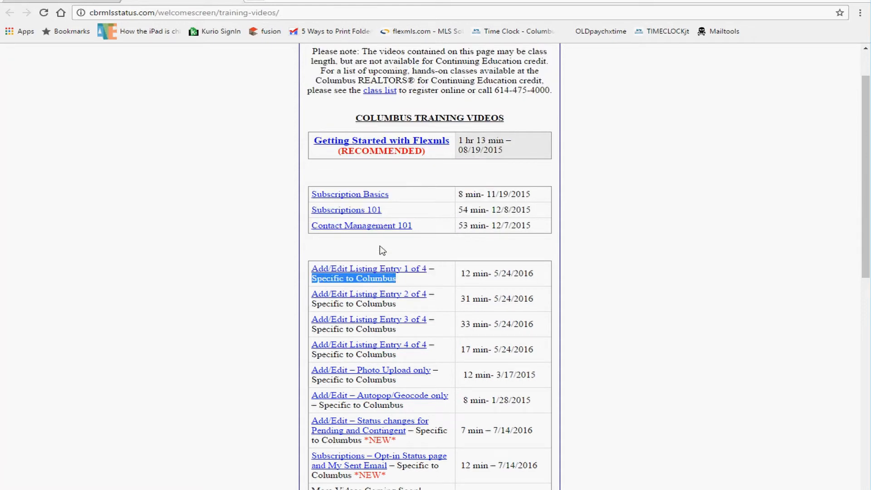
Step: Scroll back to the top and return to the Flexmls dashboard tab
scroll(499, 255, "up", 1)
scroll(499, 256, "up", 1)
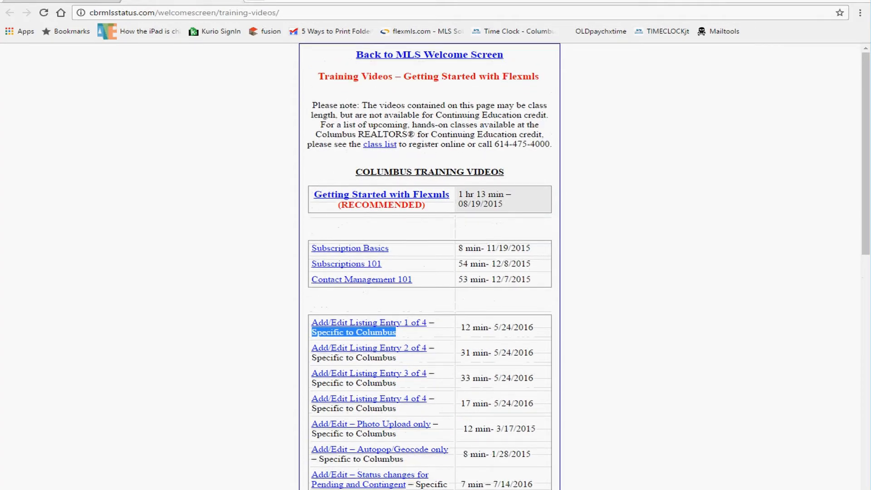
left_click(235, 1)
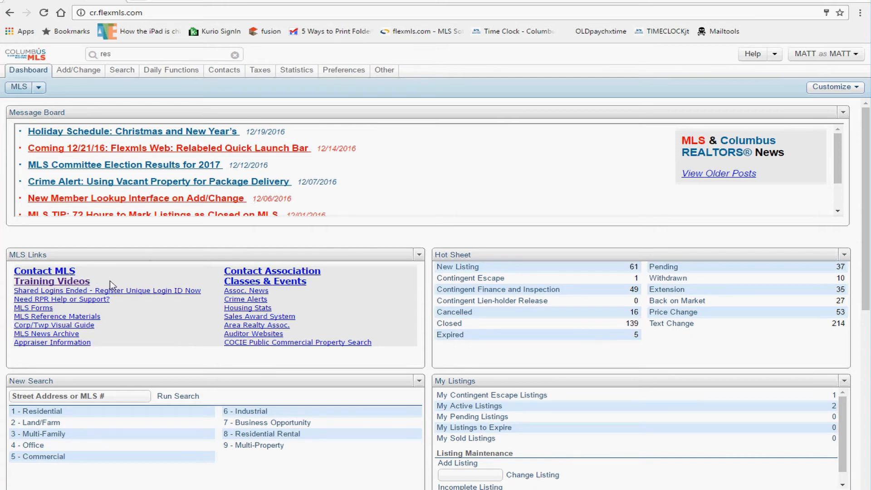
Step: Open the Quick Search page, read its Quick Searches help, and close the help
left_click_drag(90, 281, 23, 282)
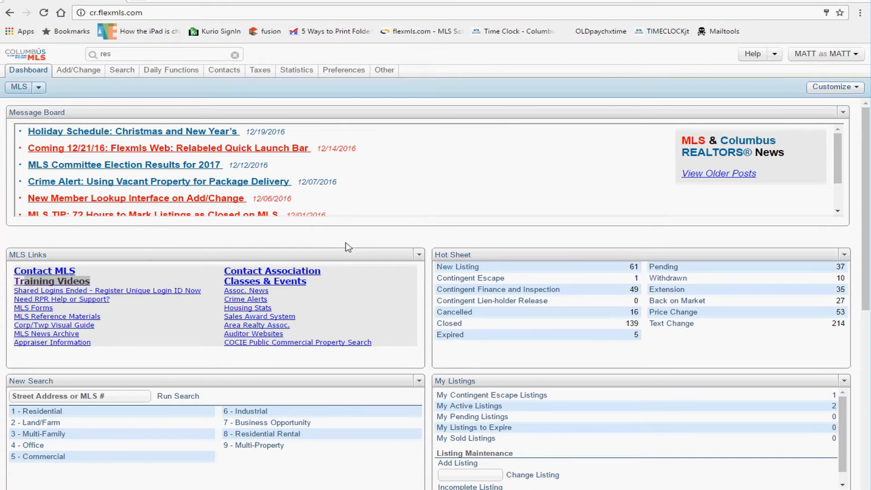
left_click(126, 88)
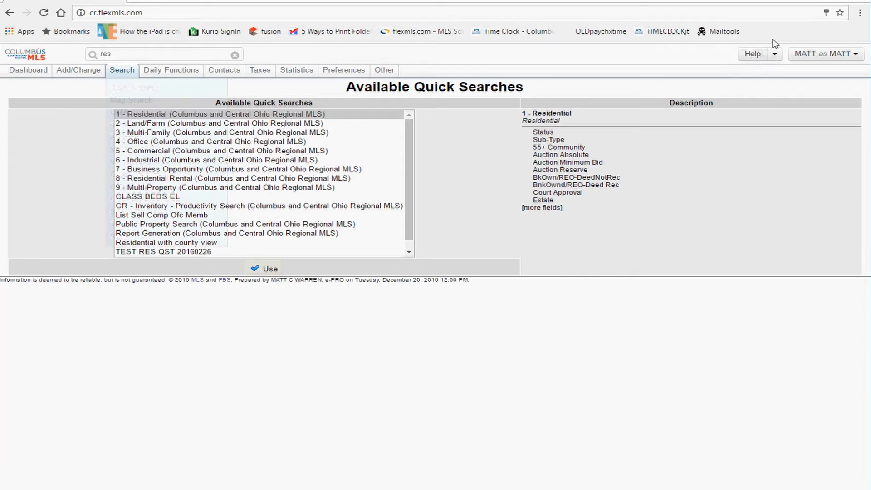
left_click(754, 57)
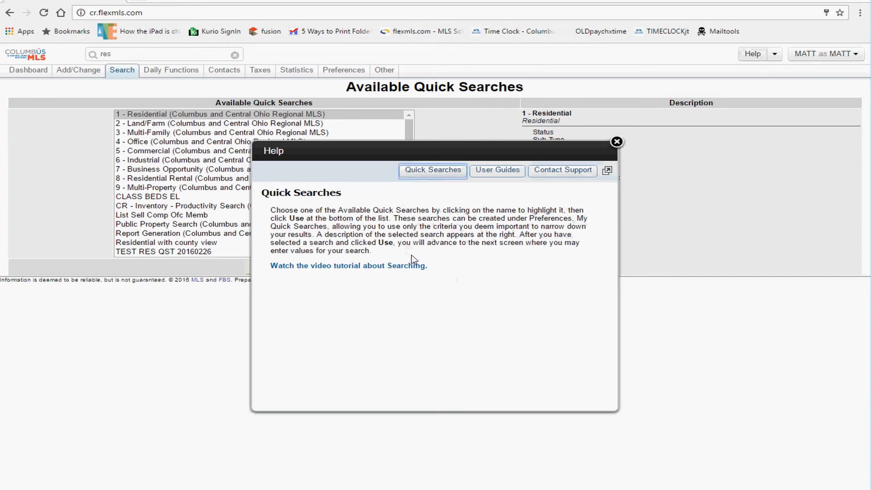
left_click_drag(413, 263, 263, 191)
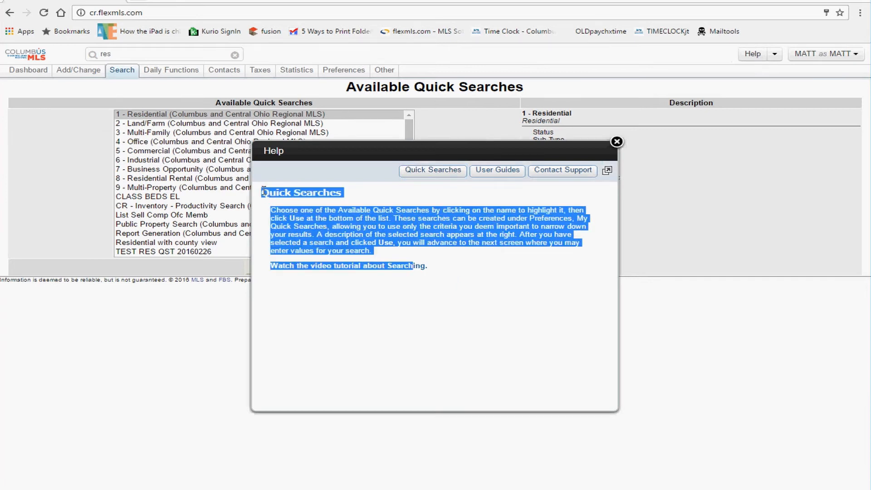
left_click(617, 142)
Step: Open Contact Management and view its help text, closing and reopening the Help window
mouse_move(225, 71)
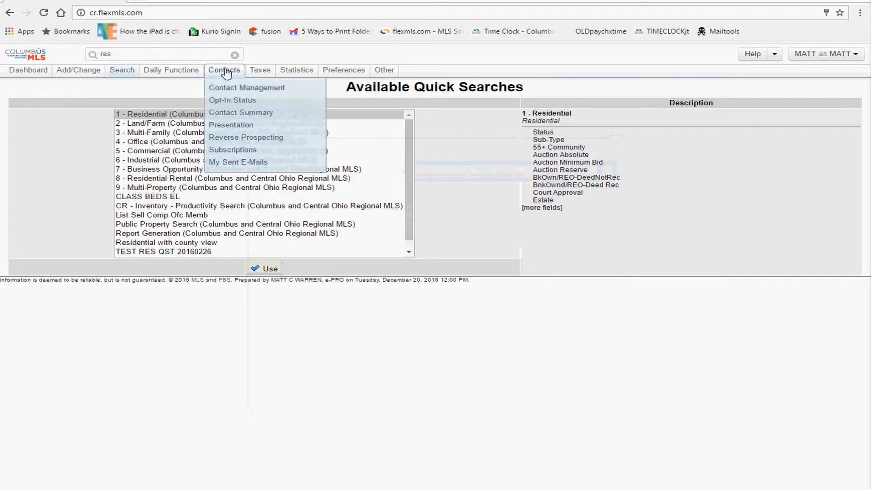
left_click(225, 88)
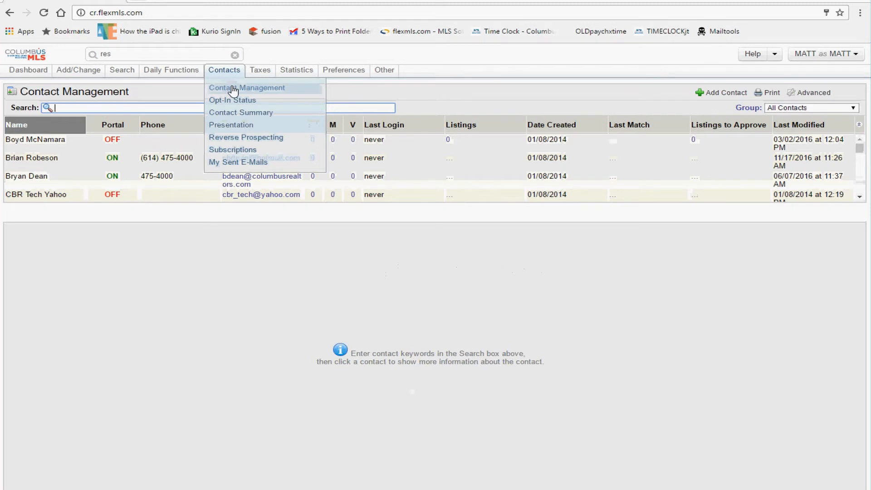
left_click(753, 54)
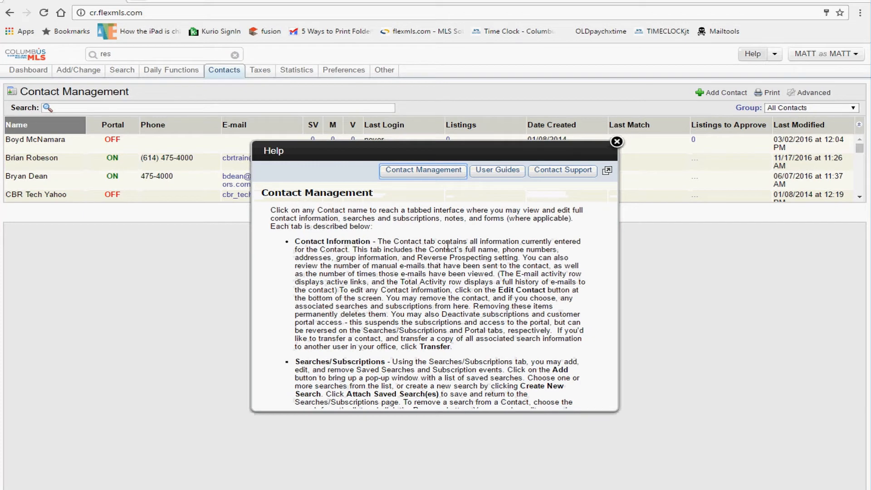
left_click_drag(468, 266, 276, 189)
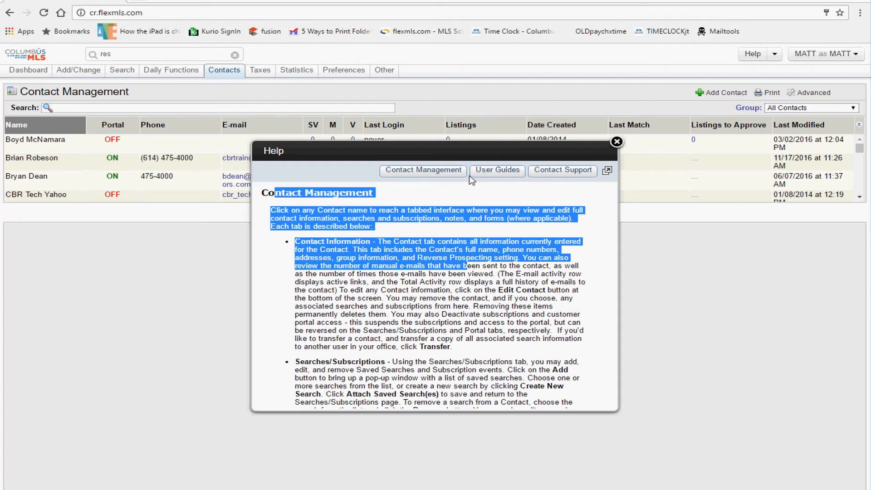
left_click(617, 141)
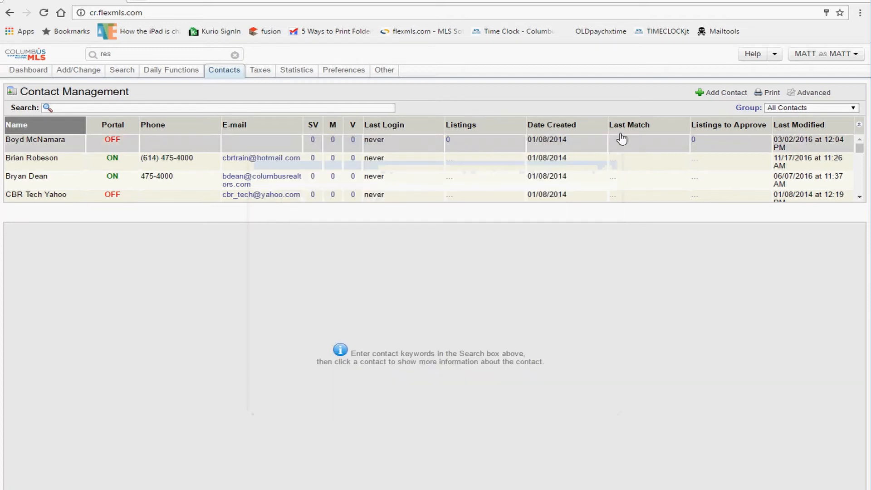
left_click(753, 54)
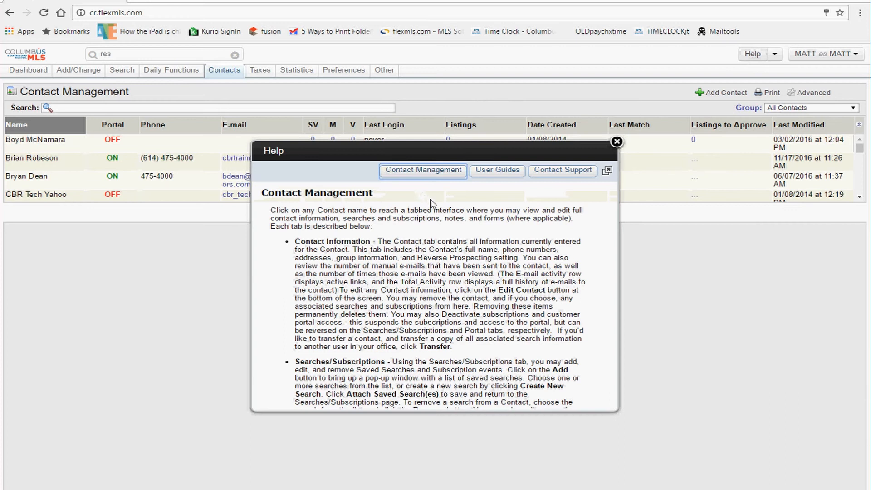
Step: Show User Guides in Help, highlighting the flexmls manuals and video tutorials entries, then reopen Help
left_click(505, 177)
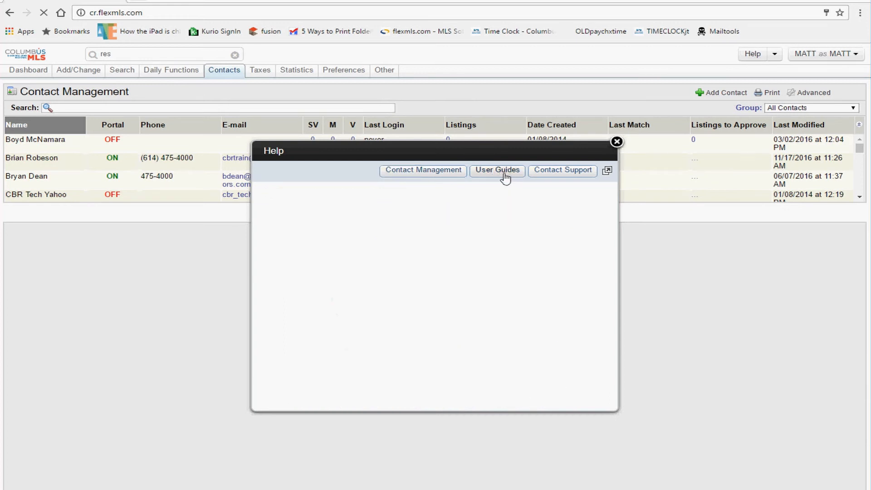
left_click_drag(356, 213, 270, 209)
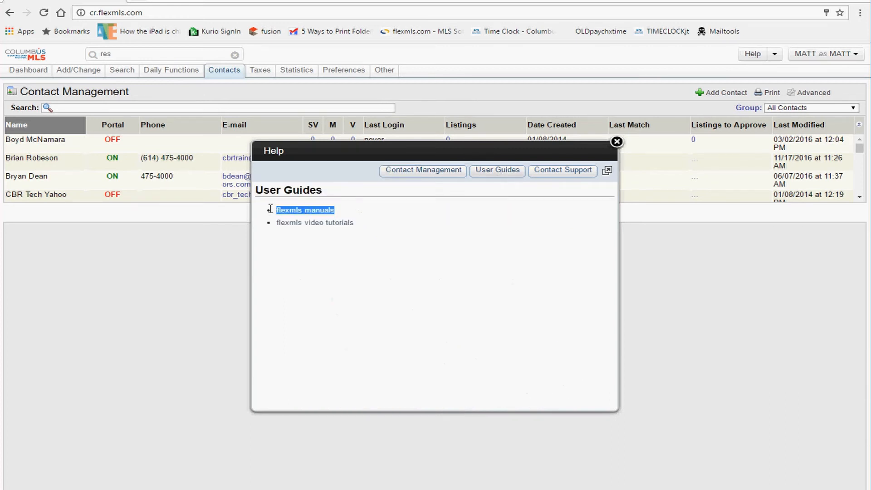
left_click_drag(362, 225, 268, 219)
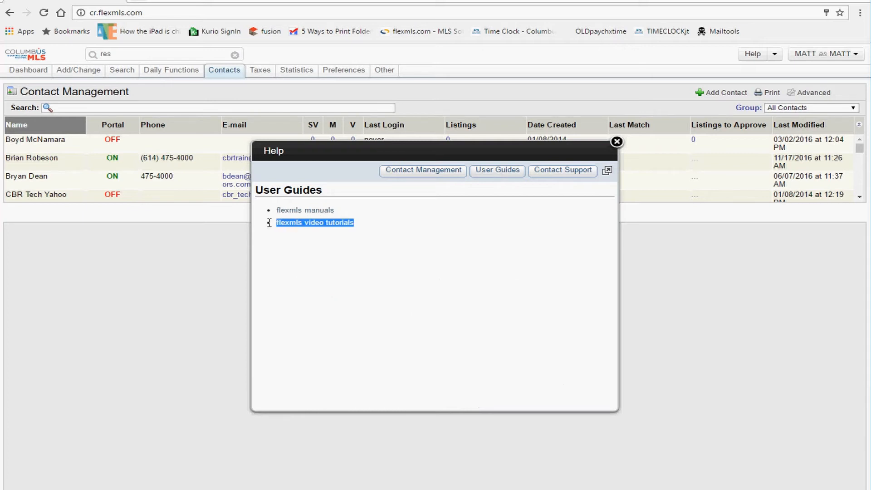
left_click(390, 219)
left_click_drag(352, 209, 280, 213)
left_click(394, 228)
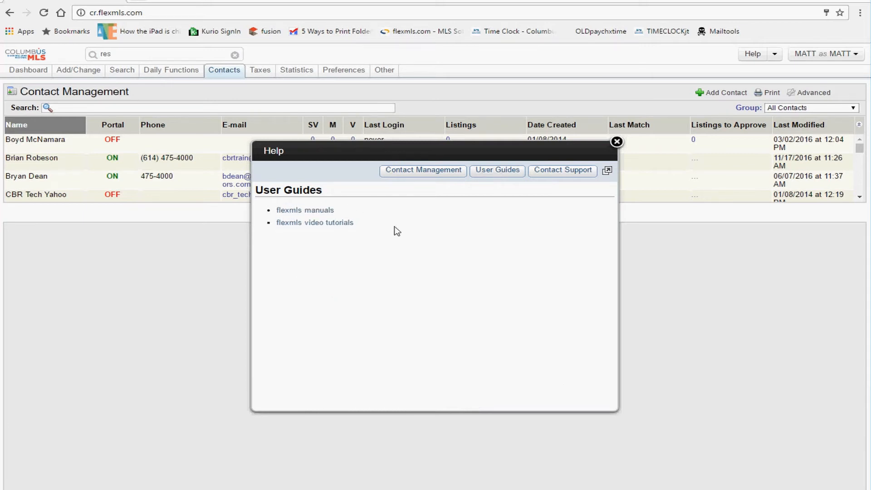
left_click_drag(408, 226, 273, 213)
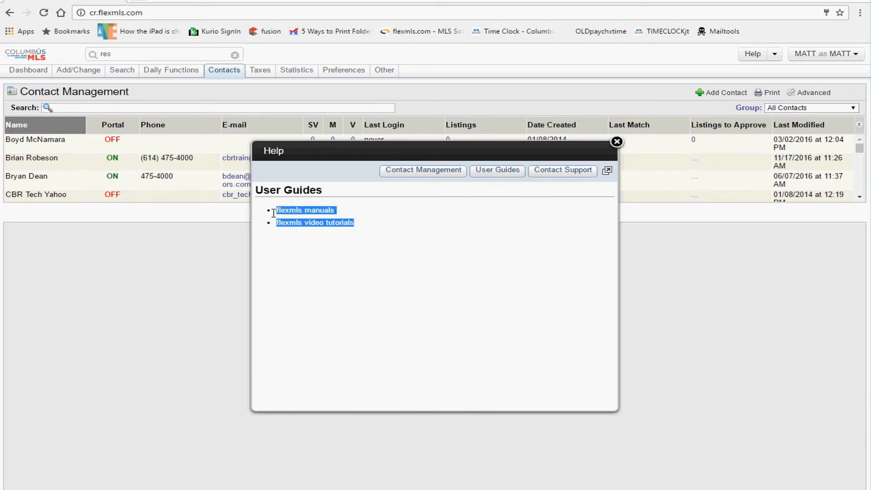
left_click(390, 217)
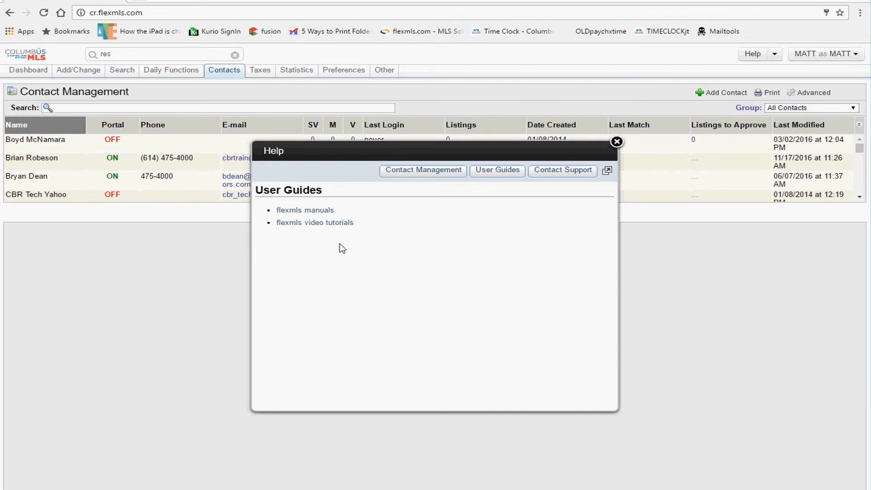
left_click(617, 142)
left_click(762, 55)
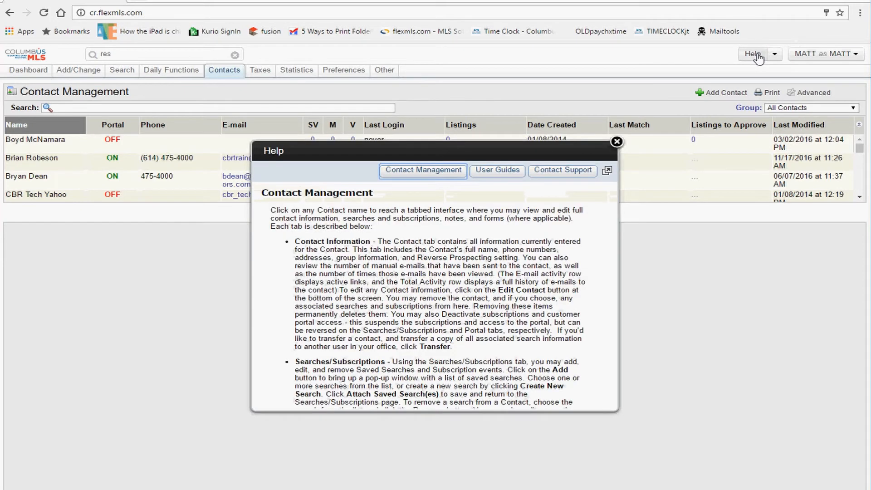
Step: View the Searching manual PDF from flexmls manuals, then open the flexmls video tutorials list
left_click(503, 176)
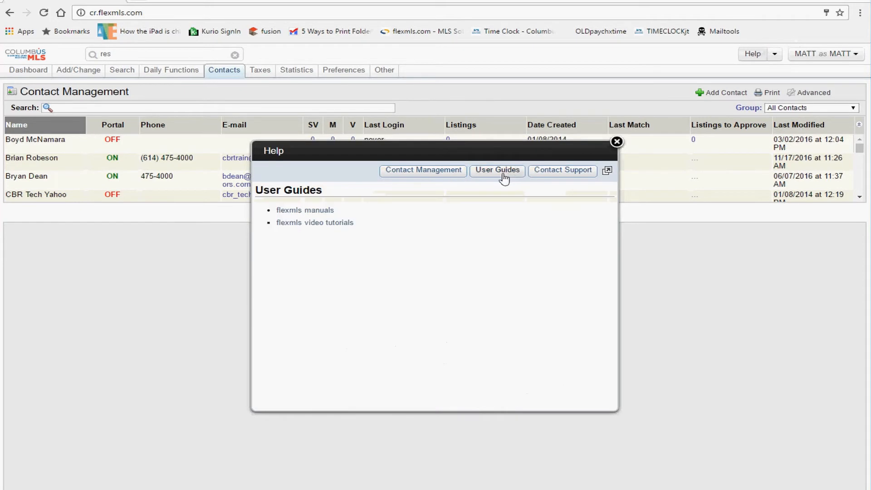
left_click(318, 211)
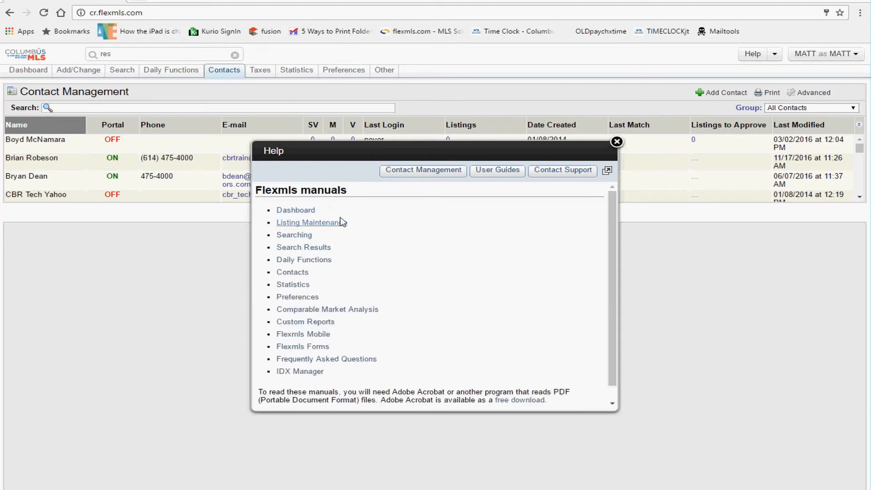
left_click(300, 235)
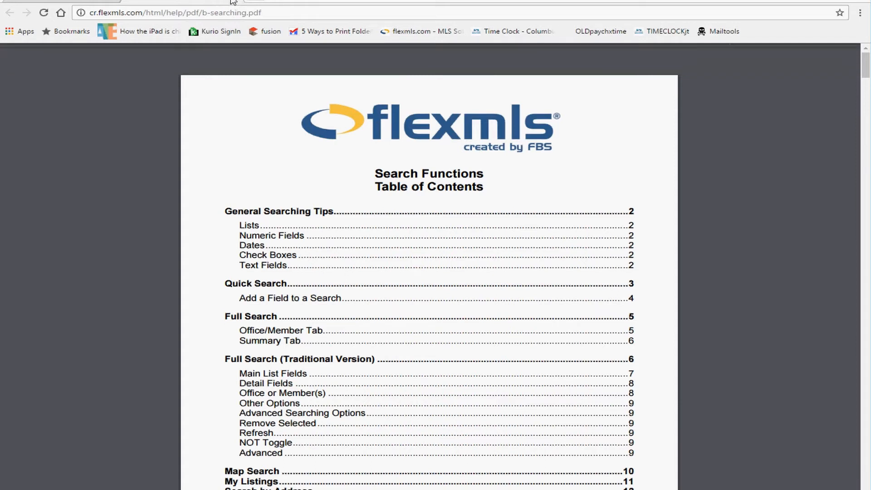
left_click(233, 1)
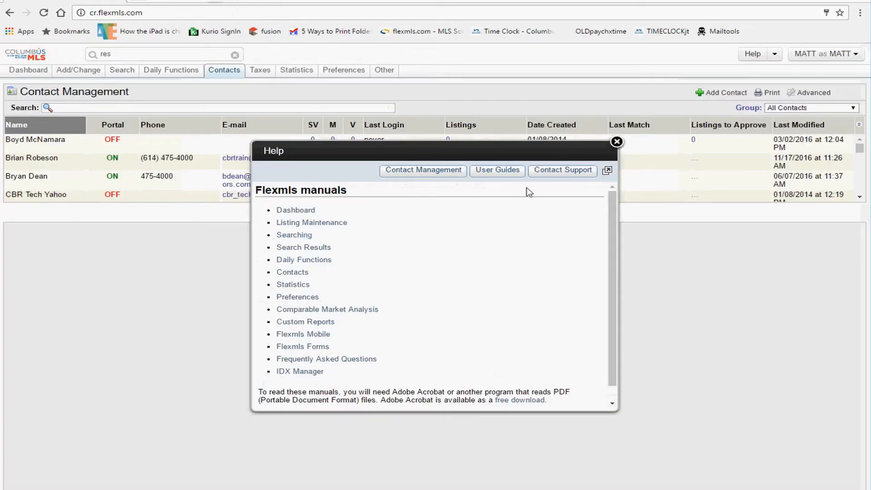
left_click(497, 173)
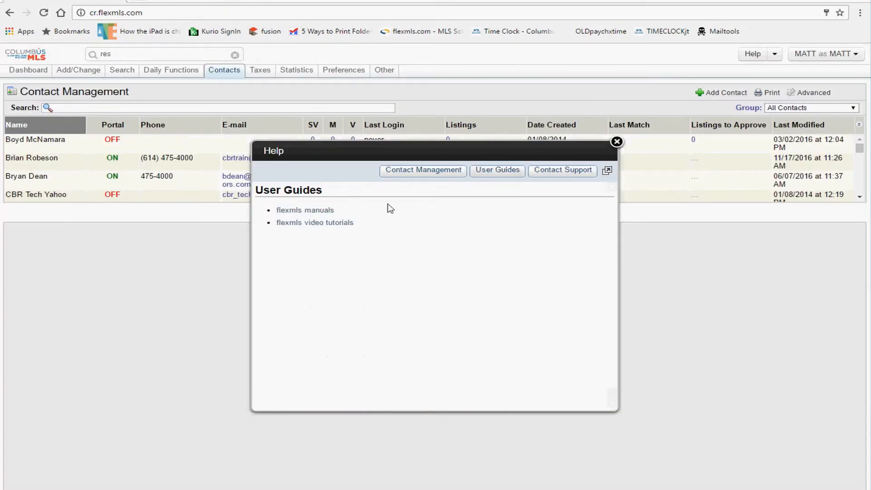
left_click(339, 223)
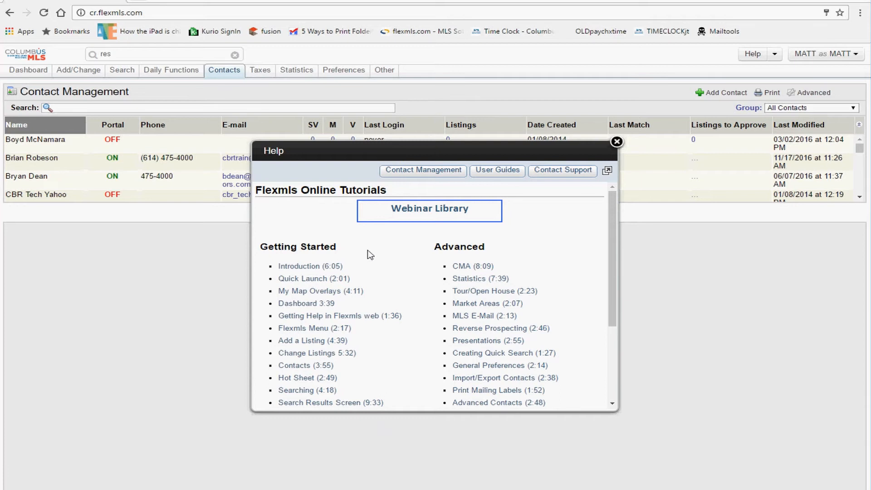
Step: Scroll the Online Tutorials videos, reopen them via User Guides, and highlight Webinar Library
scroll(371, 255, "down", 1)
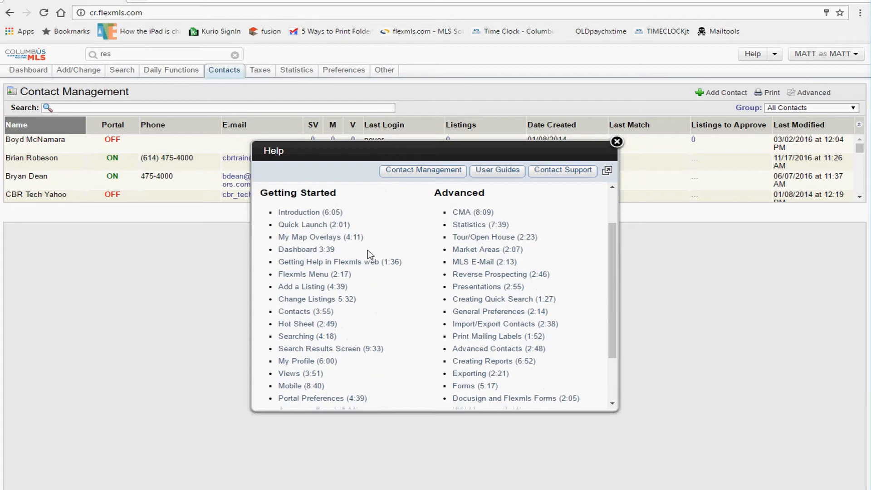
scroll(371, 255, "down", 1)
scroll(371, 255, "up", 1)
scroll(367, 269, "up", 1)
left_click(478, 175)
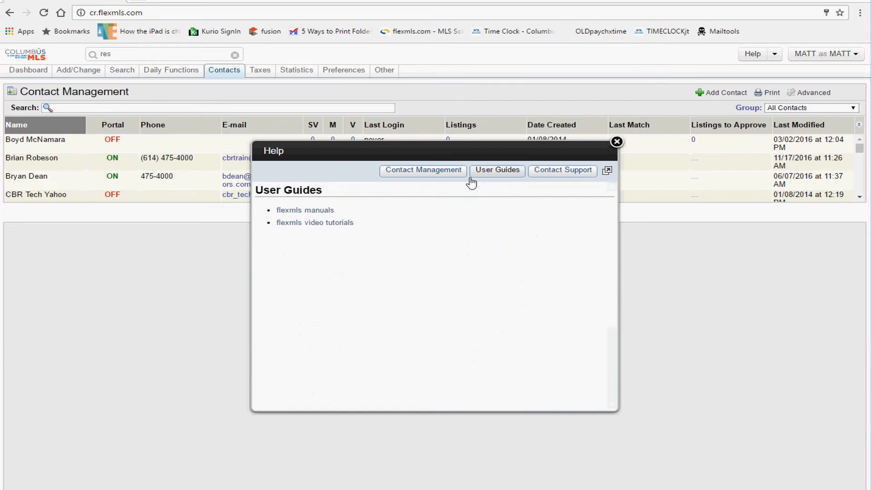
left_click(337, 225)
left_click_drag(483, 209, 387, 204)
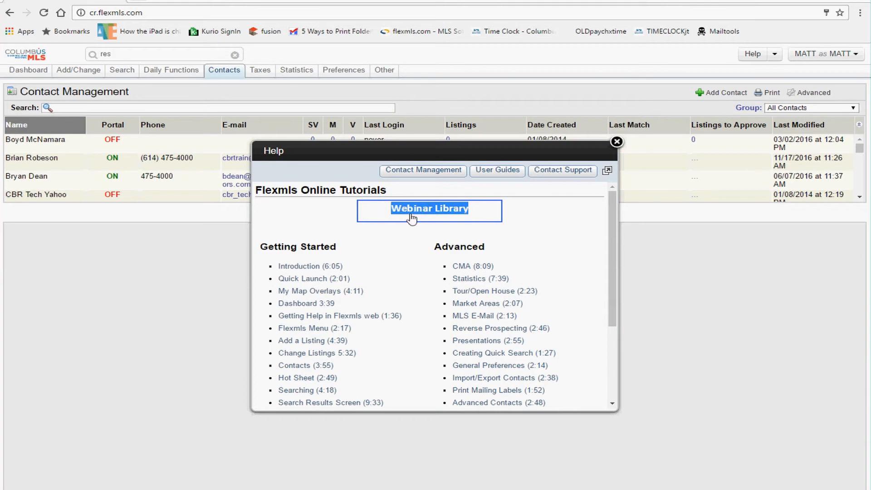
Step: Open the Webinar Library and highlight the seller and buyer webinars' dates and lengths
left_click(527, 217)
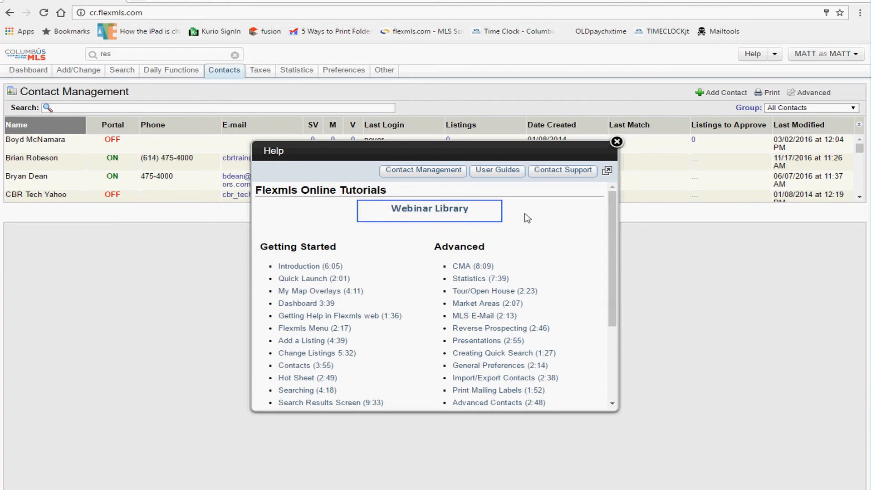
left_click(452, 211)
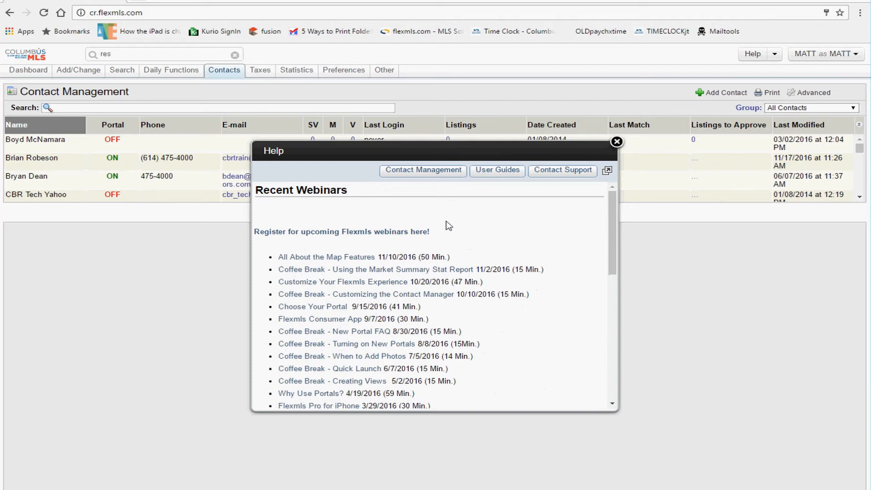
scroll(449, 225, "down", 4)
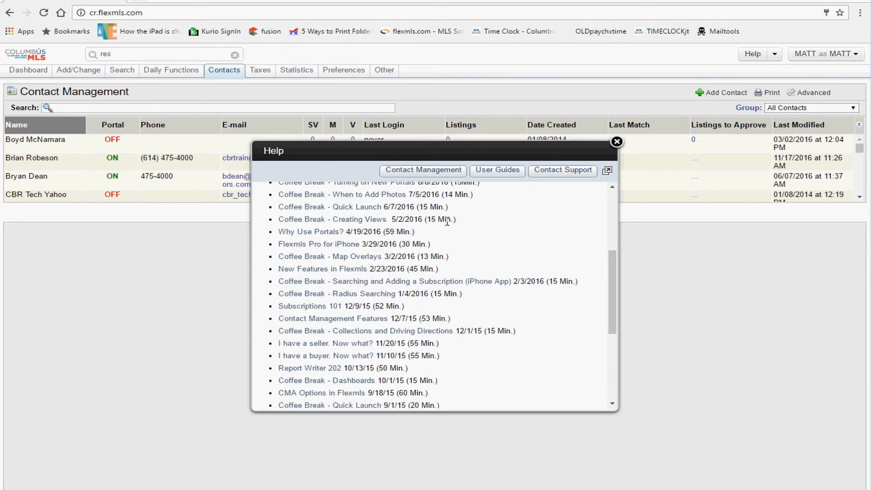
left_click_drag(437, 344, 385, 343)
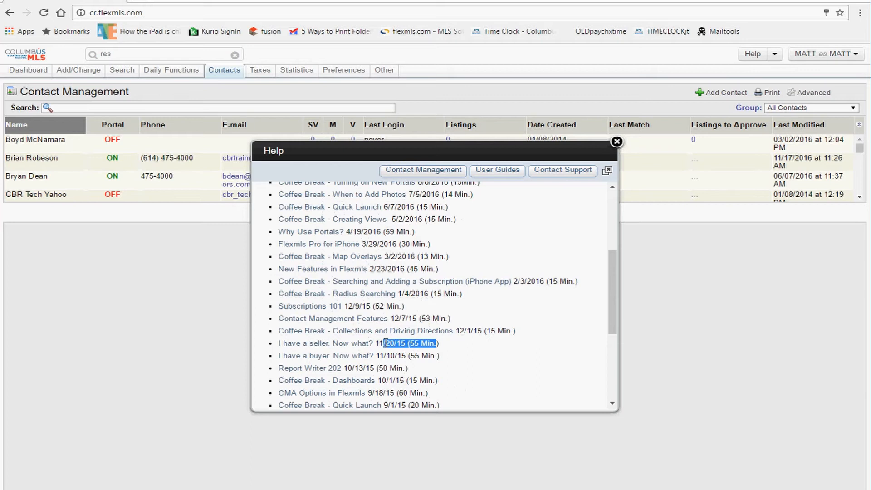
left_click_drag(439, 355, 391, 356)
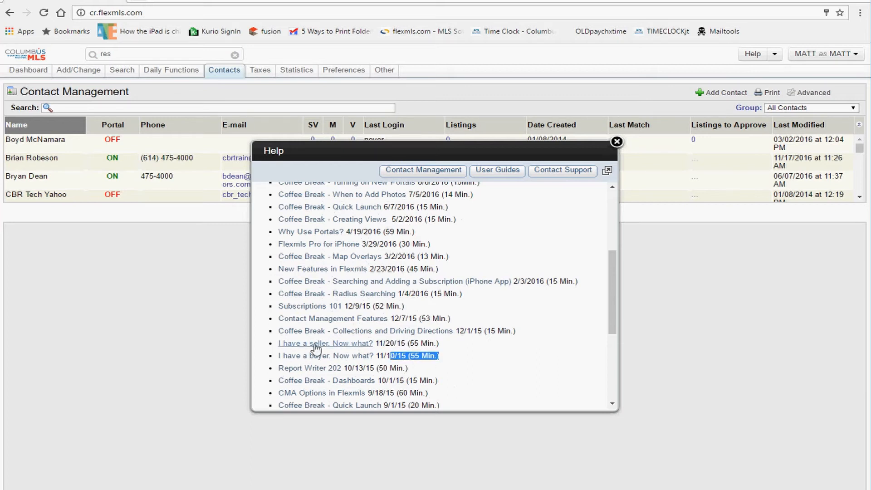
left_click_drag(449, 349, 326, 368)
left_click_drag(453, 384, 441, 387)
Step: Scroll further down the Recent Webinars list, highlighting an entry, then back up
scroll(443, 391, "down", 3)
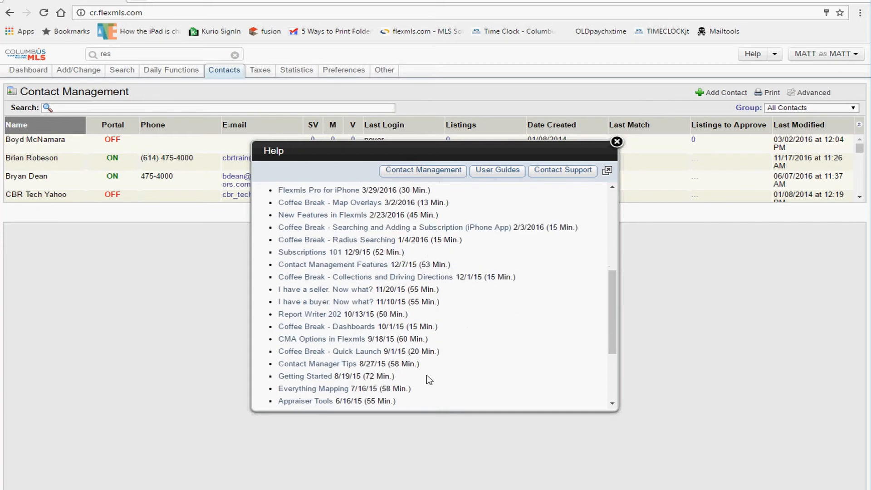
scroll(413, 361, "down", 3)
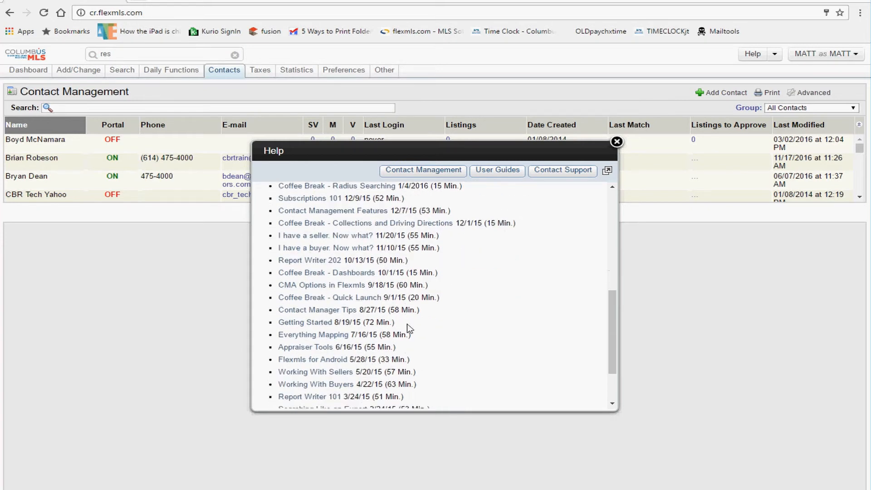
left_click_drag(407, 323, 302, 324)
scroll(338, 338, "down", 3)
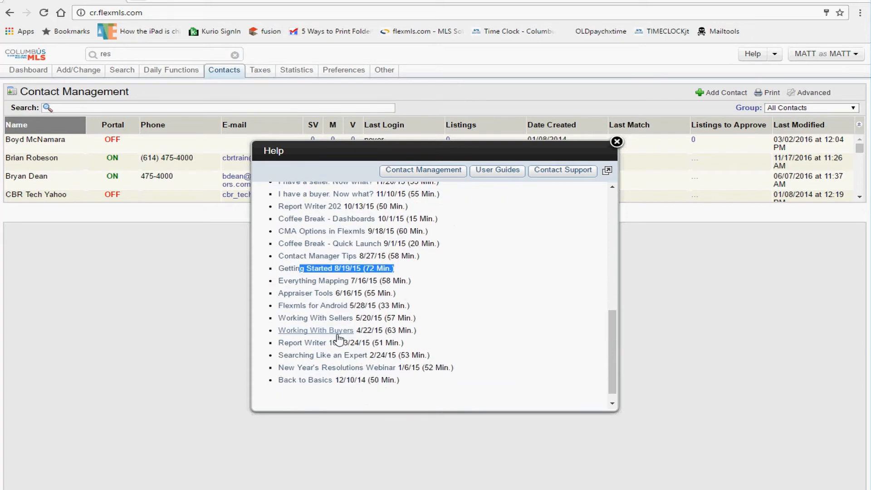
scroll(338, 336, "up", 15)
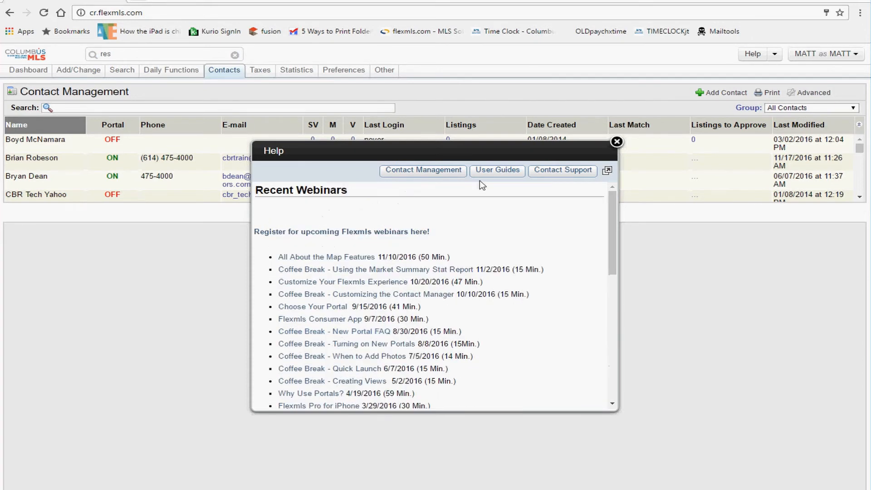
Step: Return to the User Guides page, then close the Help window
left_click(494, 172)
left_click_drag(337, 210, 317, 223)
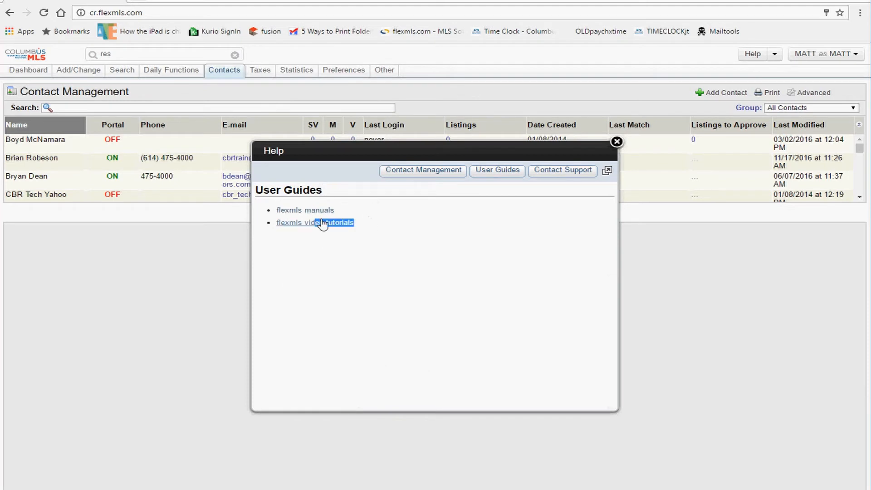
left_click(616, 144)
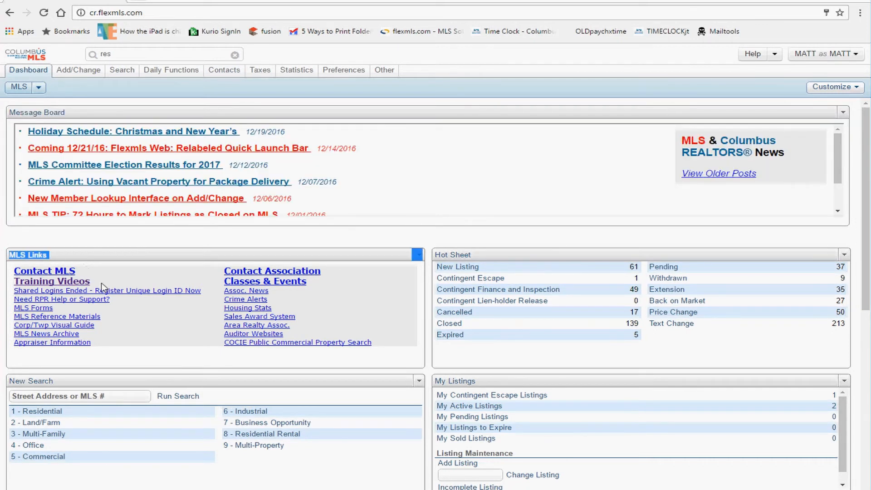
triple_click(77, 257)
left_click(96, 266)
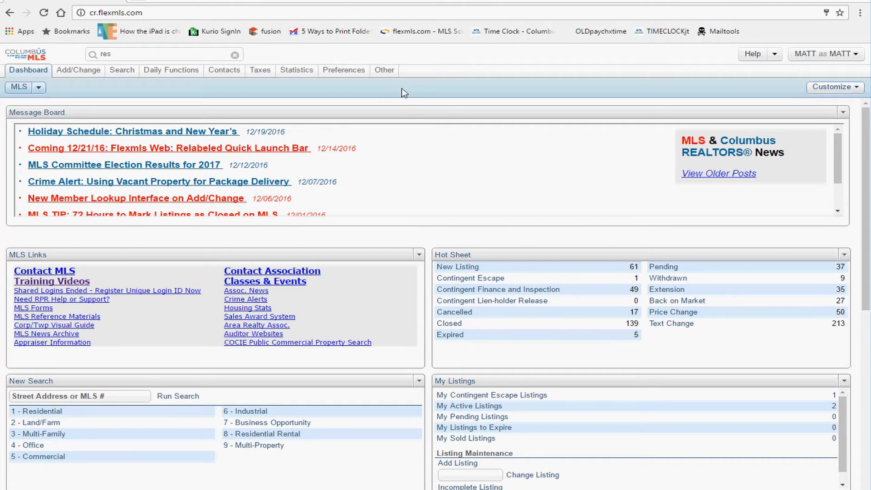
left_click(28, 68)
left_click_drag(188, 112, 266, 121)
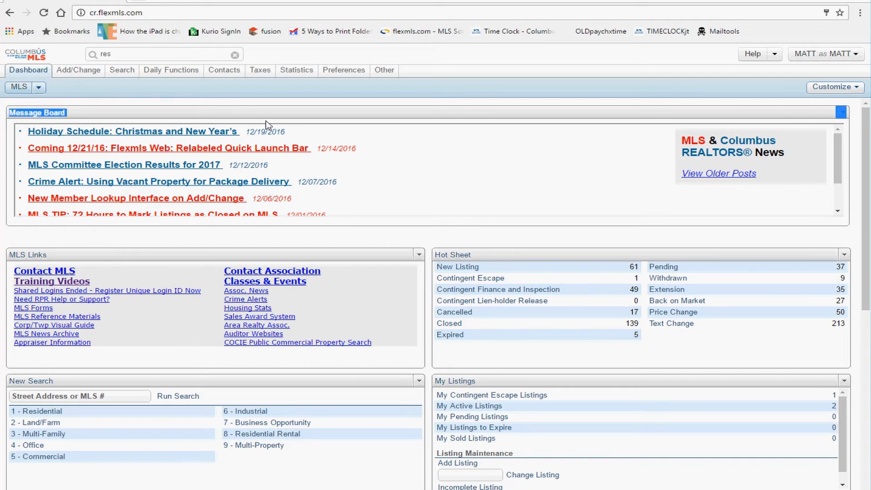
left_click(249, 112)
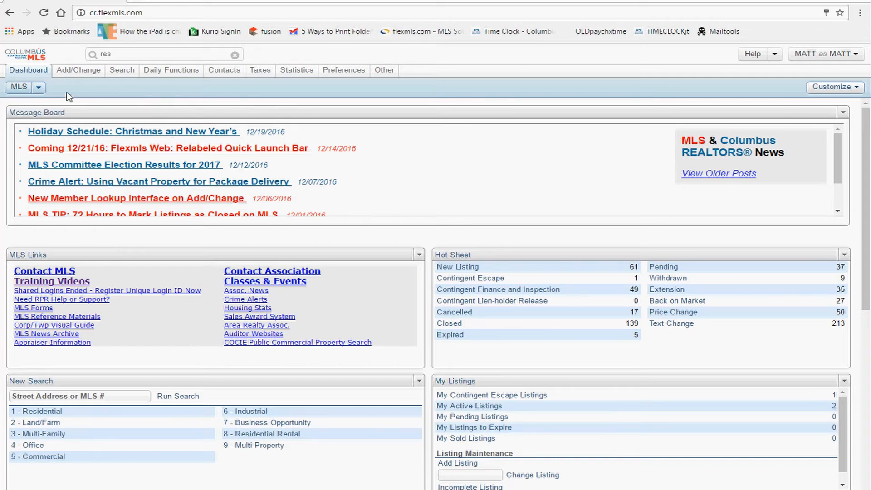
Step: Switch to the USE ME USE ME dashboard from the saved dashboards list
left_click(39, 87)
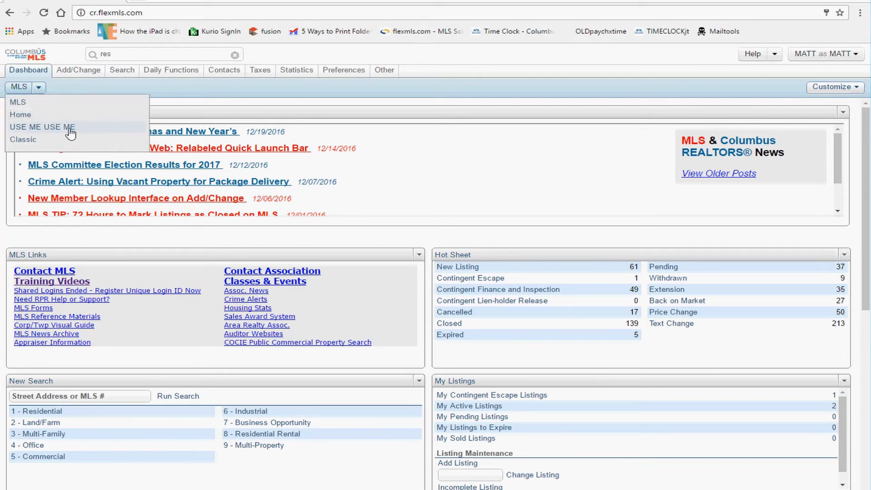
left_click(46, 127)
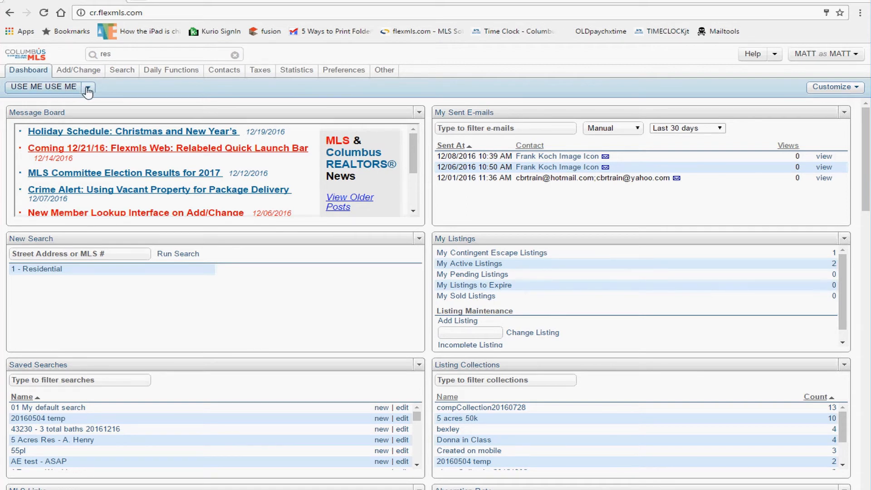
Step: Move the Message Board panel to the top-right slot and back to top-left
mouse_move(101, 110)
left_mouse_down()
mouse_move(142, 118)
mouse_move(88, 116)
mouse_move(117, 117)
left_mouse_up()
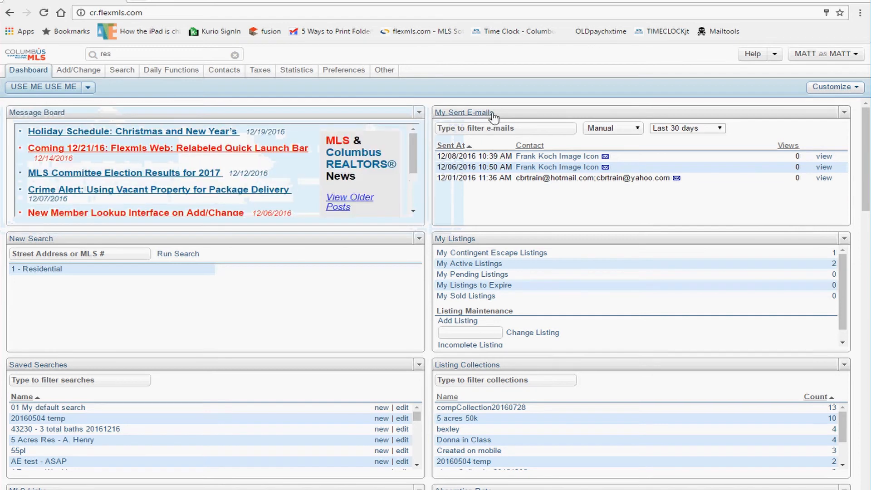
mouse_move(494, 117)
left_mouse_down()
mouse_move(445, 156)
mouse_move(441, 130)
mouse_move(486, 119)
left_mouse_up()
left_click_drag(219, 113, 685, 136)
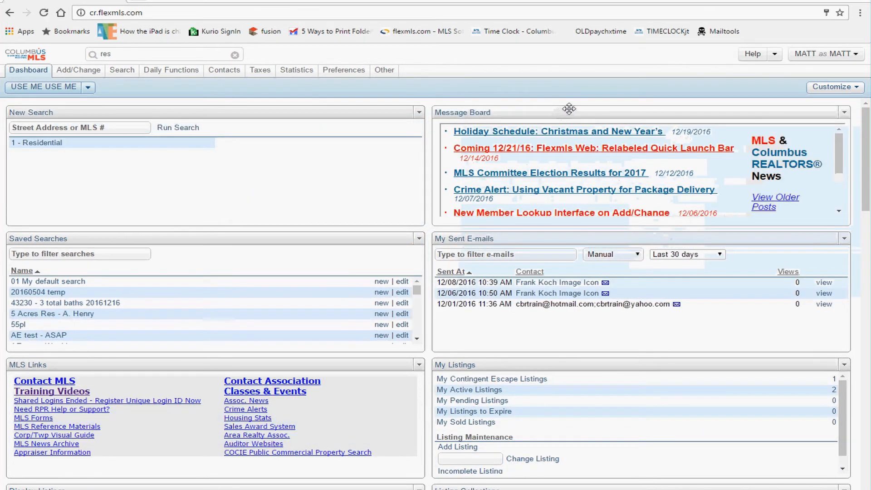
left_click_drag(570, 109, 165, 116)
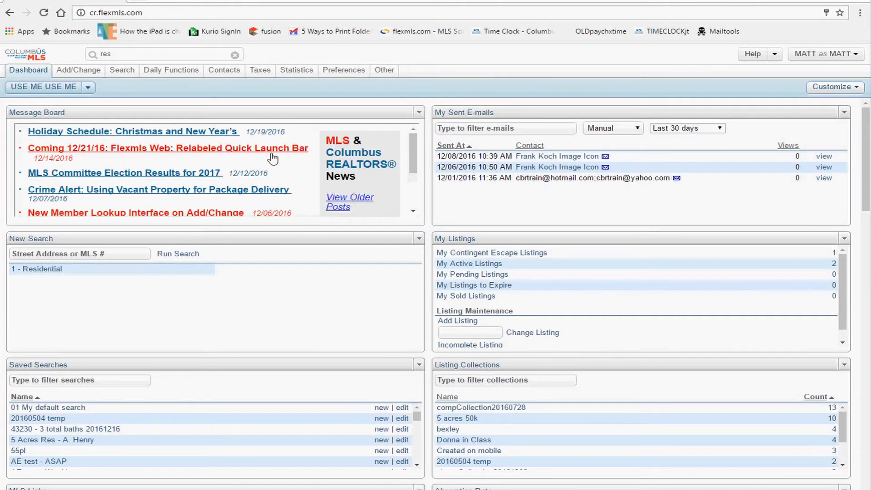
Step: Select Message Board post titles such as MLS Committee Election Results and Relabeled Quick Launch Bar
left_click_drag(301, 200, 53, 137)
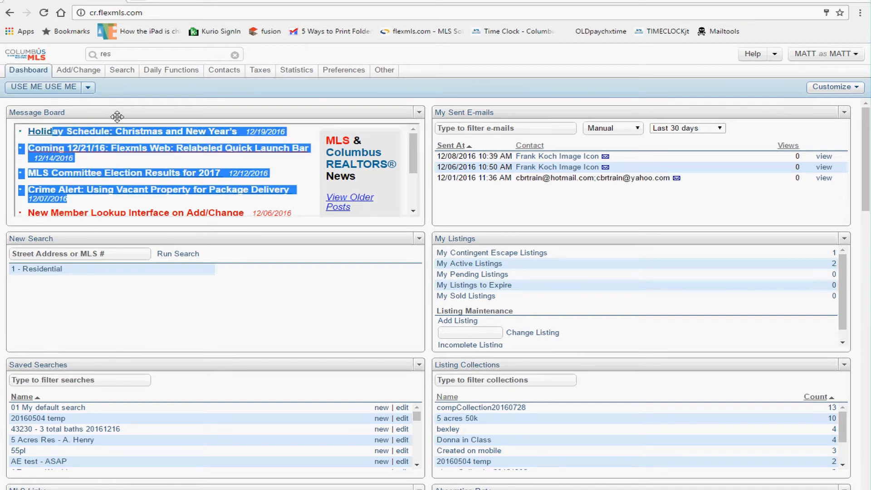
left_click(305, 139)
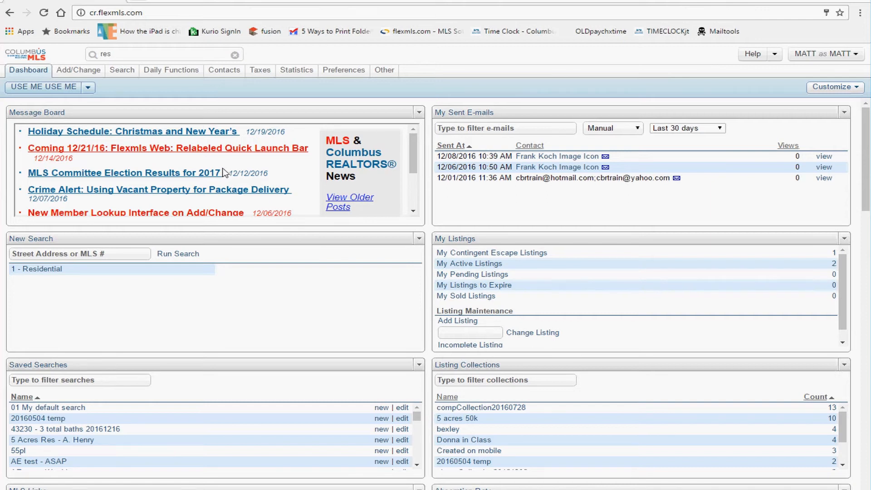
left_click_drag(277, 178, 34, 169)
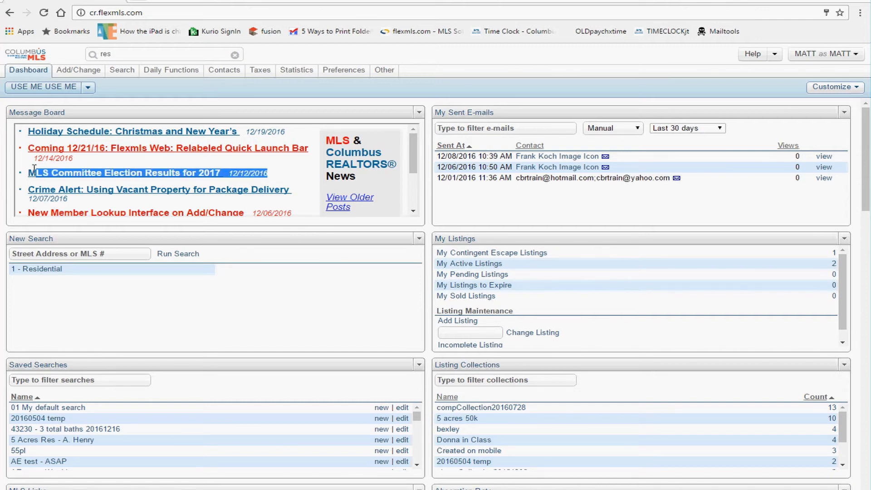
left_click_drag(168, 161, 43, 149)
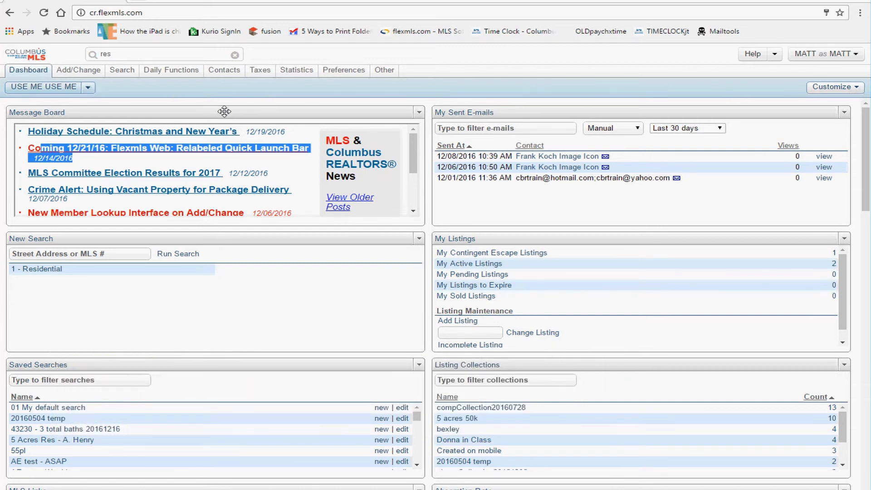
Step: Drag the MLS Links panel up to sit directly below the Message Board
mouse_move(224, 111)
left_mouse_down()
mouse_move(216, 116)
mouse_move(233, 113)
left_mouse_up()
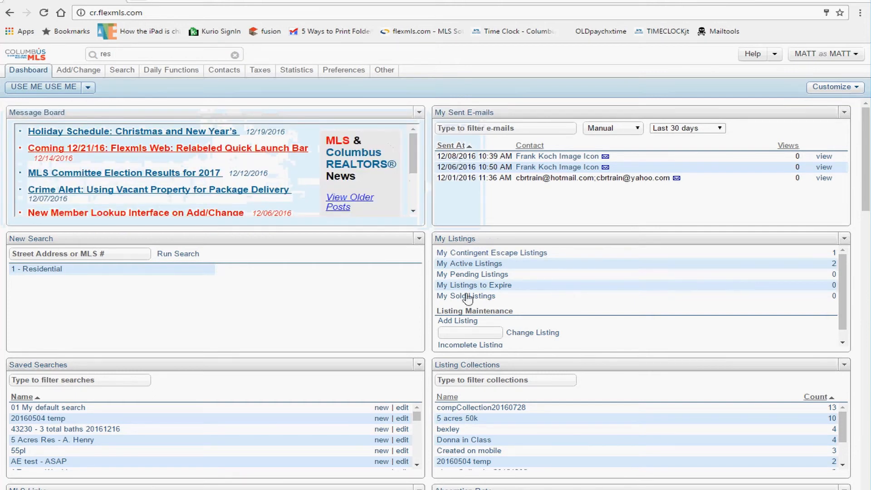
scroll(411, 345, "down", 1)
scroll(438, 318, "down", 1)
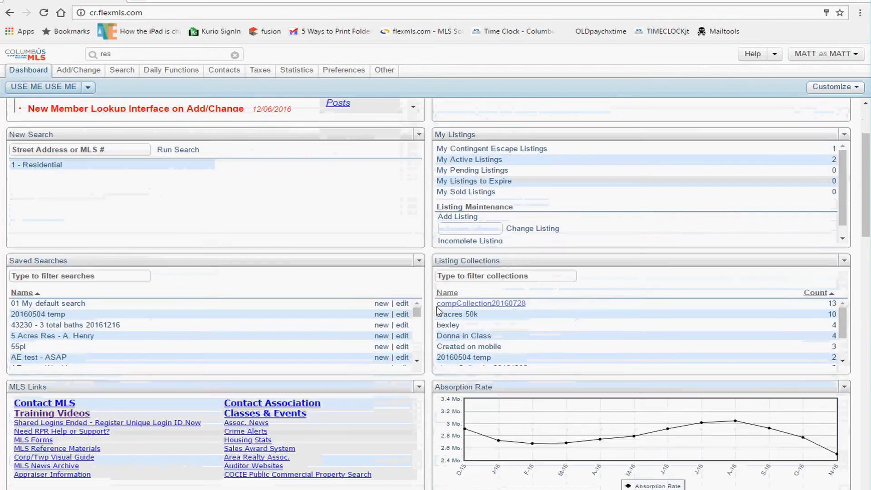
scroll(47, 352, "down", 2)
scroll(57, 375, "down", 1)
scroll(56, 375, "down", 2)
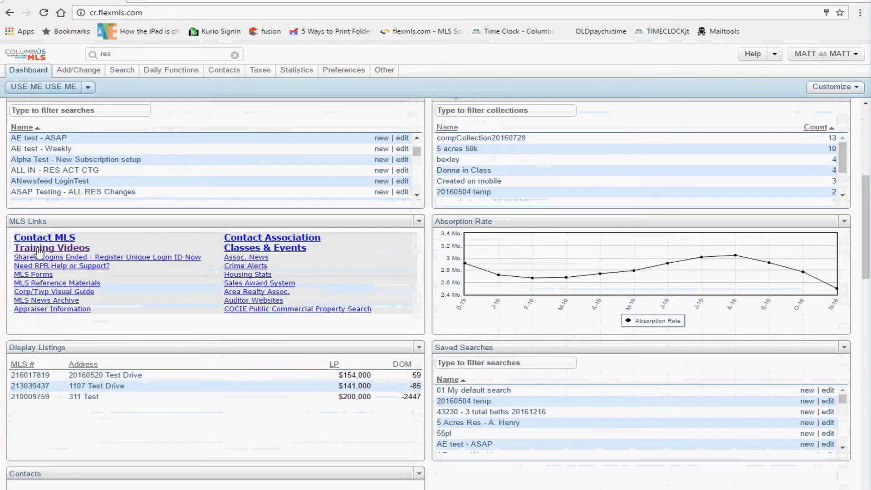
scroll(104, 250, "up", 1)
scroll(104, 249, "up", 3)
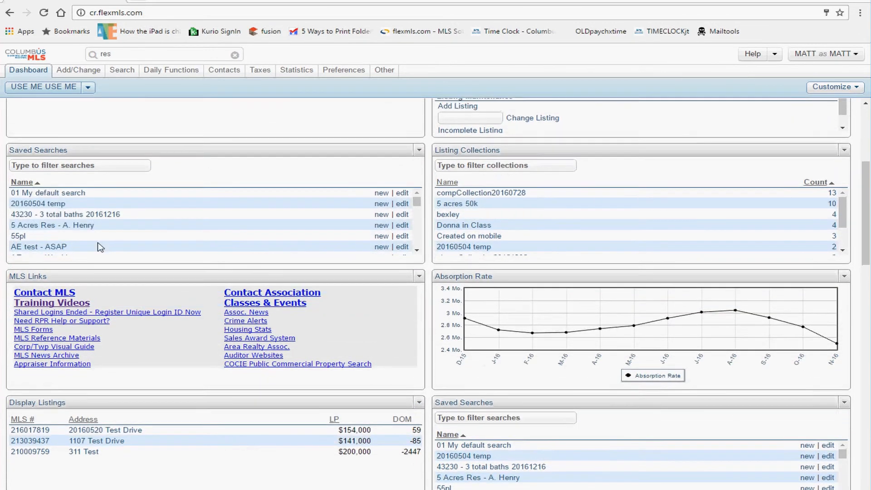
scroll(113, 317, "up", 2)
mouse_move(120, 362)
left_click_drag(121, 363, 118, 147)
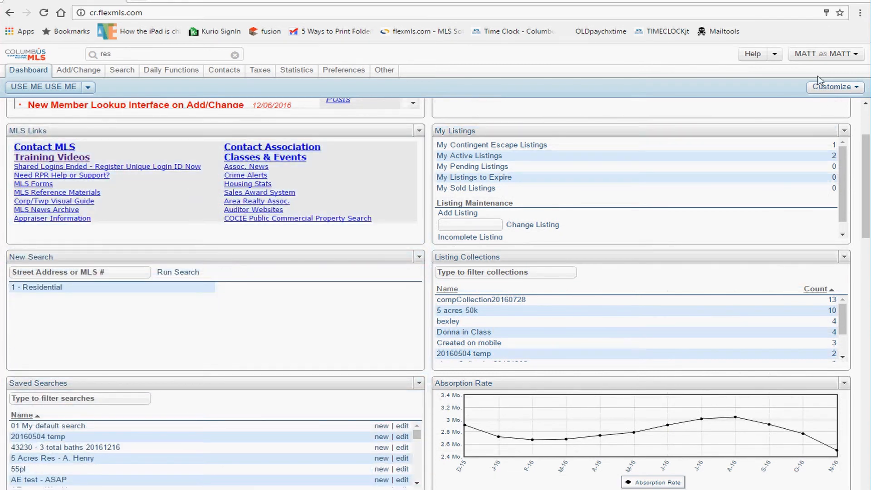
Step: Toggle between the saved dashboards list and the Customize menu
left_click(829, 91)
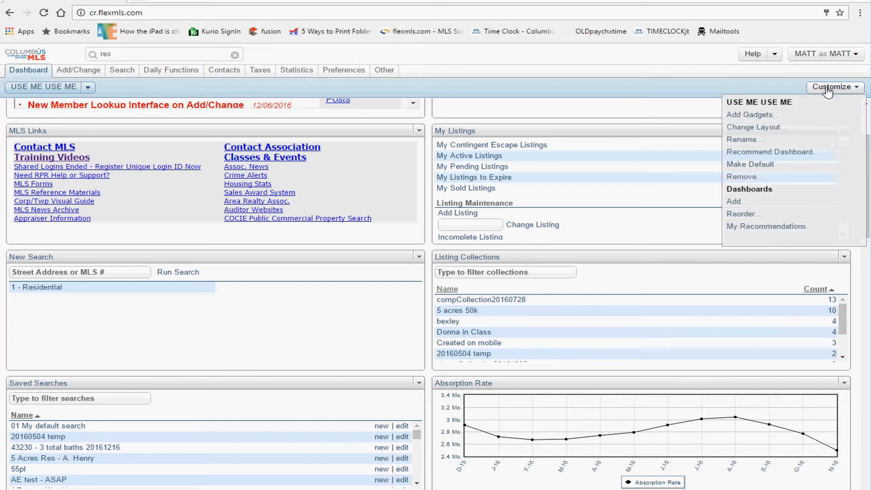
left_click(90, 88)
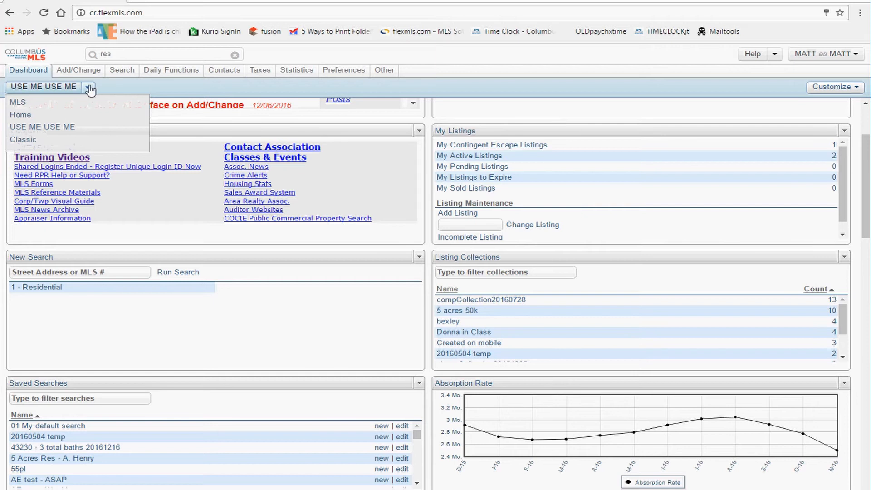
left_click(89, 87)
left_click(838, 89)
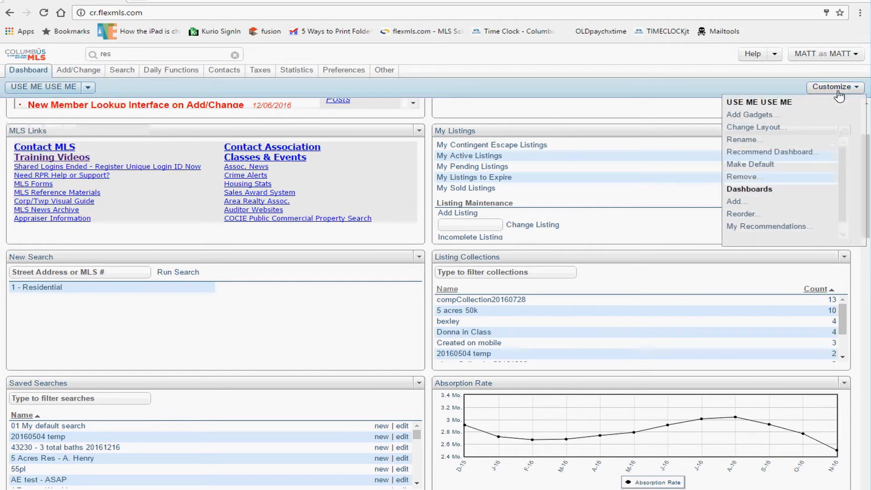
left_click(838, 89)
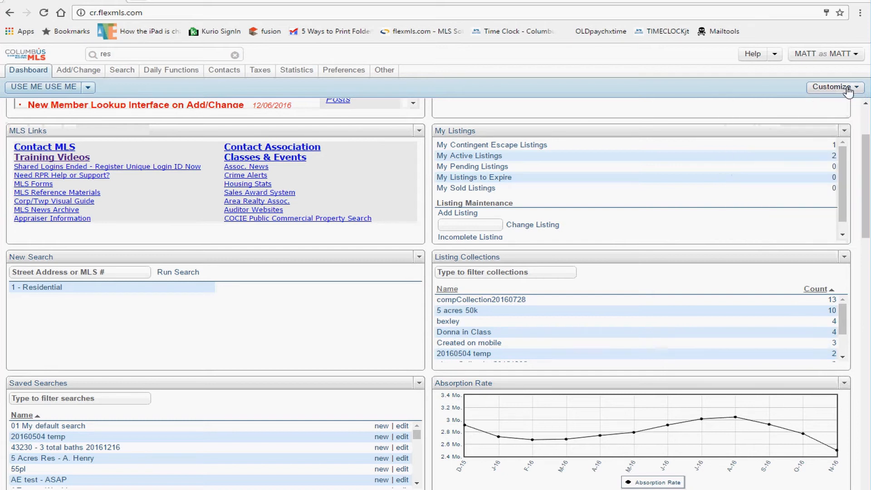
left_click(838, 89)
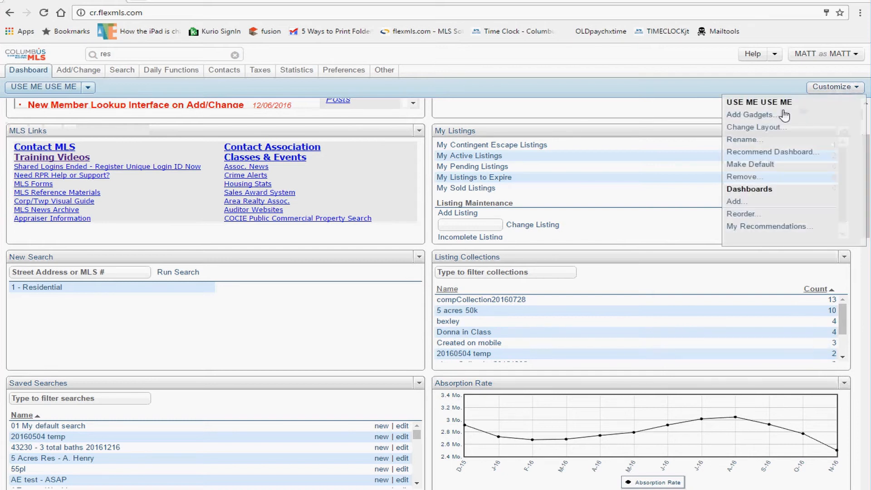
Step: Preview the Change Layout choices, cancel without changes, and reopen the Customize menu
left_click(753, 127)
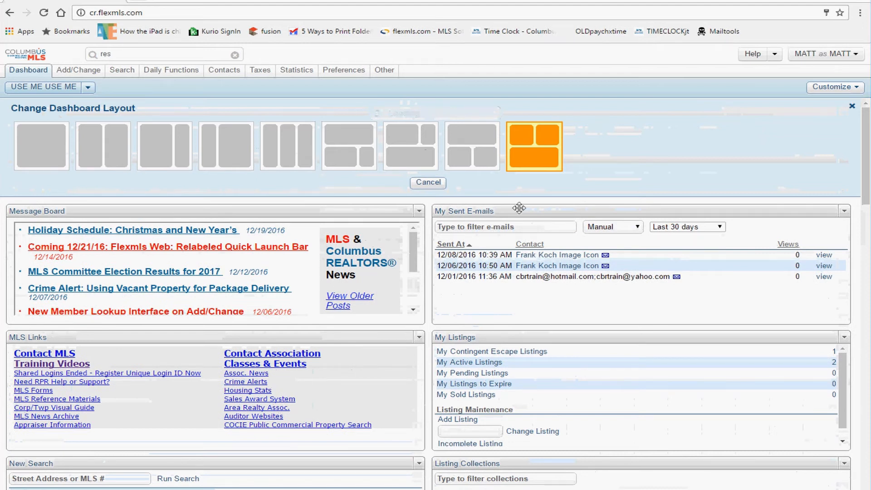
left_click(536, 173)
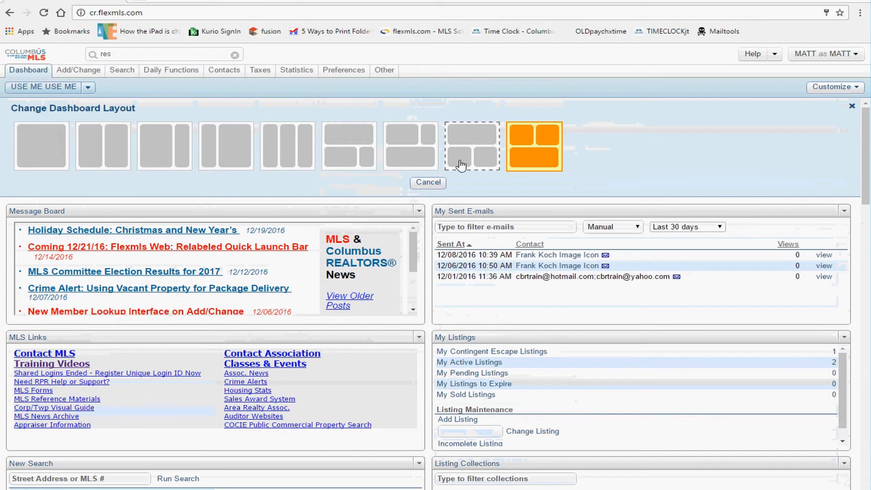
left_click(428, 183)
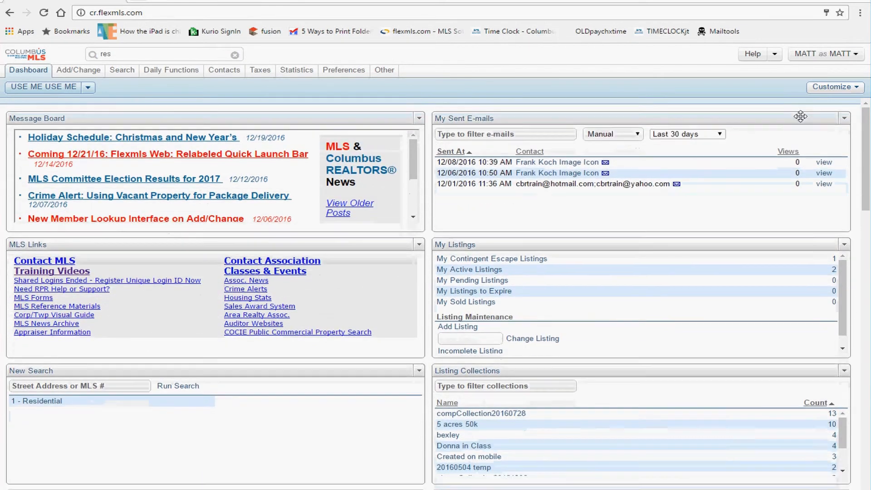
left_click(839, 90)
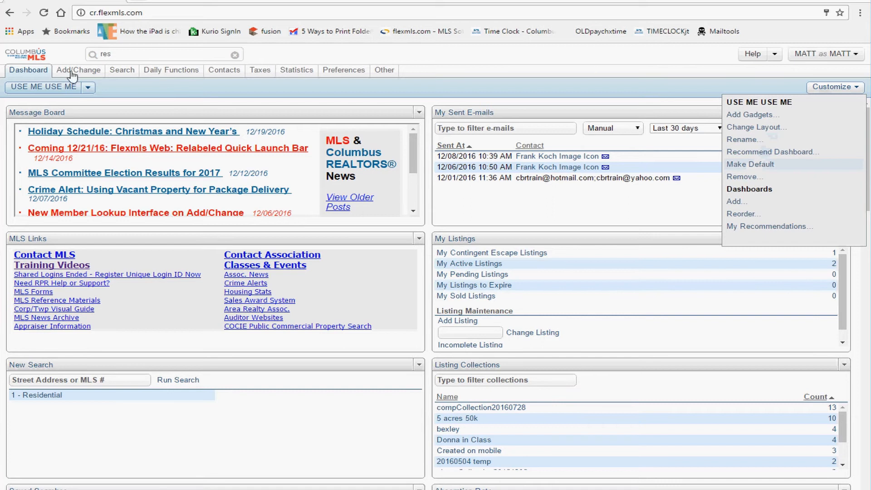
Step: Go home via the Columbus MLS logo, reselect USE ME USE ME, and close Customize
left_click(41, 55)
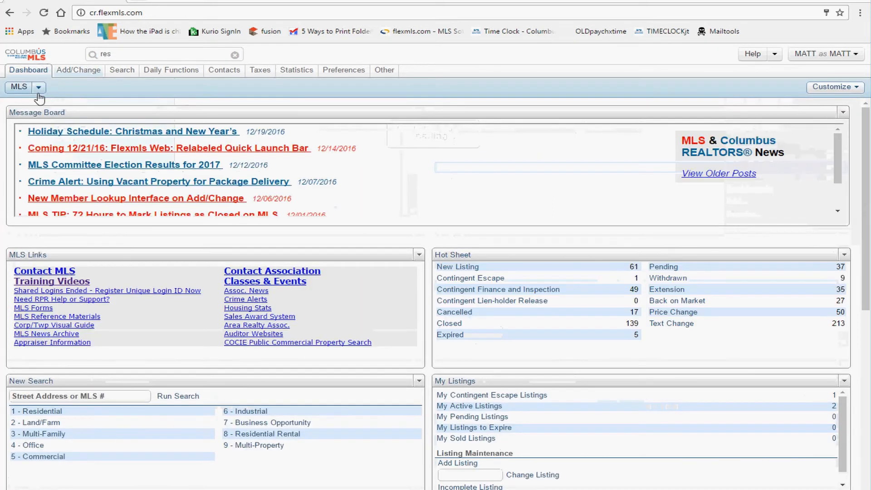
left_click(39, 87)
left_click(53, 125)
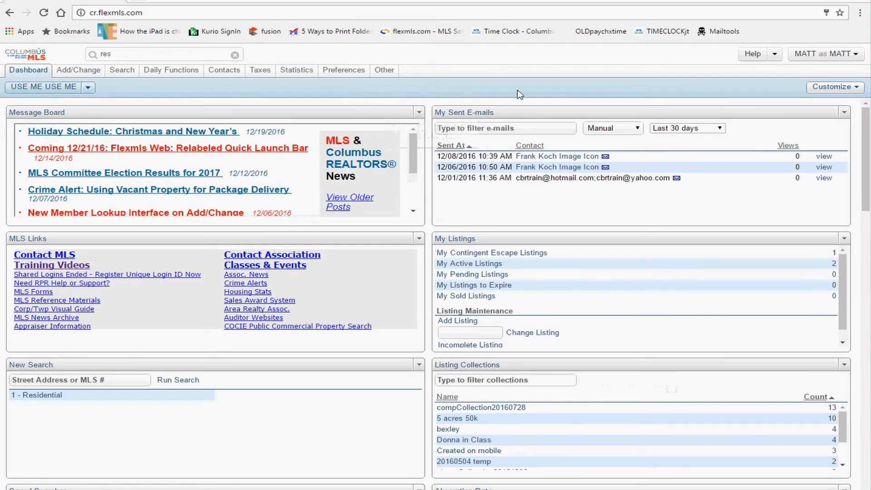
left_click(853, 88)
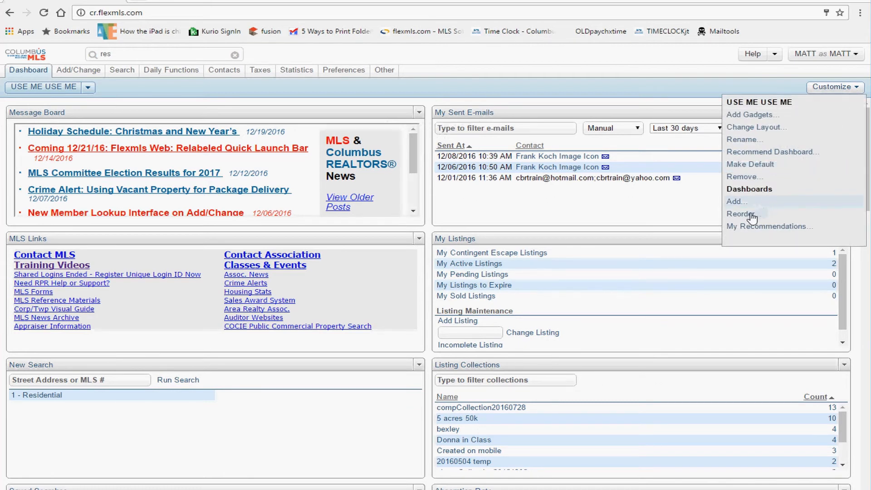
left_click(832, 86)
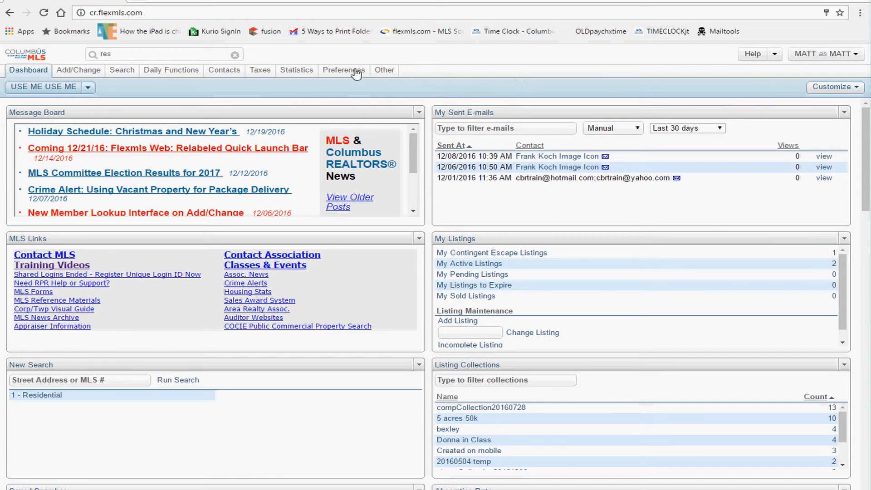
Step: Go to Preferences > My Profile and open Quick Profile Maintenance
mouse_move(358, 74)
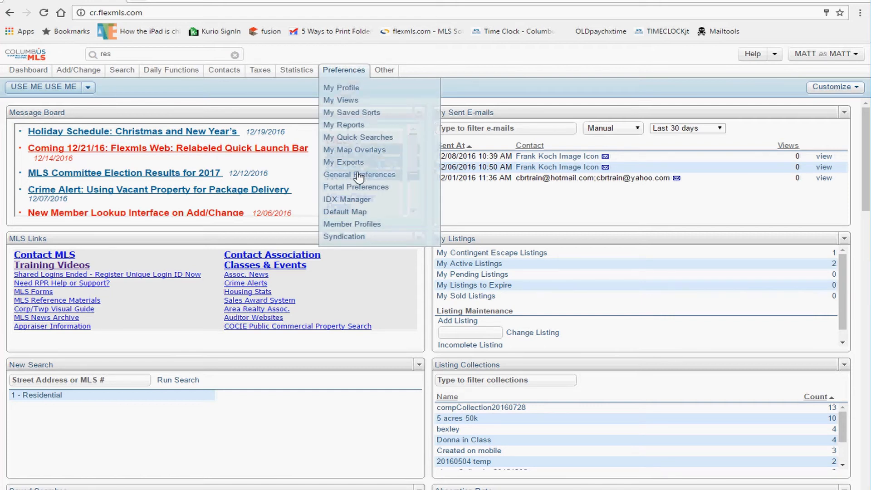
left_click(350, 91)
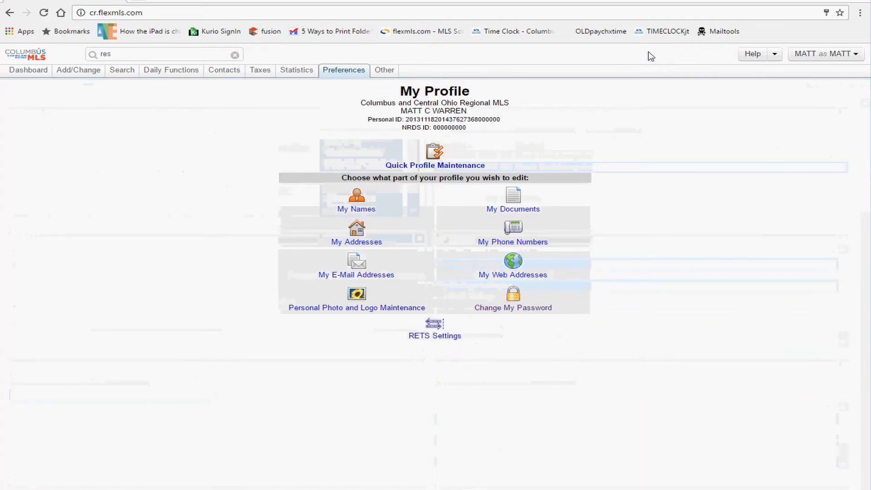
left_click(352, 71)
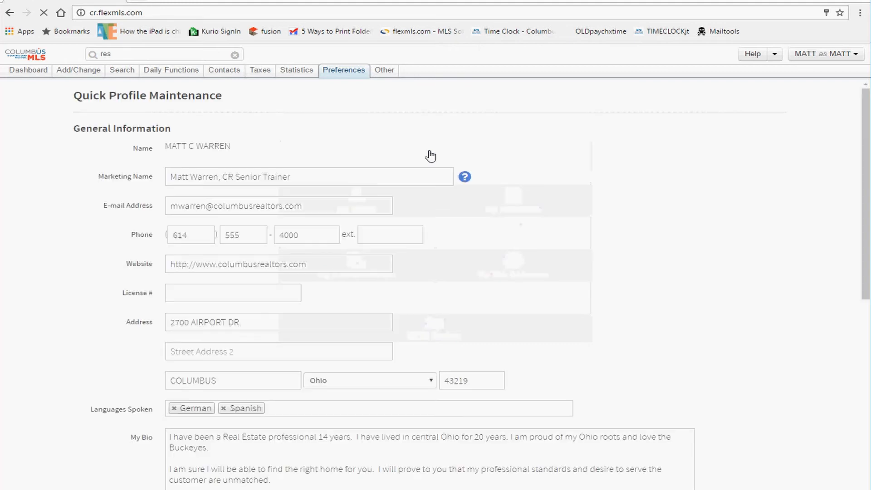
left_click_drag(303, 177, 146, 181)
left_click_drag(248, 144, 158, 147)
left_click_drag(294, 174, 185, 164)
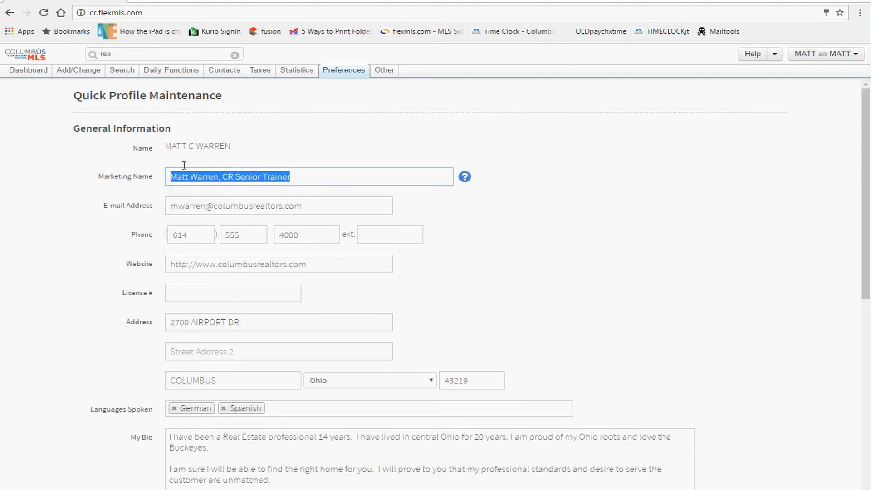
left_click(198, 178)
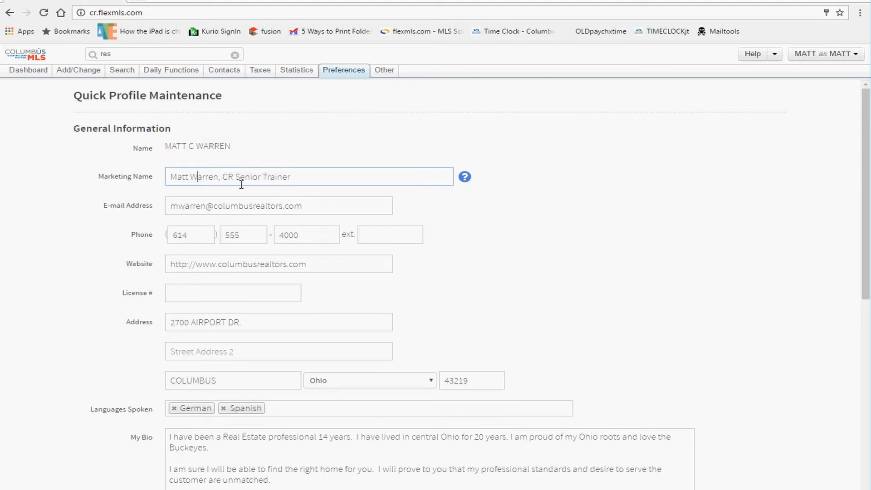
left_click_drag(317, 209, 155, 213)
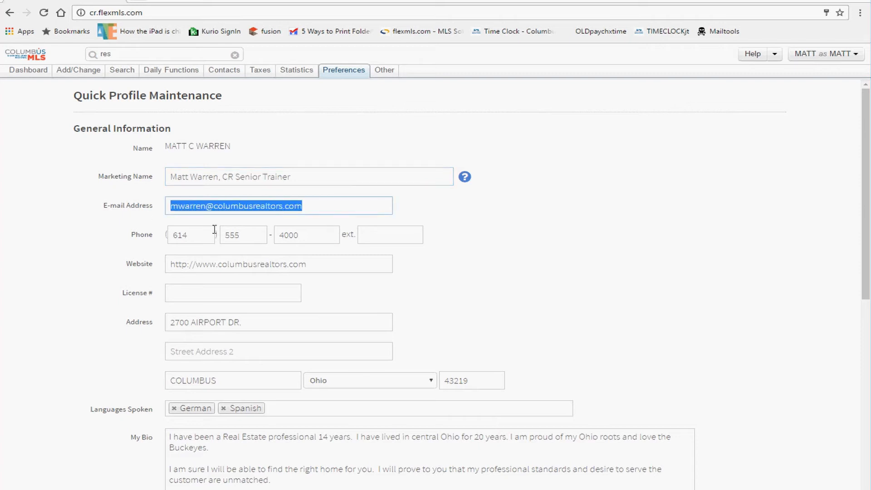
left_click_drag(210, 234, 169, 235)
left_click_drag(247, 237, 222, 235)
left_click_drag(295, 231, 278, 232)
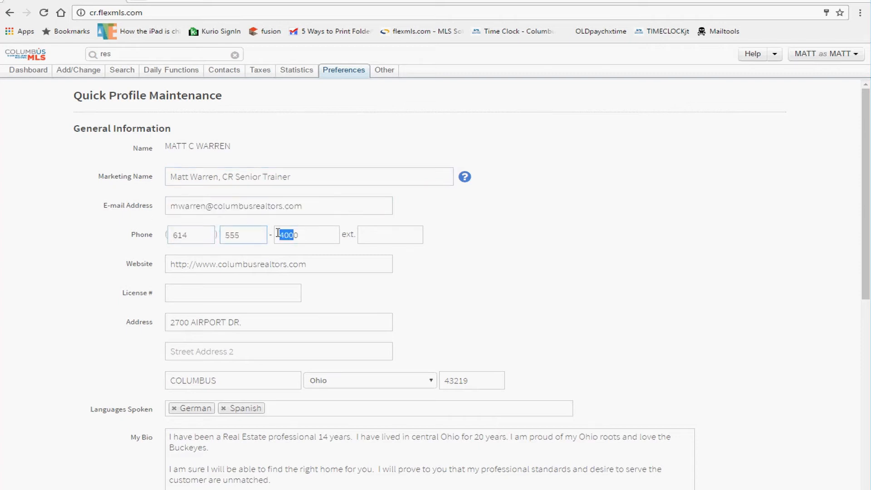
left_click_drag(308, 267, 118, 293)
left_click(179, 289)
left_click(160, 293)
left_click_drag(160, 265, 114, 268)
left_click_drag(201, 234, 105, 235)
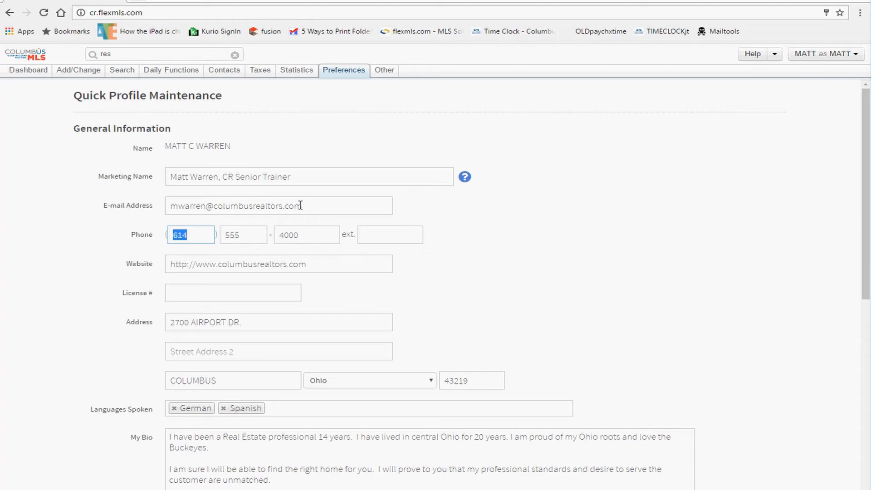
left_click_drag(300, 205, 137, 207)
left_click_drag(205, 207, 160, 211)
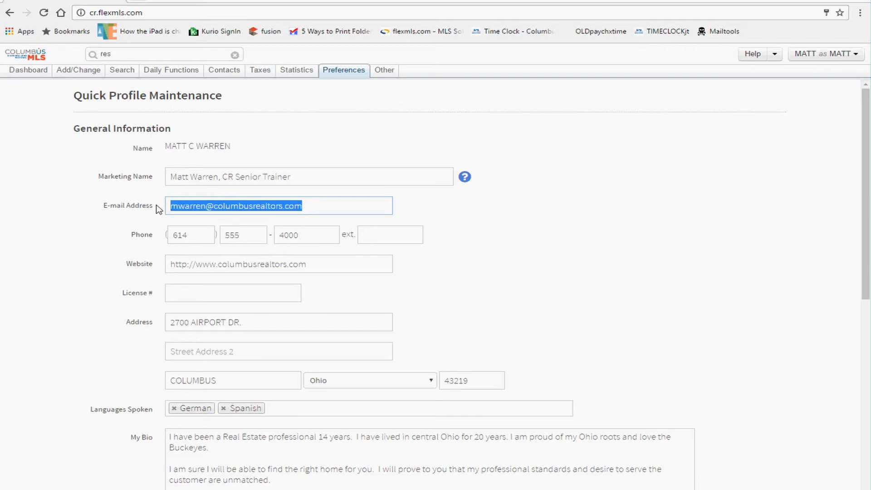
left_click(127, 302)
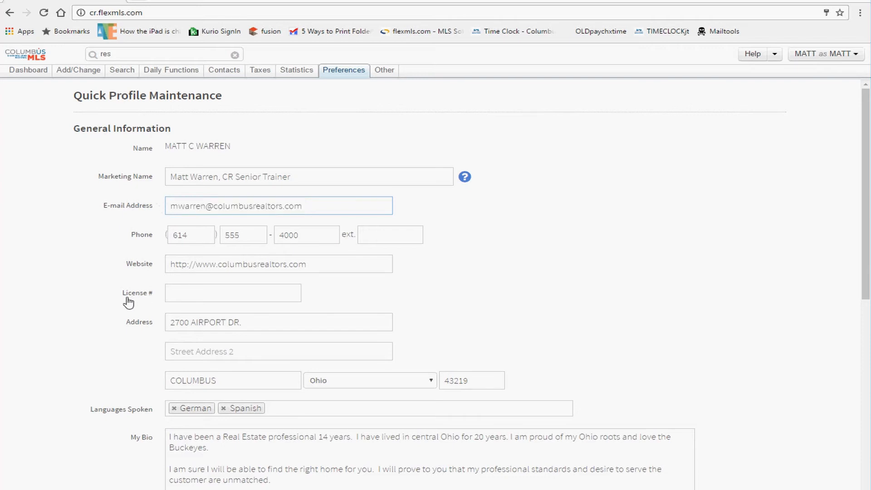
scroll(127, 300, "down", 2)
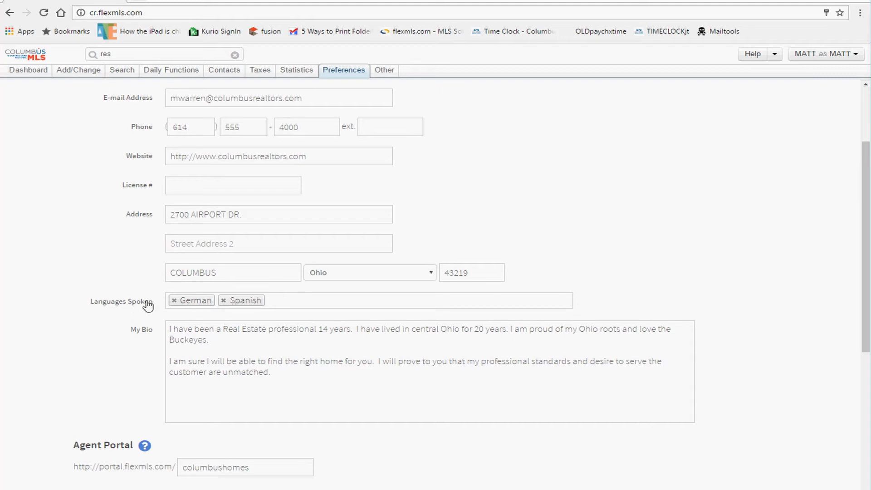
left_click(288, 305)
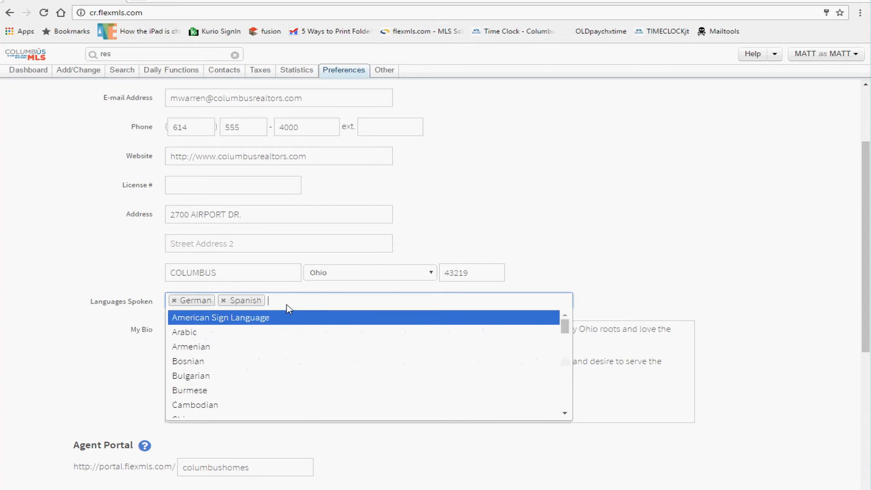
left_click(289, 304)
left_click(290, 304)
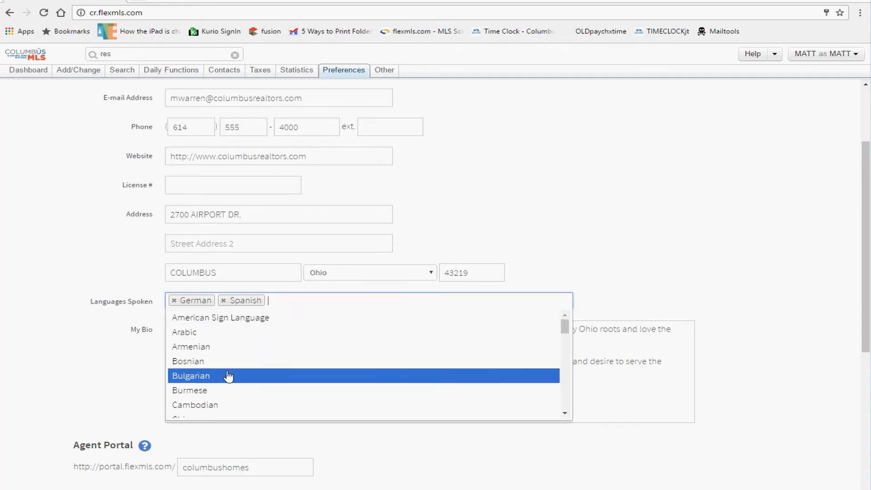
left_click(229, 376)
left_click(332, 300)
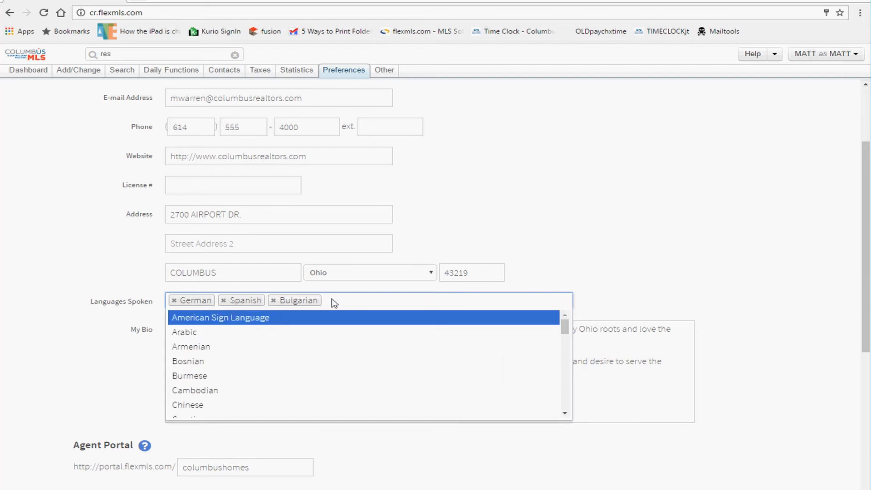
left_click(257, 407)
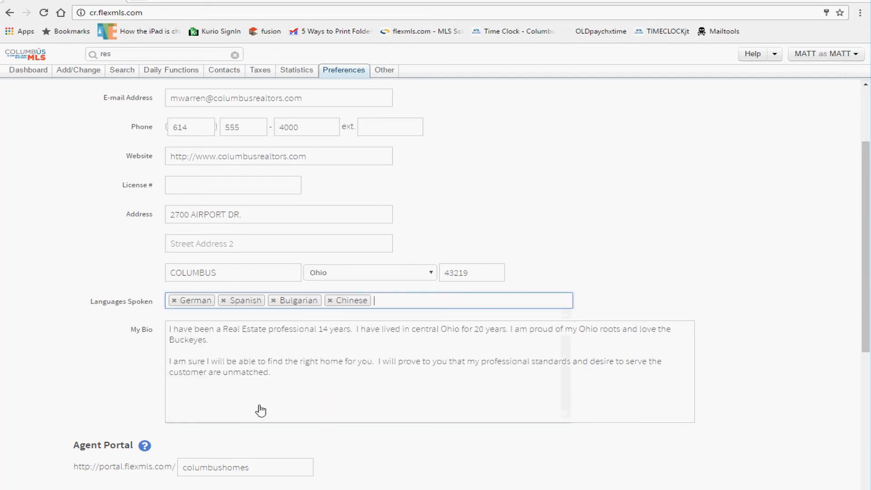
left_click(330, 300)
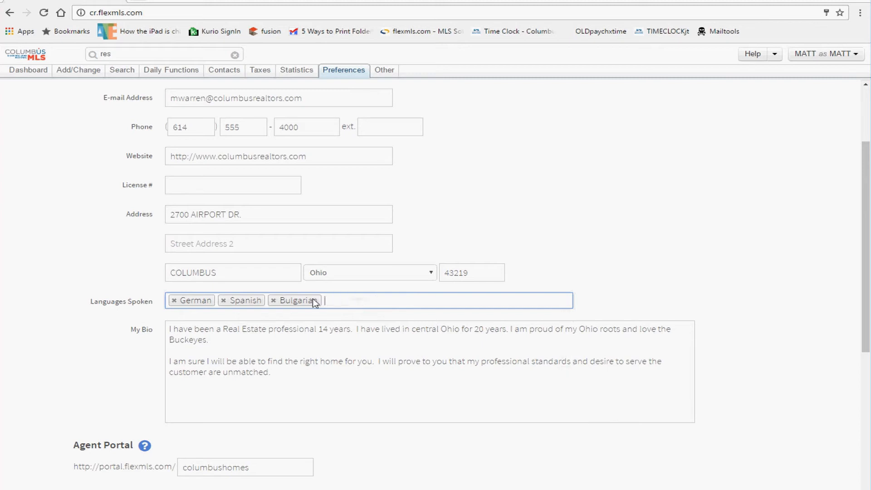
left_click(274, 301)
left_click(468, 305)
left_click(466, 306)
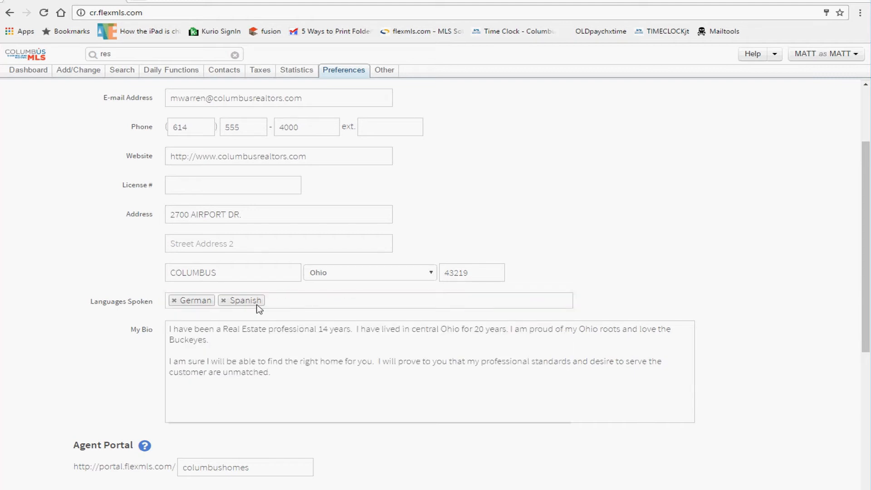
left_click(206, 347)
left_click_drag(287, 375, 155, 331)
left_click(216, 343)
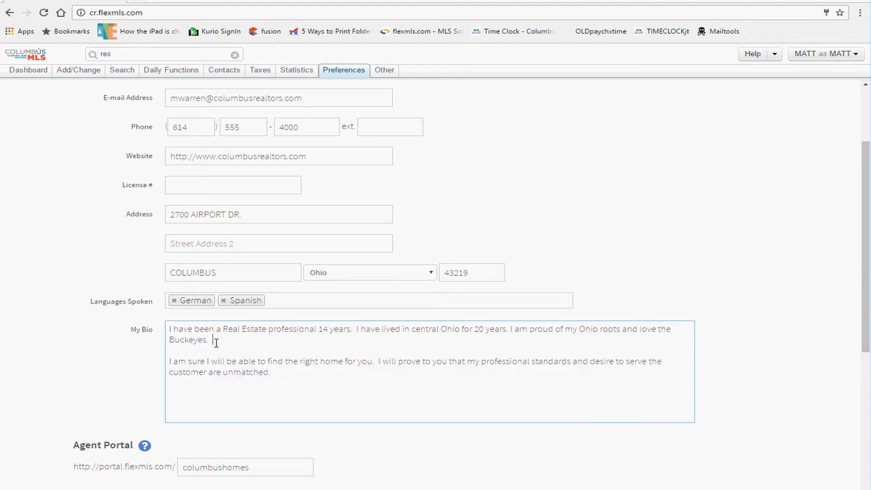
left_click_drag(200, 332, 261, 337)
left_click(330, 332)
left_click_drag(479, 343, 221, 333)
left_click(251, 350)
left_click_drag(270, 378, 172, 329)
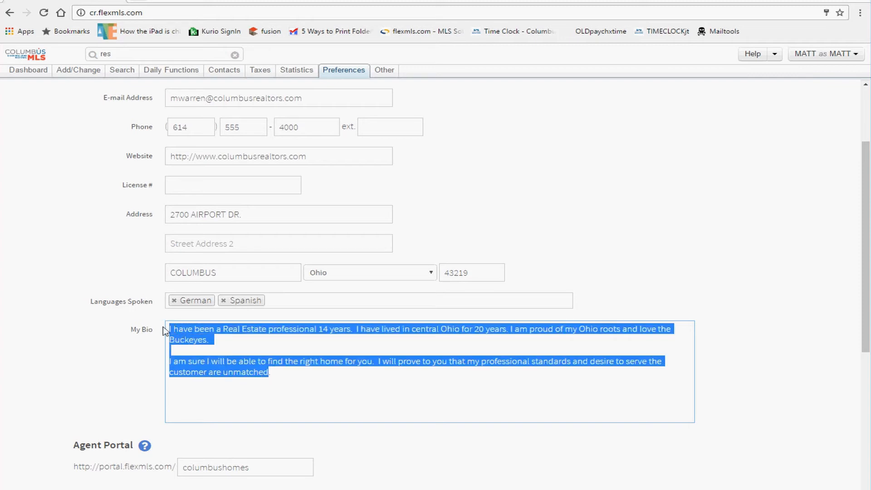
left_click(200, 349)
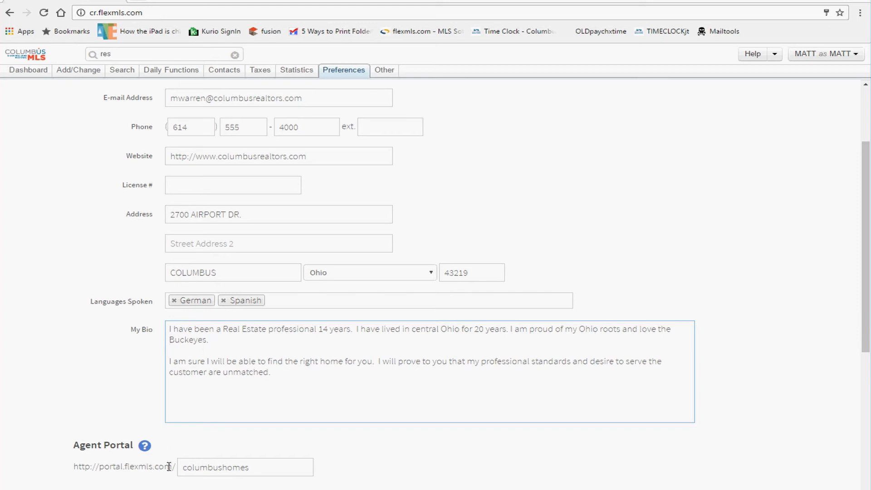
left_click_drag(247, 472, 121, 467)
left_click(117, 470)
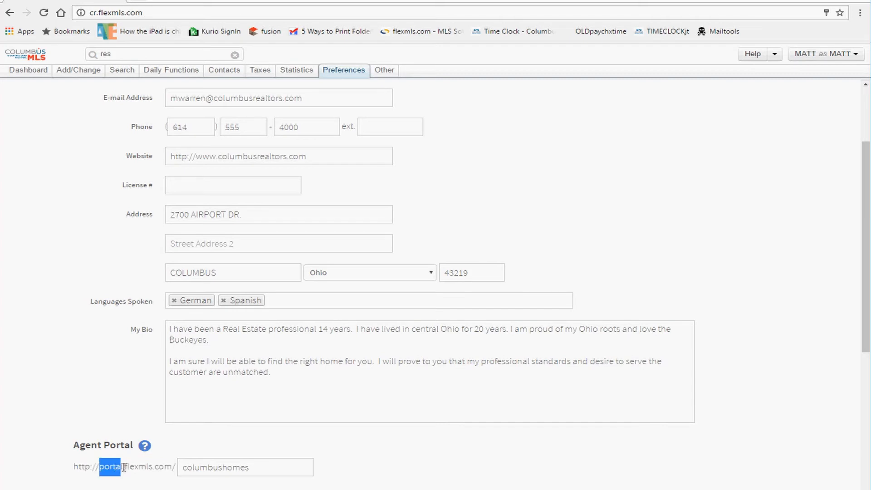
left_click(225, 471)
left_click_drag(251, 469, 96, 468)
left_click(179, 467)
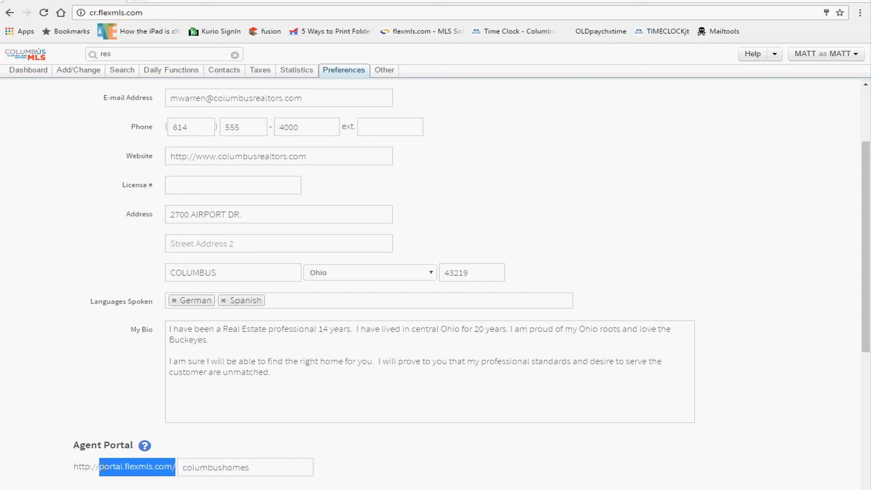
left_click(199, 467)
left_click_drag(265, 467, 170, 471)
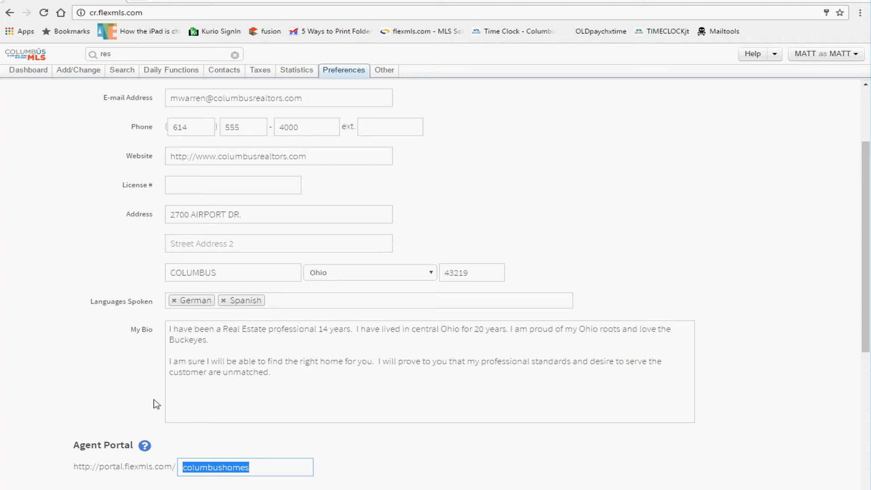
Step: Review the columbushomes agent portal entry and scroll down to Professional Designations
scroll(257, 431, "down", 1)
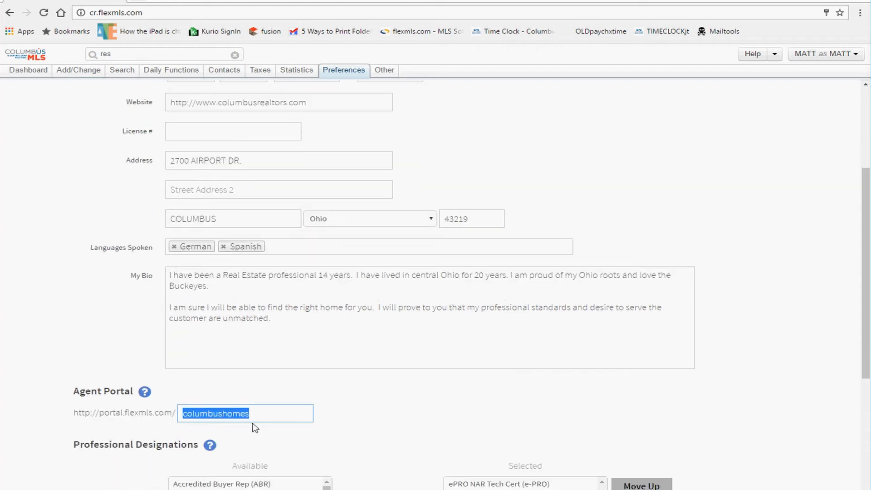
left_click_drag(257, 416, 169, 410)
left_click(354, 390)
scroll(354, 388, "down", 1)
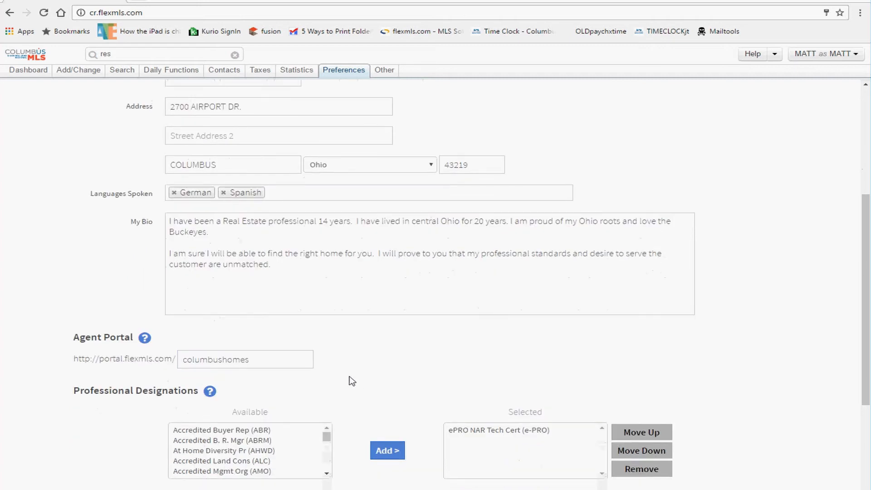
scroll(352, 381, "down", 2)
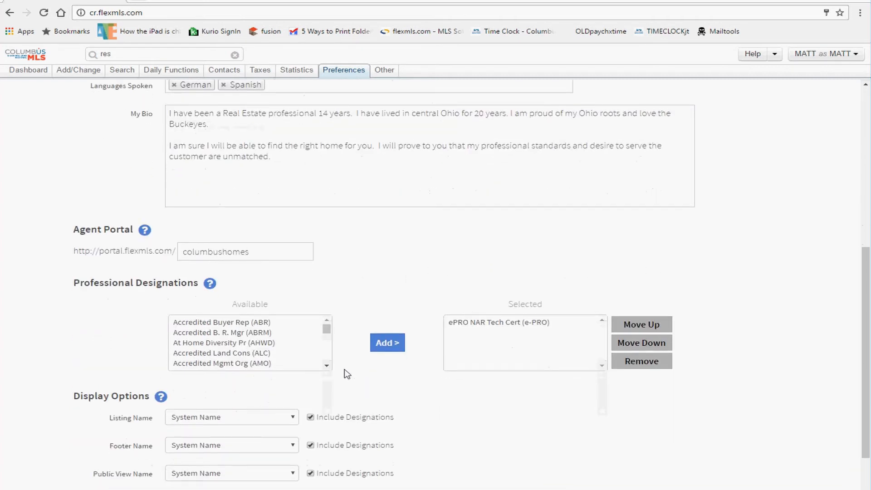
Step: Add At Home Diversity (AHWD) above e-PRO, then remove it again
left_click(231, 343)
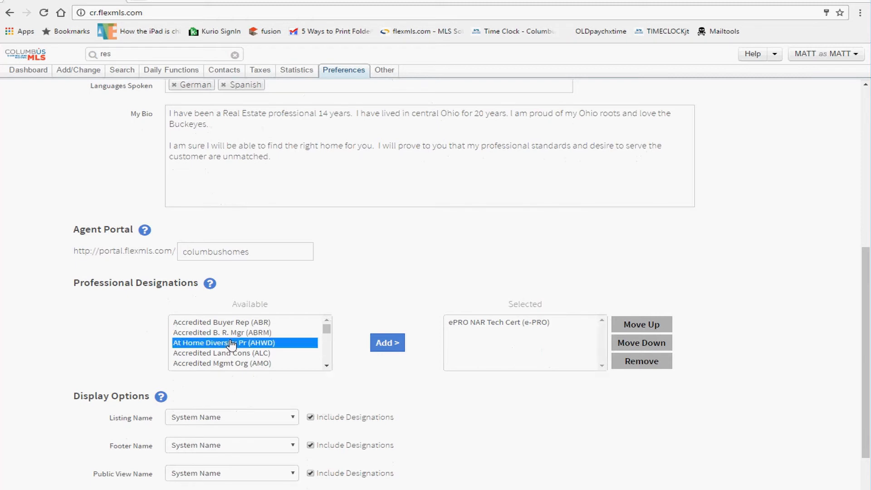
left_click(384, 345)
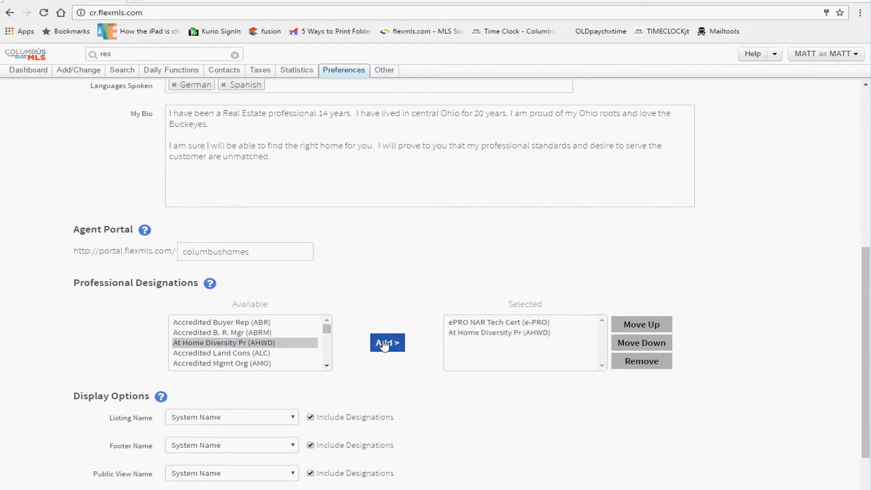
left_click(535, 335)
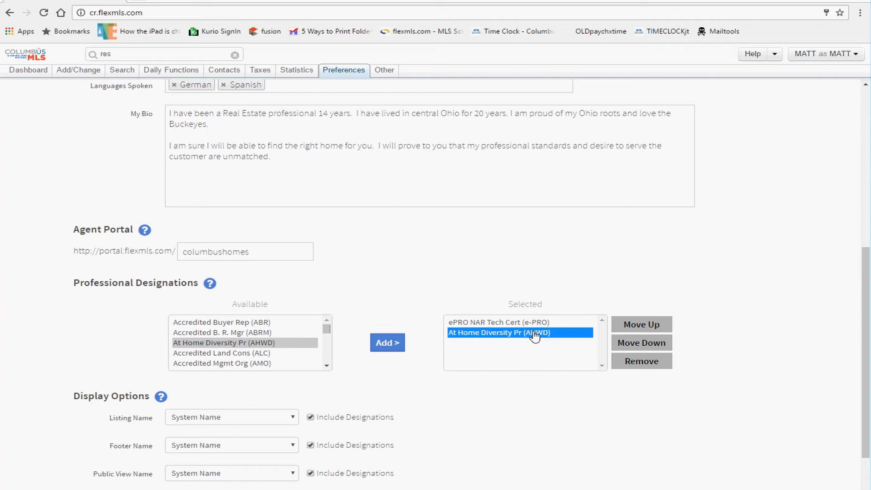
left_click(644, 325)
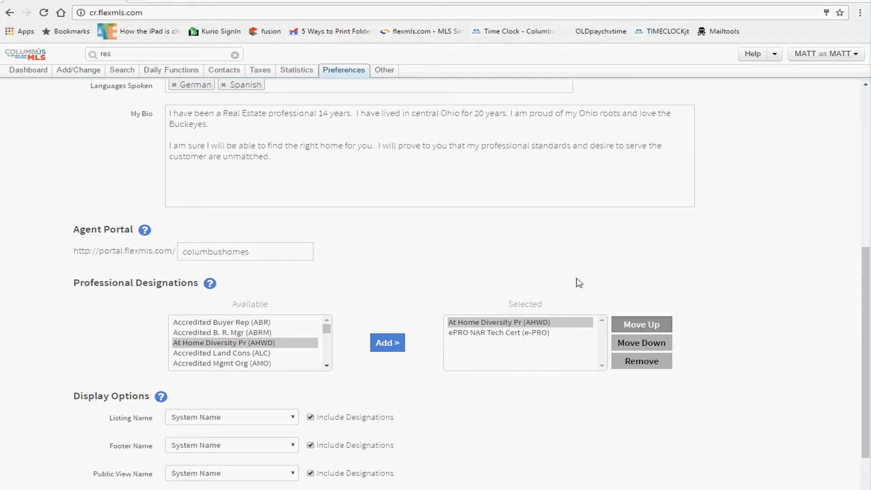
left_click(494, 323)
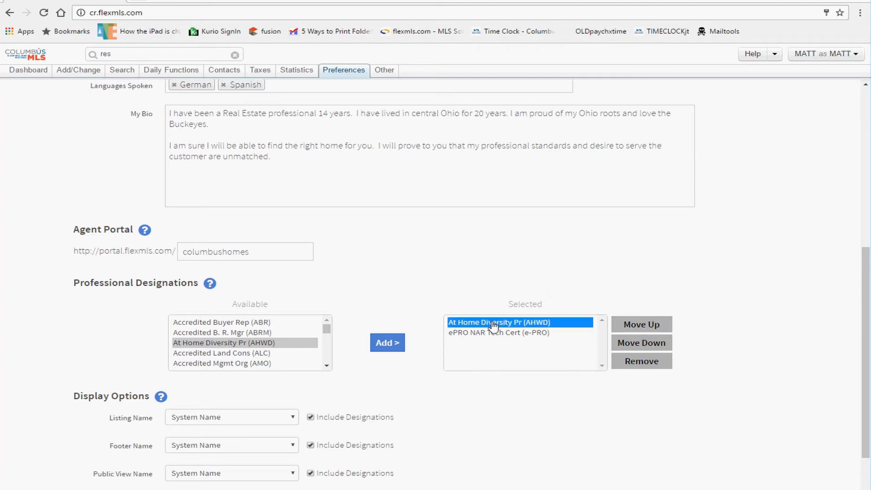
left_click(646, 368)
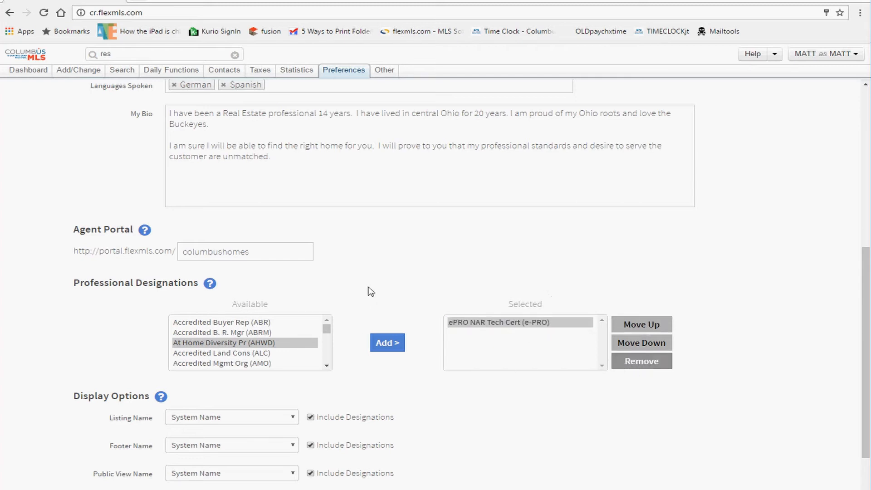
Step: Keep System Name as the listing name and scroll through the form
scroll(335, 390, "down", 1)
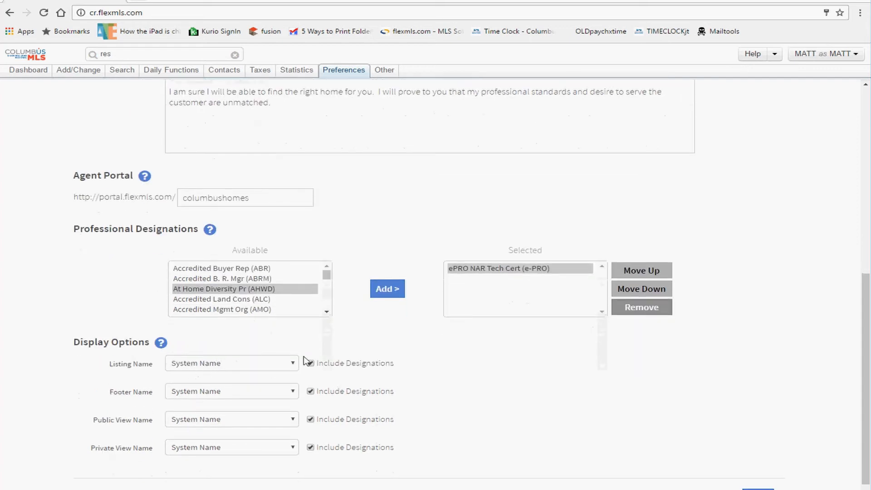
left_click(217, 370)
left_click(236, 335)
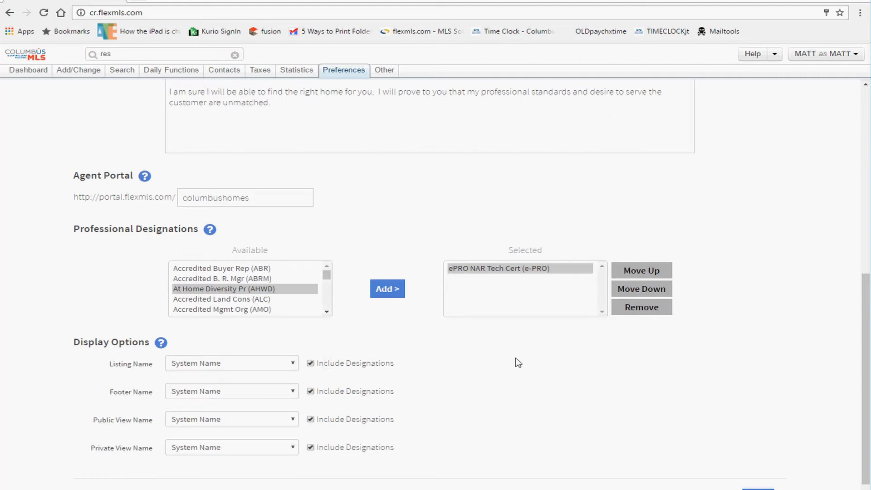
scroll(579, 400, "down", 1)
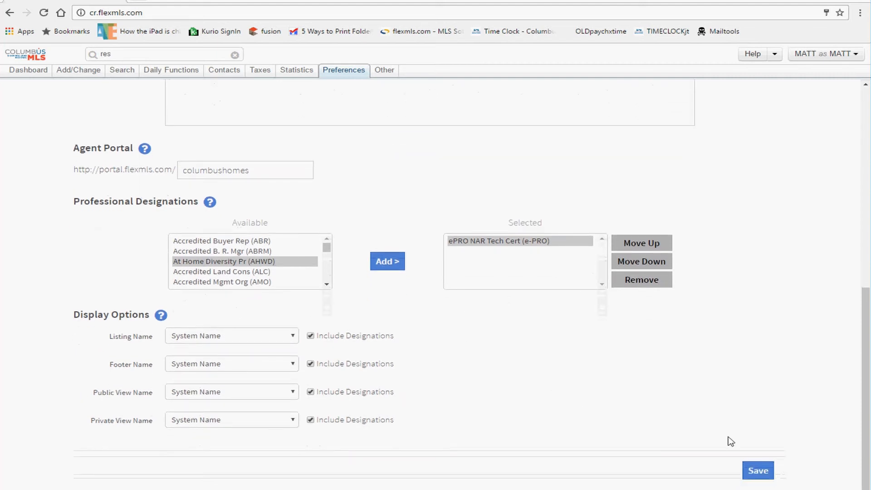
scroll(372, 278, "up", 5)
scroll(352, 273, "up", 3)
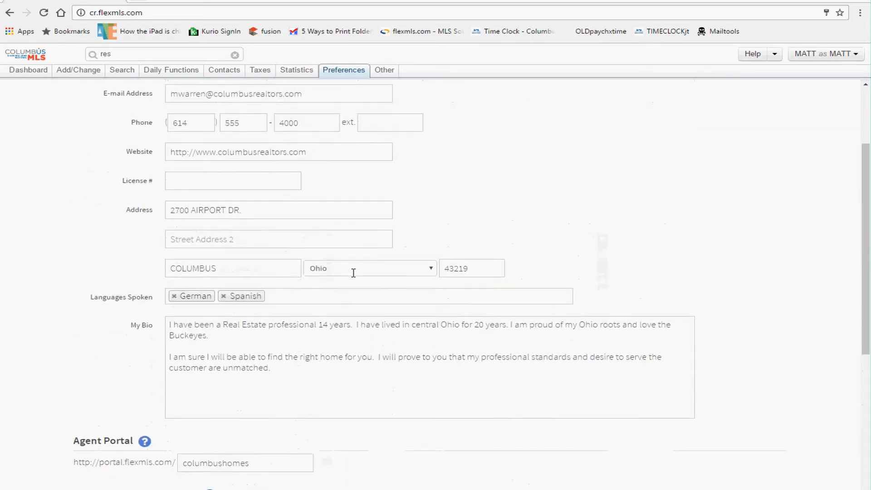
scroll(346, 220, "down", 6)
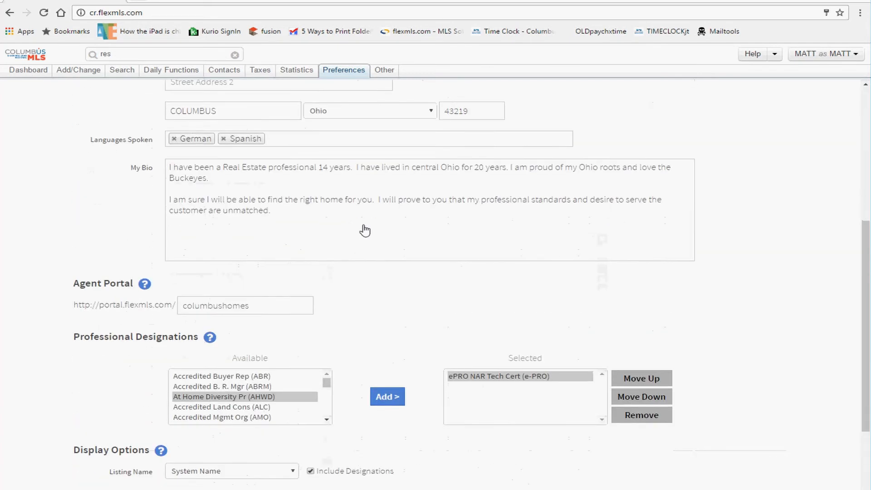
scroll(364, 230, "up", 6)
Step: Review the profile e-mail address and bio text, then save the Quick Profile
triple_click(291, 202)
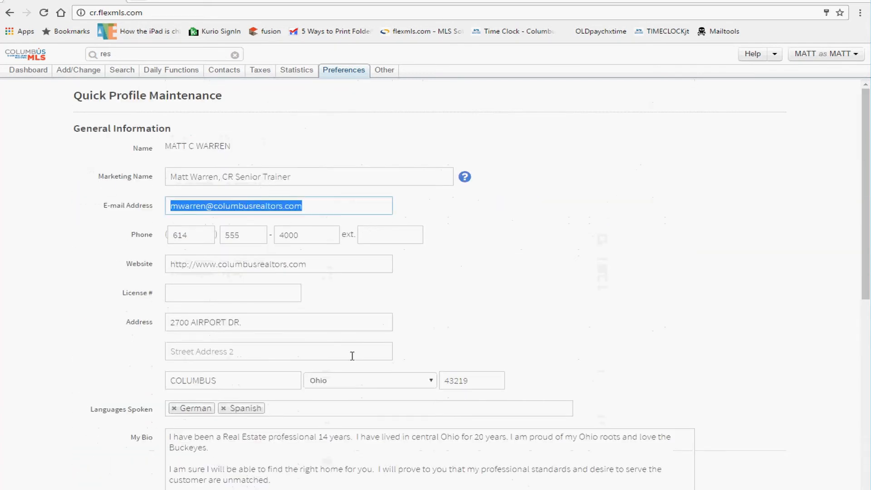
left_click_drag(299, 469, 184, 436)
left_click_drag(147, 294, 125, 293)
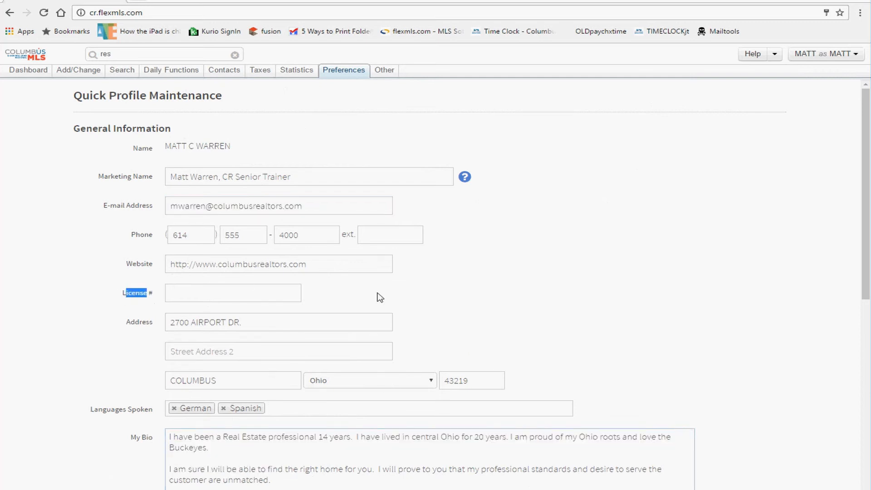
left_click(562, 298)
scroll(585, 294, "down", 6)
scroll(635, 299, "down", 3)
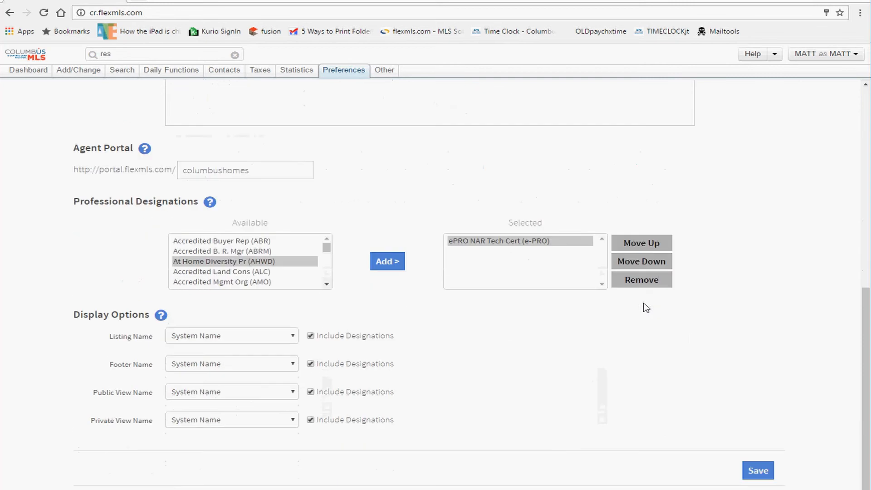
left_click(757, 472)
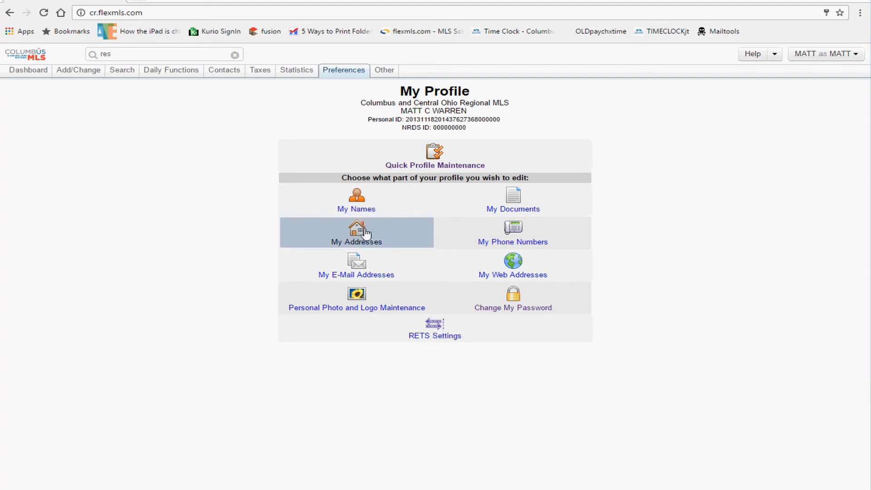
left_click(361, 276)
left_click(316, 122)
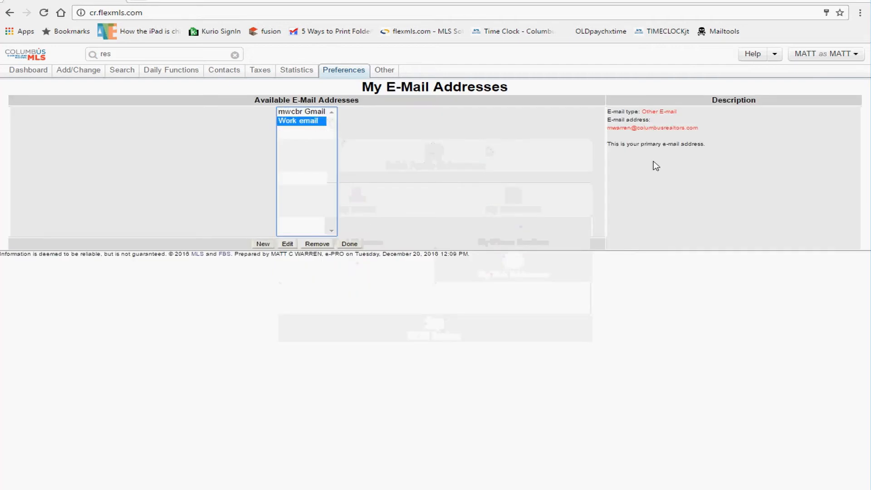
left_click_drag(694, 145, 615, 139)
left_click(610, 145)
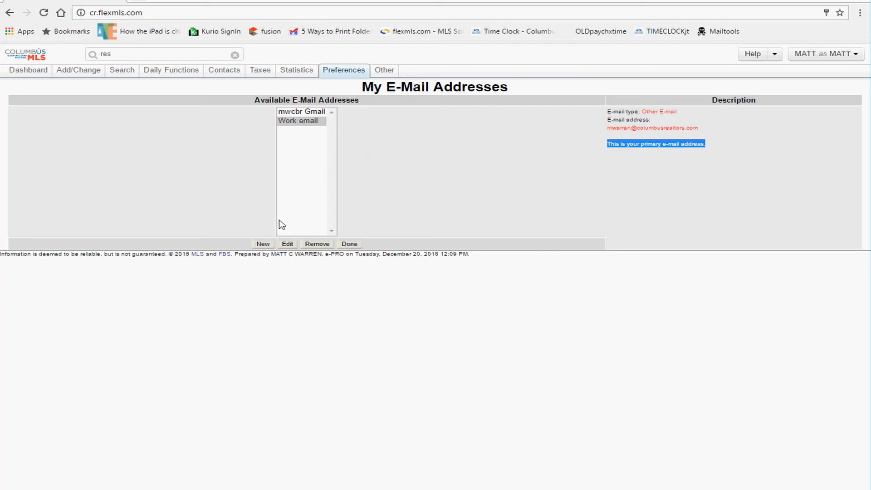
left_click(373, 204)
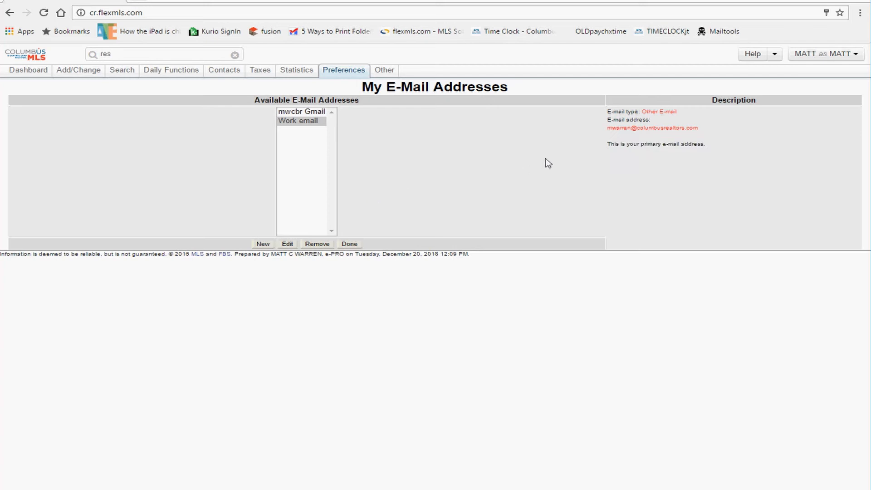
left_click(304, 123)
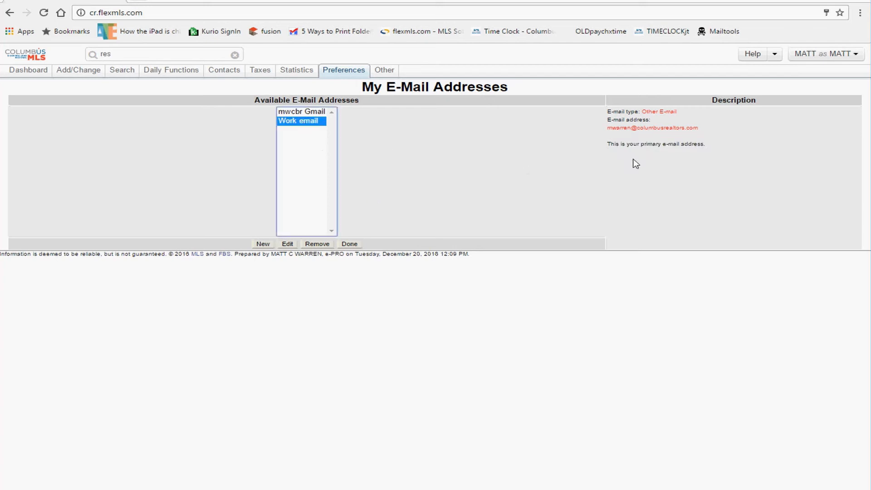
left_click_drag(678, 144, 627, 148)
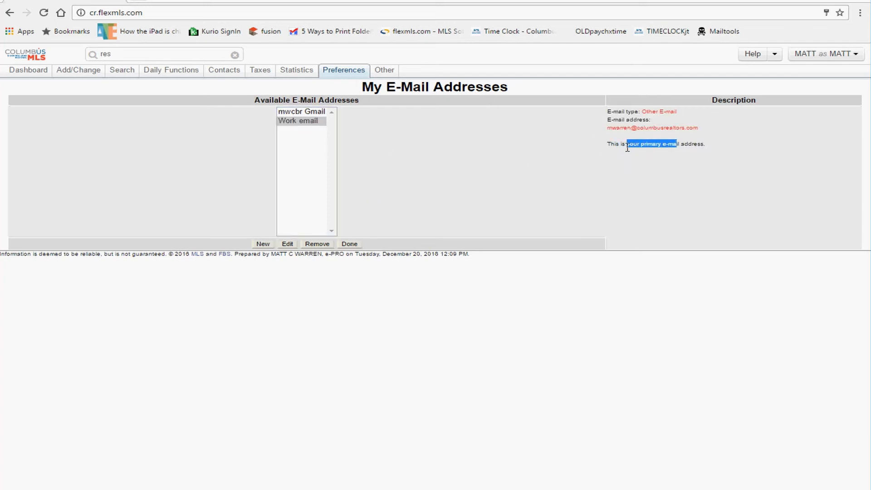
mouse_move(341, 72)
left_click(344, 91)
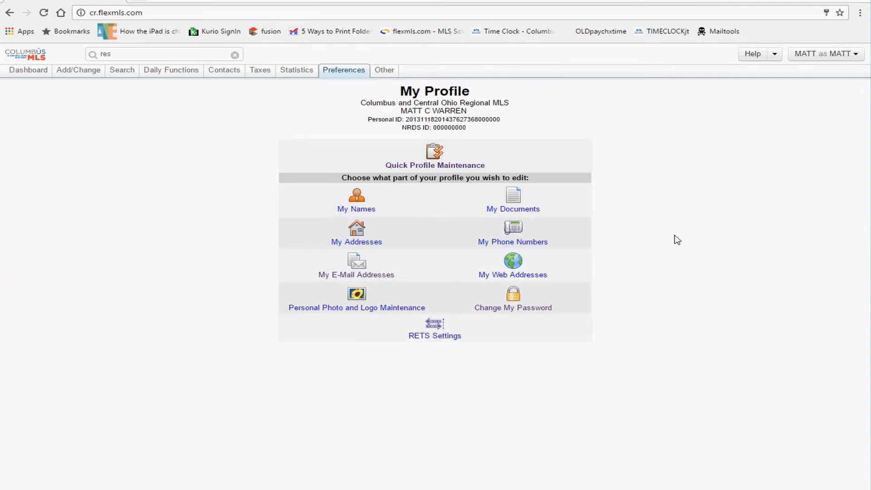
mouse_move(352, 73)
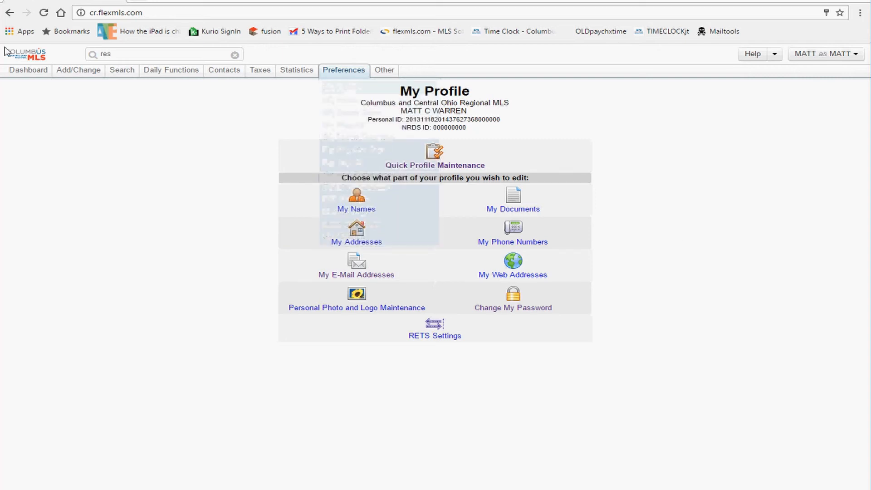
left_click(25, 55)
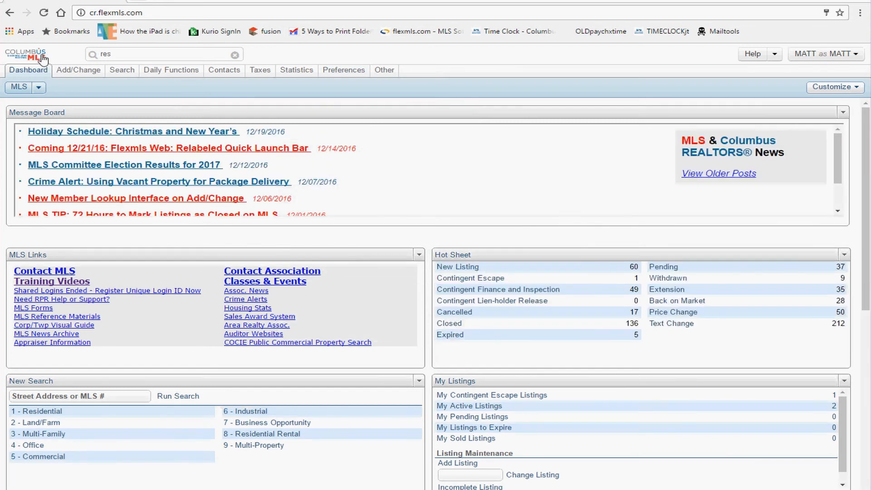
left_click(815, 58)
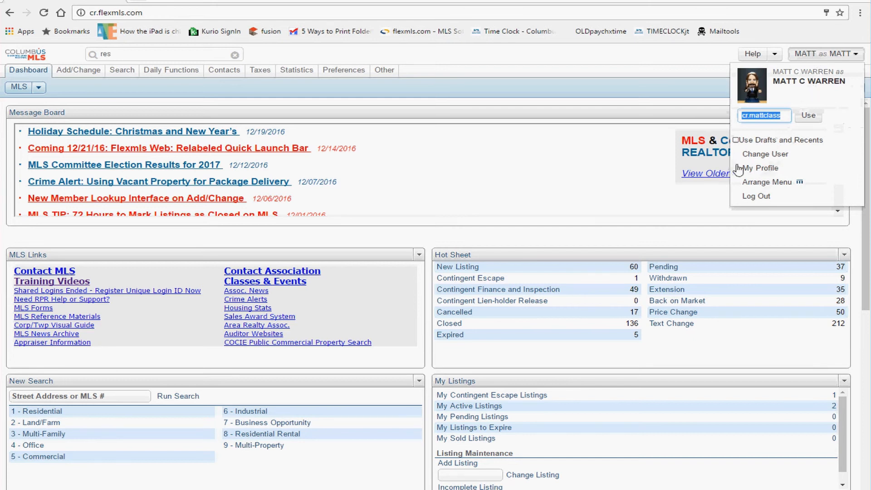
left_click(766, 172)
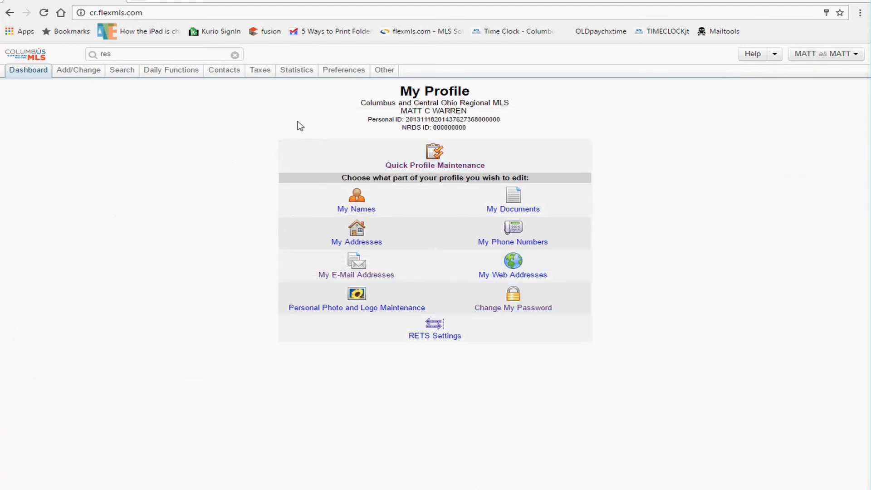
Step: Review the profile ID details and the user account menu on My Profile
left_click_drag(299, 122, 549, 297)
left_click(702, 262)
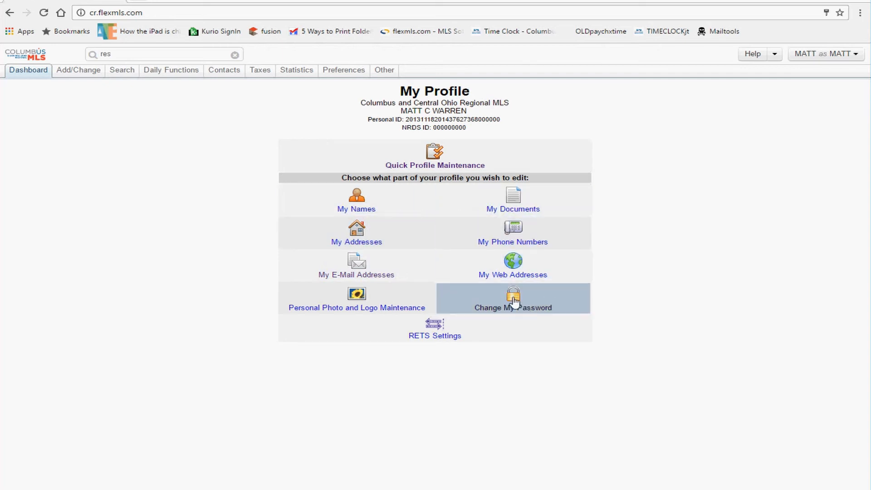
left_click(819, 57)
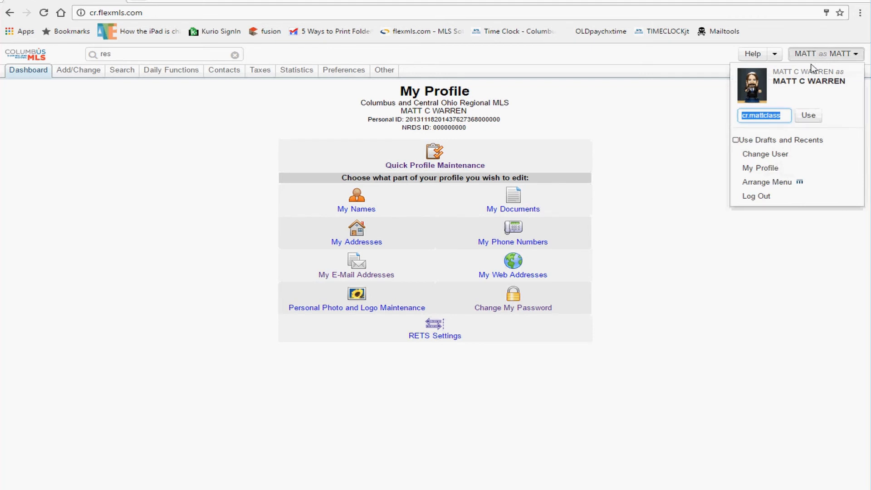
left_click(765, 172)
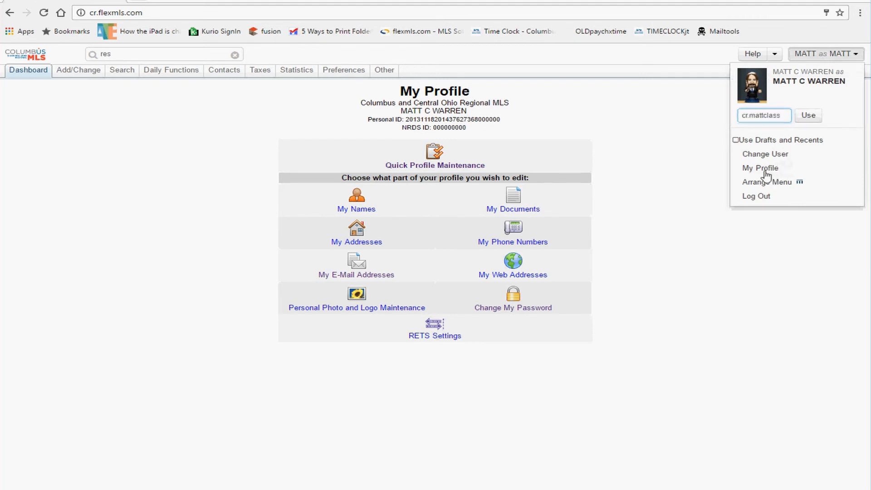
Step: Open Change My Password and review the current and new password field labels
left_click(510, 307)
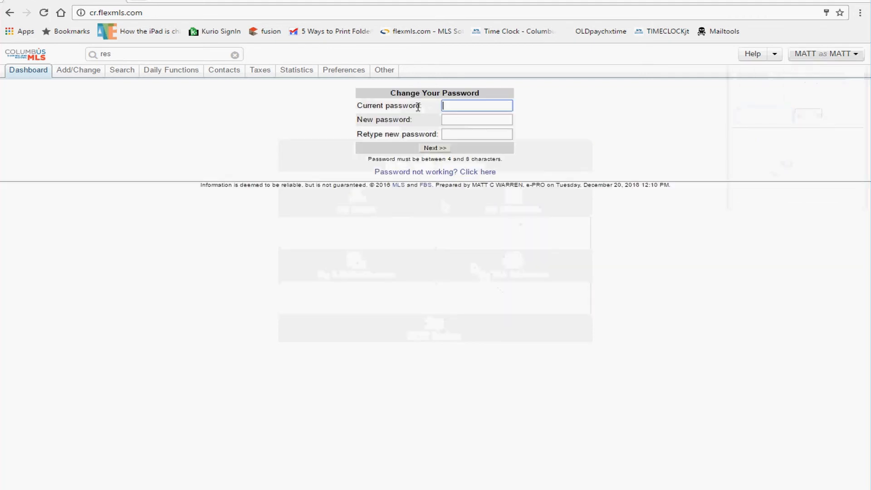
left_click_drag(419, 107, 249, 88)
left_click(387, 120)
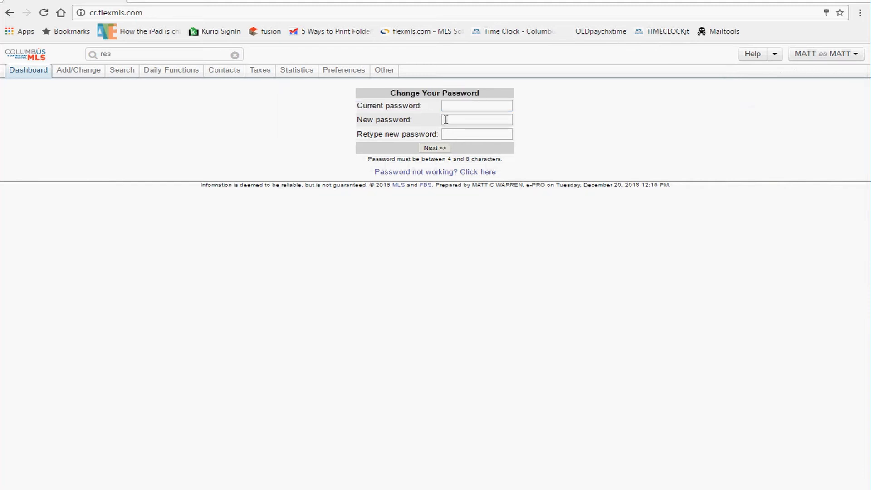
left_click_drag(395, 114, 357, 135)
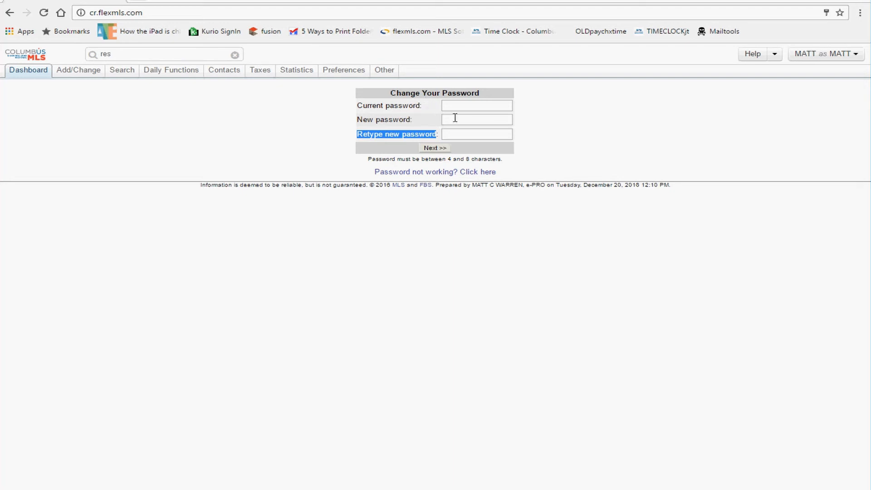
Step: Go to My Profile from the account menu and open Personal Photo and Logo Maintenance
left_click(831, 55)
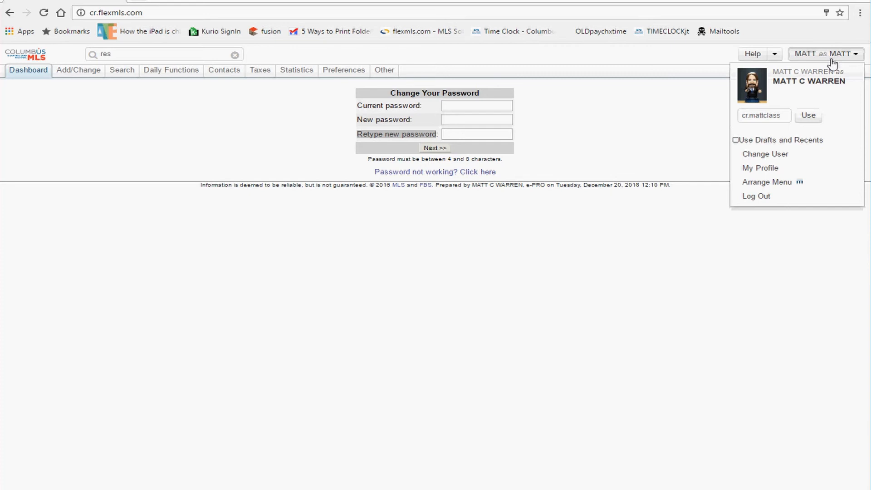
left_click(771, 169)
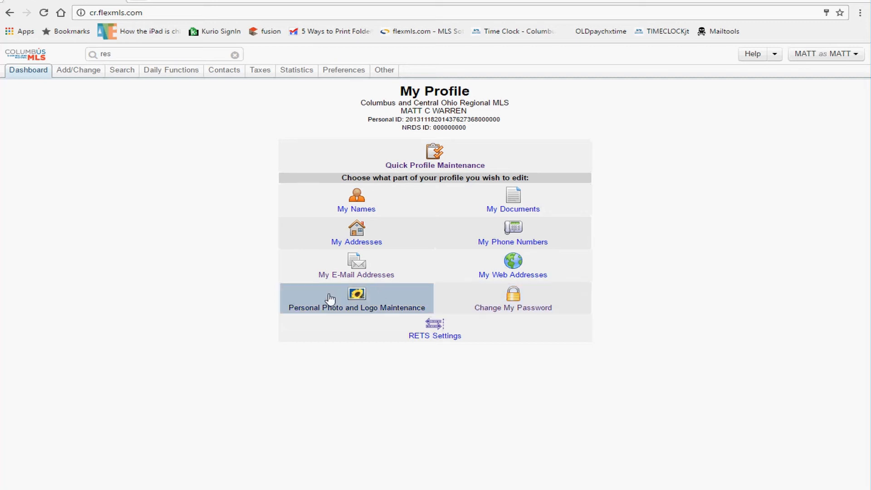
left_click(816, 58)
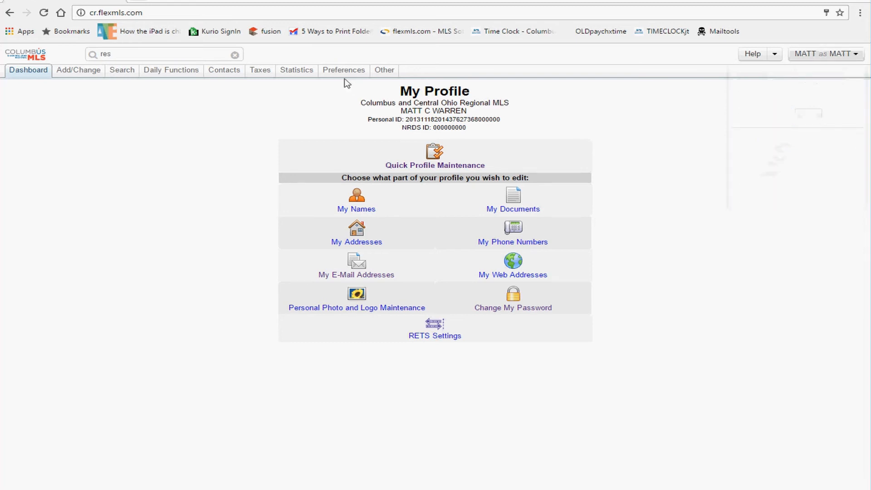
mouse_move(344, 75)
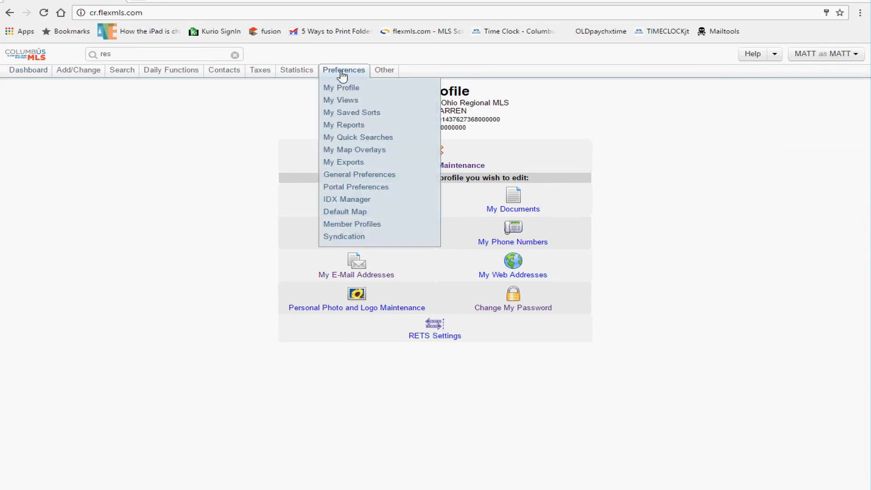
left_click(352, 90)
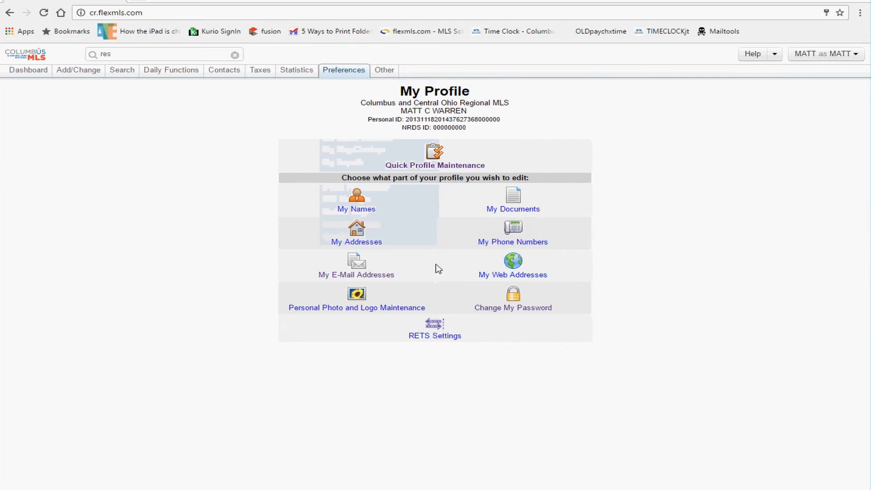
left_click(368, 305)
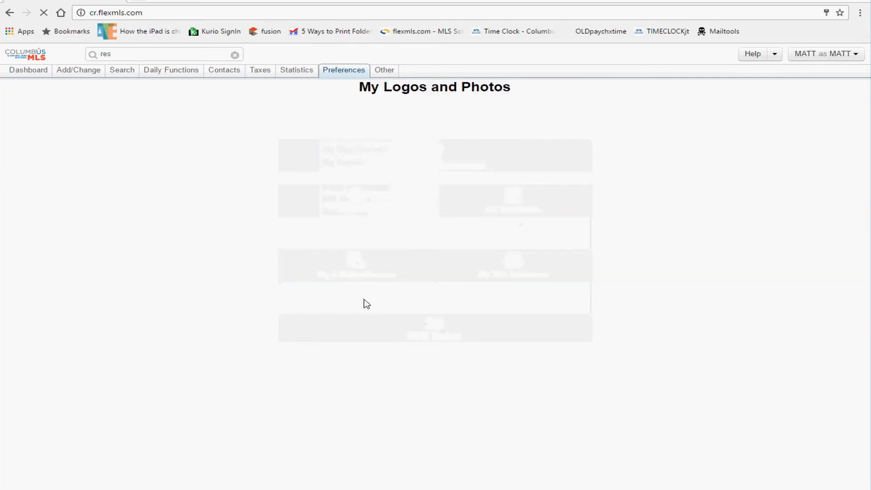
mouse_move(345, 74)
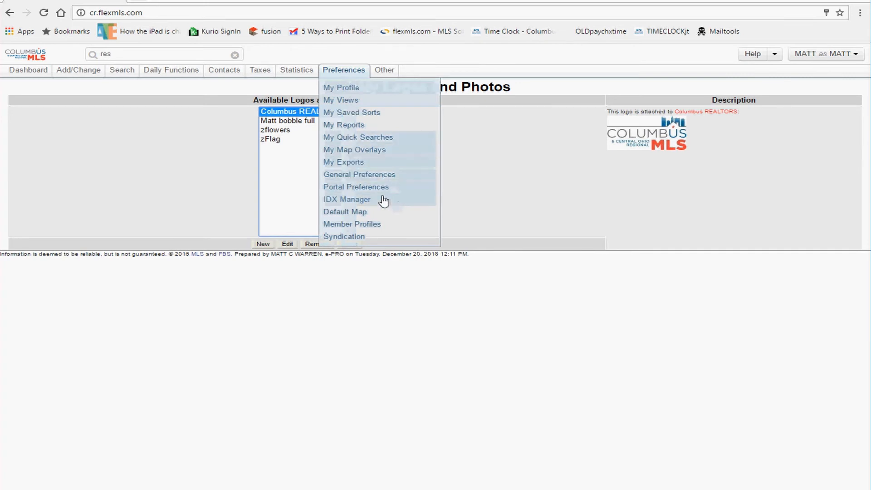
left_click(375, 98)
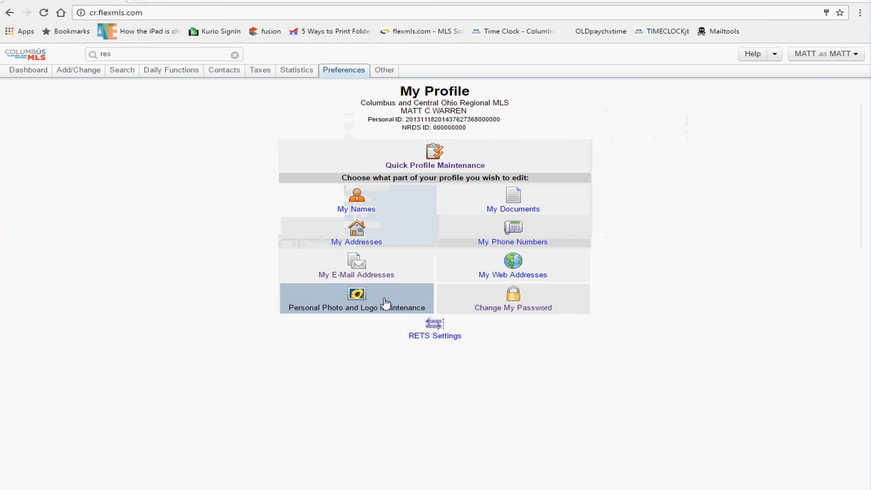
left_click(353, 302)
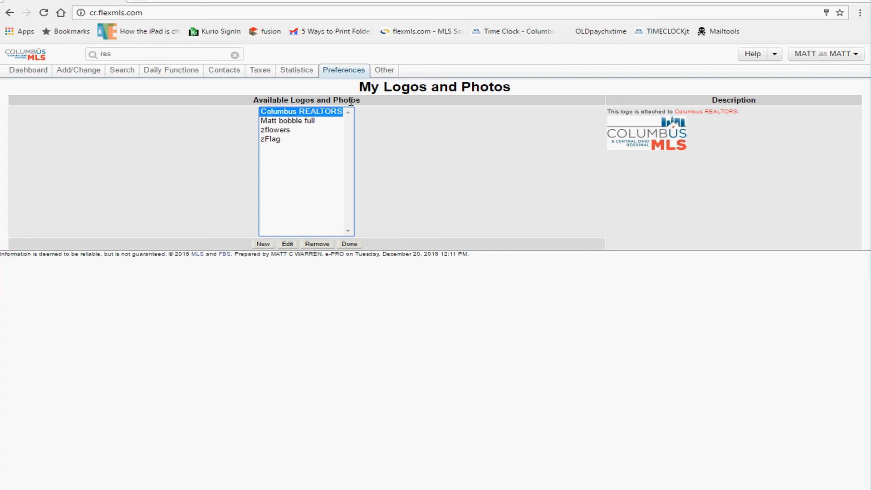
left_click_drag(351, 101, 271, 105)
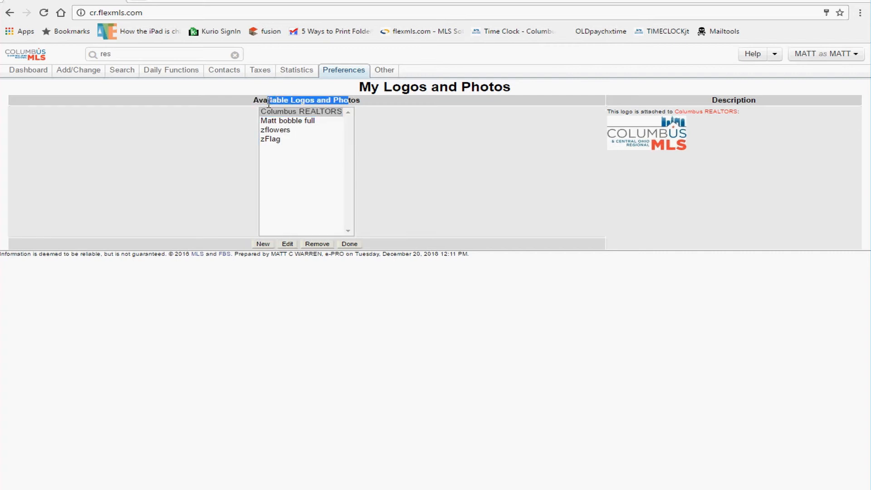
left_click(314, 115)
left_click(316, 122)
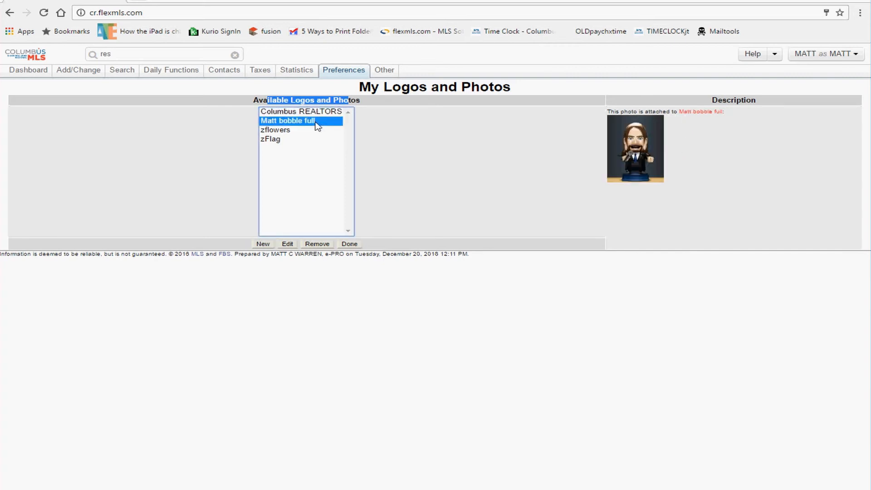
left_click(316, 114)
left_click(314, 122)
left_click(314, 113)
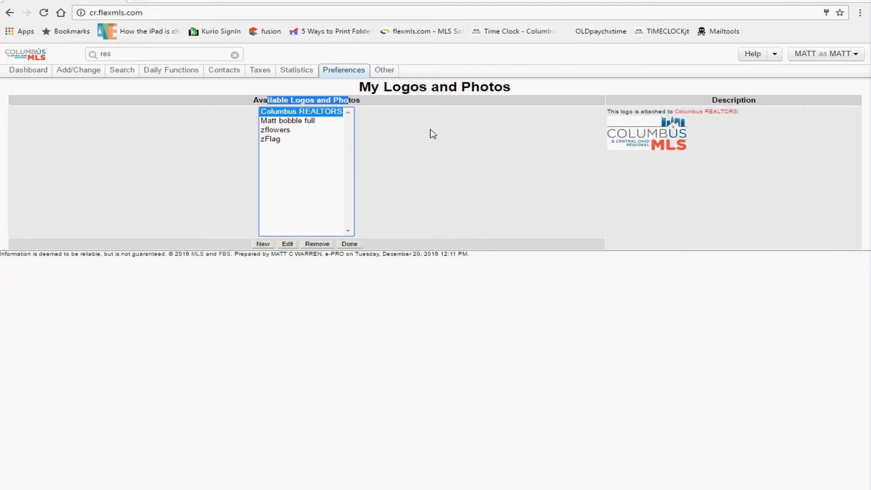
left_click_drag(651, 111, 621, 111)
left_click(315, 113)
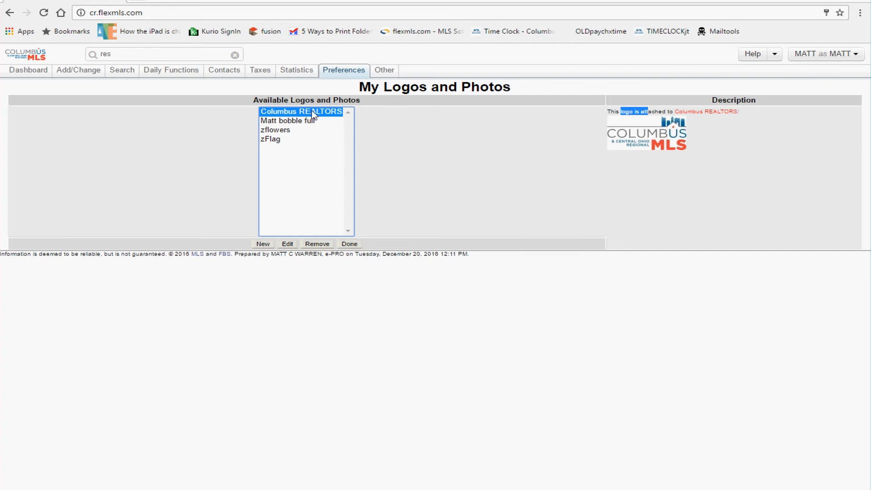
left_click(302, 121)
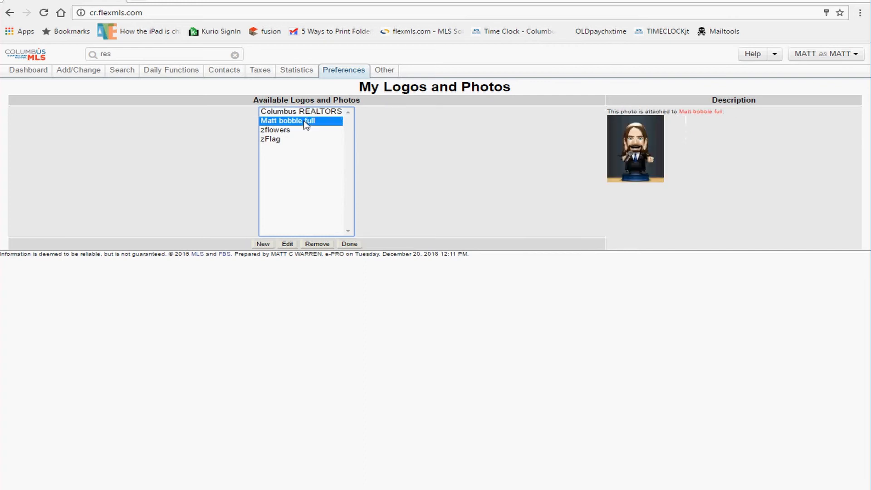
left_click(659, 111)
left_click_drag(659, 111, 613, 114)
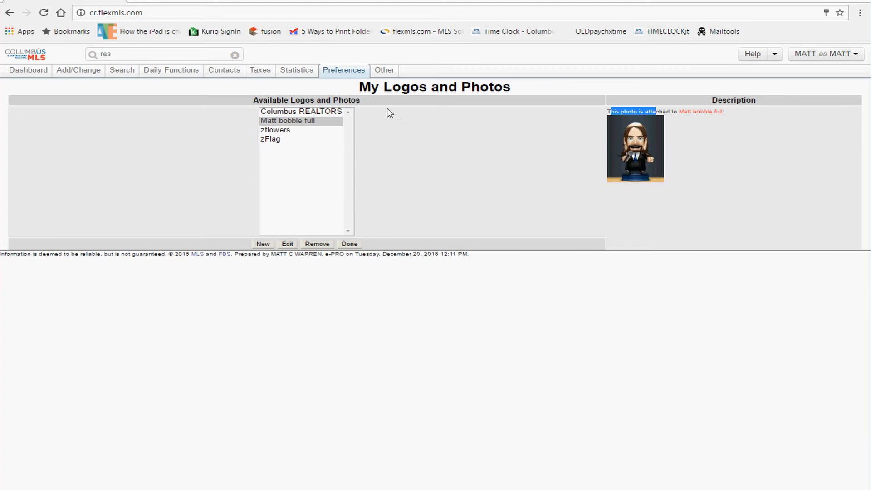
left_click(308, 112)
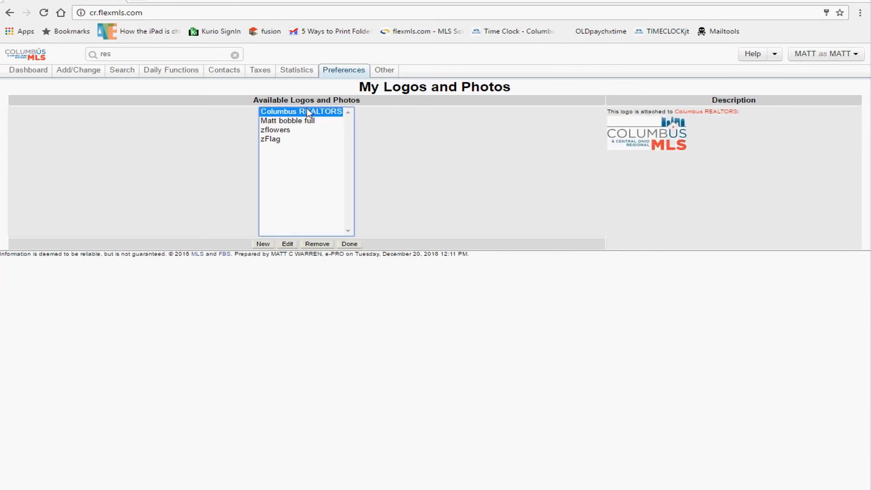
left_click(308, 122)
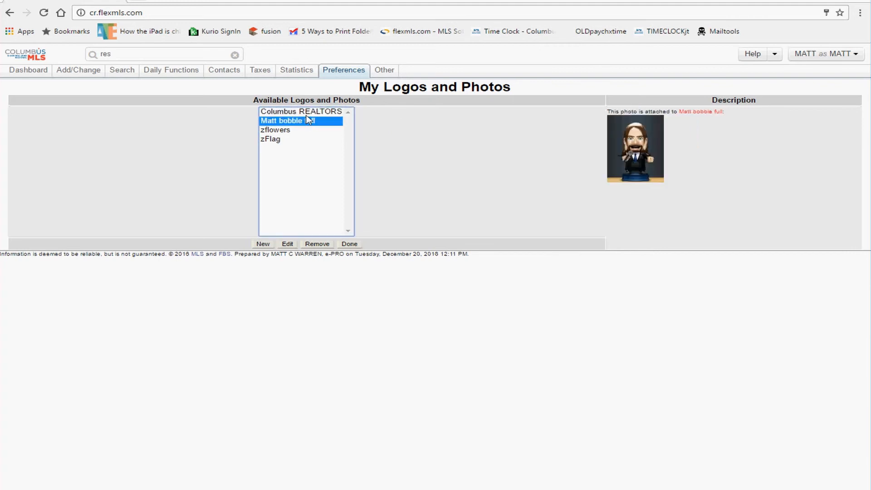
left_click(308, 115)
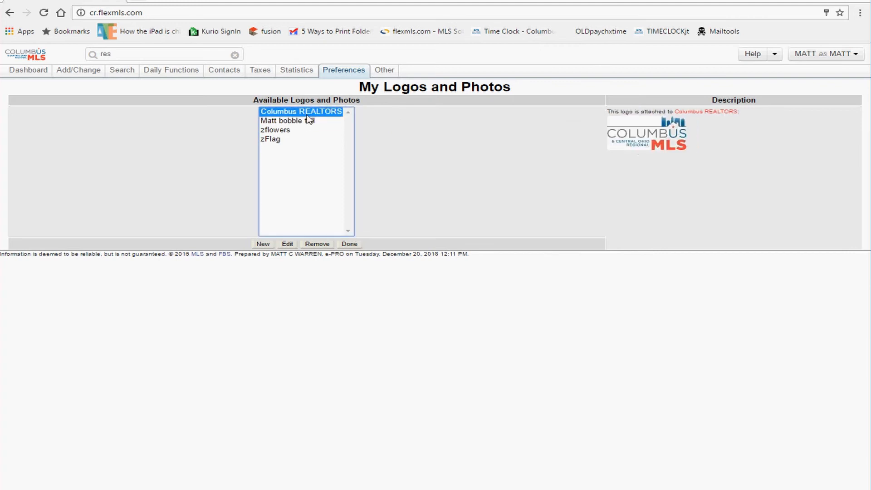
left_click(308, 124)
left_click(311, 115)
left_click(309, 123)
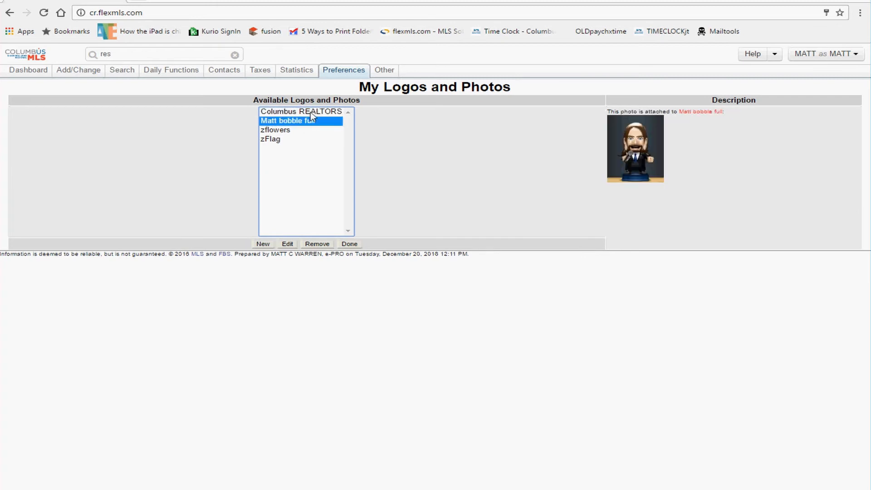
left_click(311, 114)
left_click(311, 123)
left_click(309, 130)
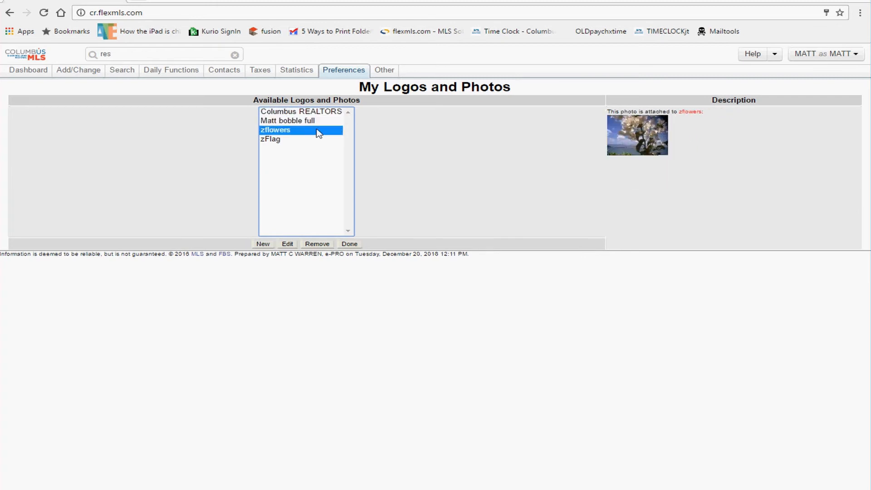
left_click(269, 122)
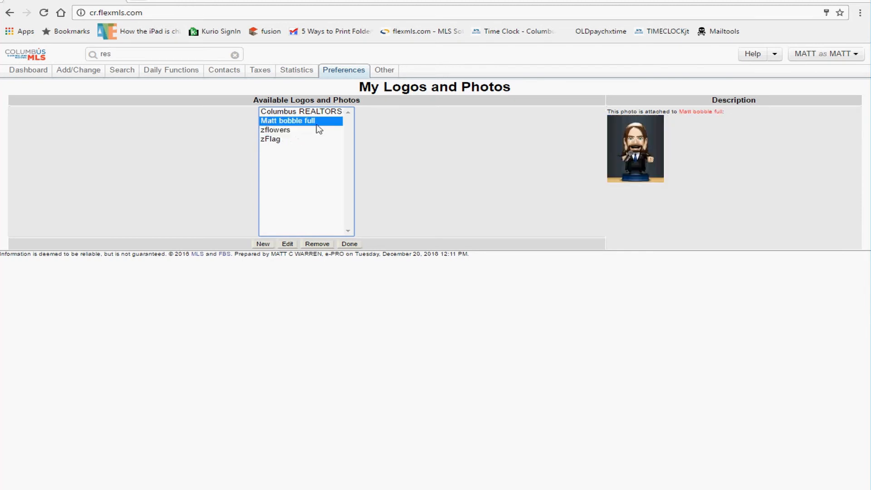
left_click(284, 132)
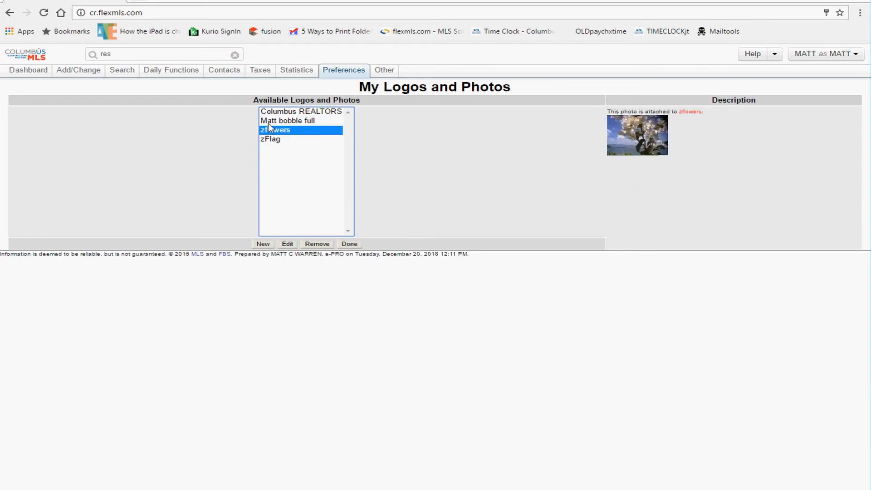
left_click(288, 244)
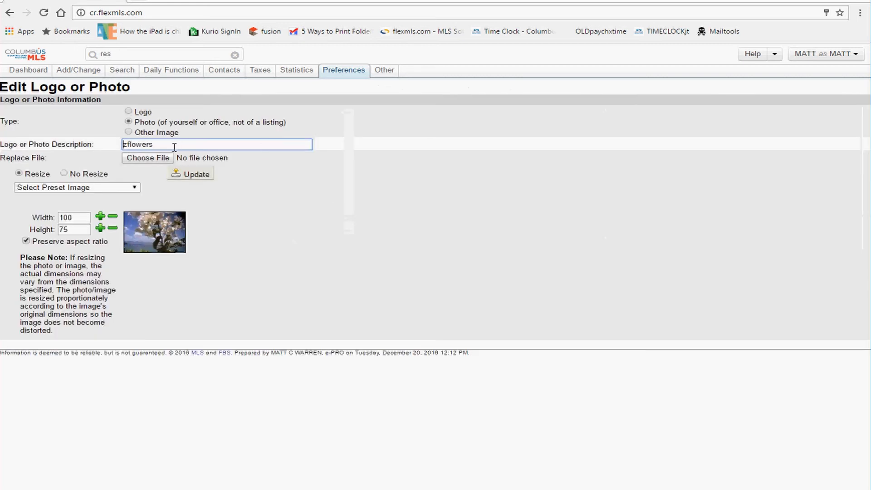
Step: Delete the leading 'z' so the photo description reads 'flowers', then update it
key("Delete")
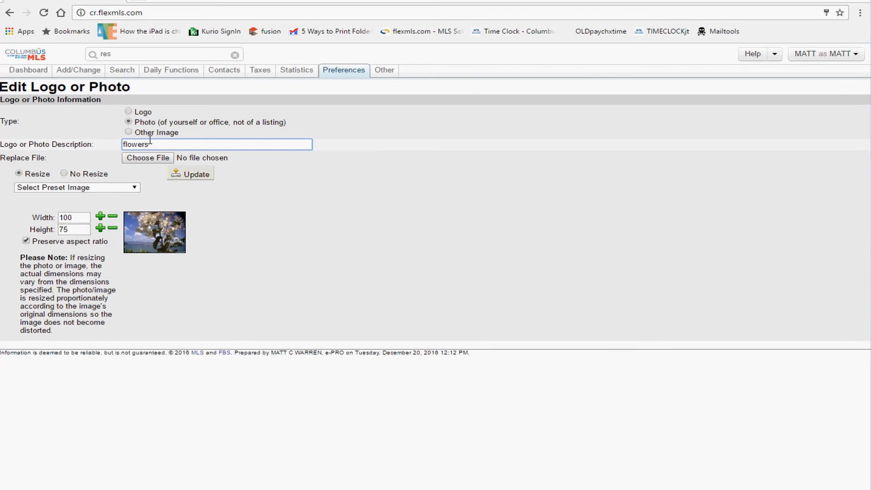
left_click_drag(153, 145, 119, 144)
left_click_drag(200, 123, 145, 123)
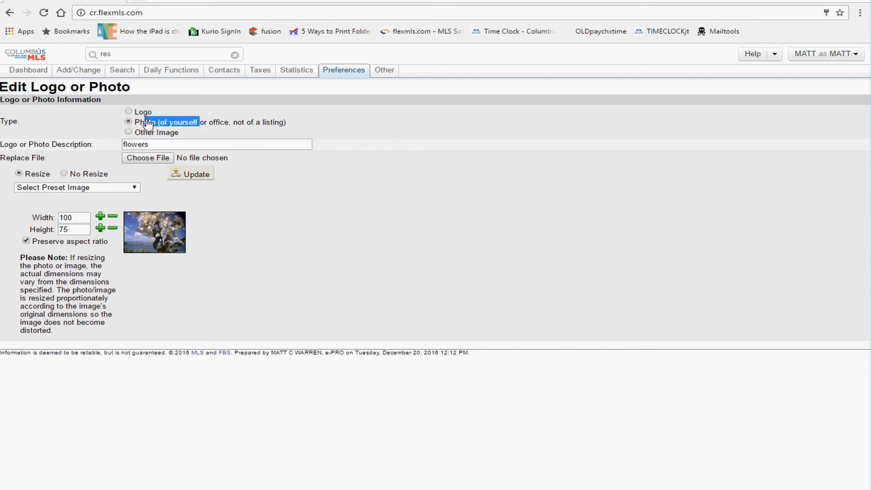
double_click(141, 115)
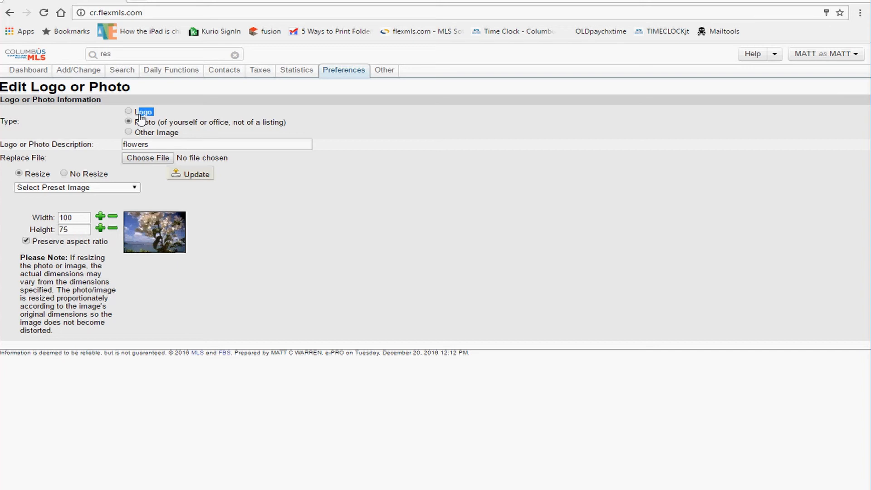
left_click_drag(149, 146, 123, 145)
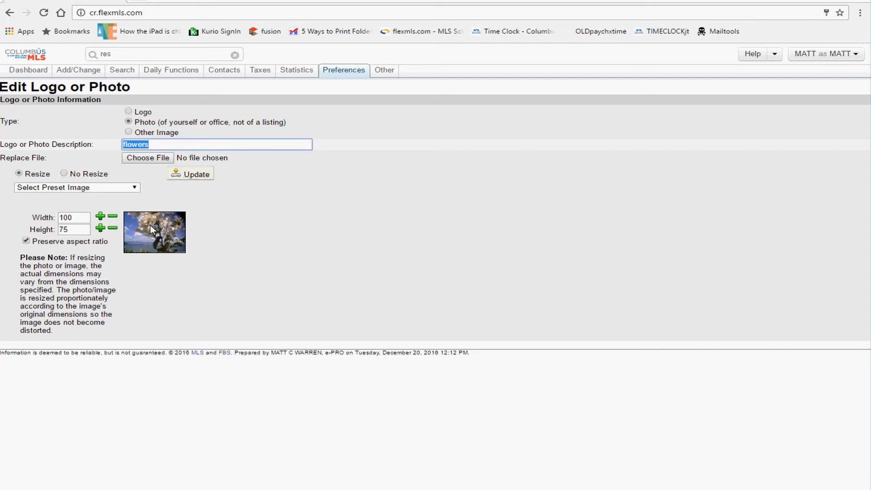
left_click(186, 176)
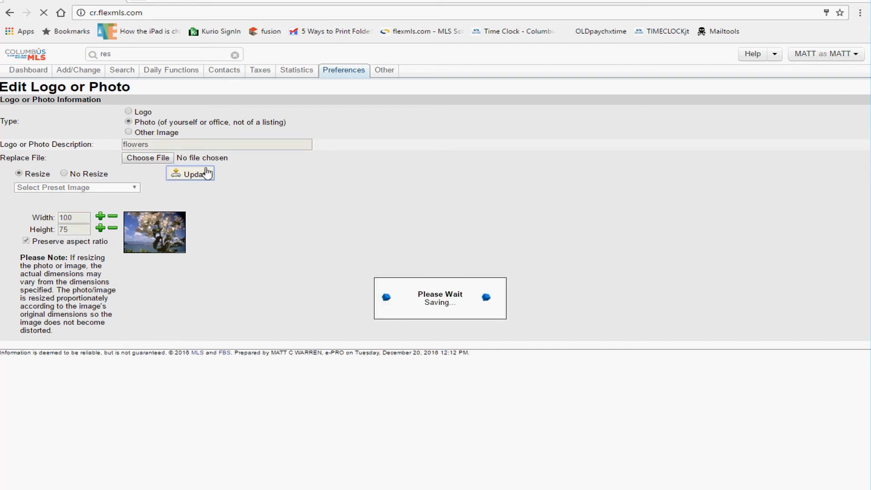
left_click(281, 121)
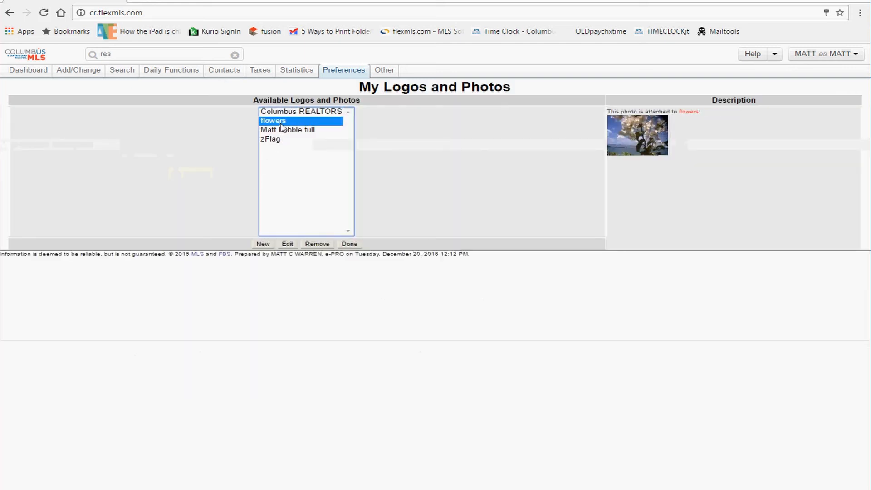
left_click(285, 132)
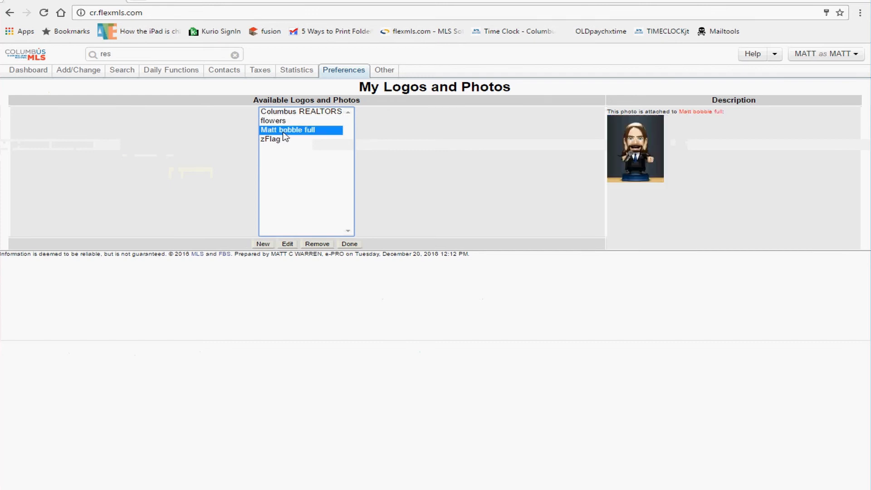
left_click(286, 121)
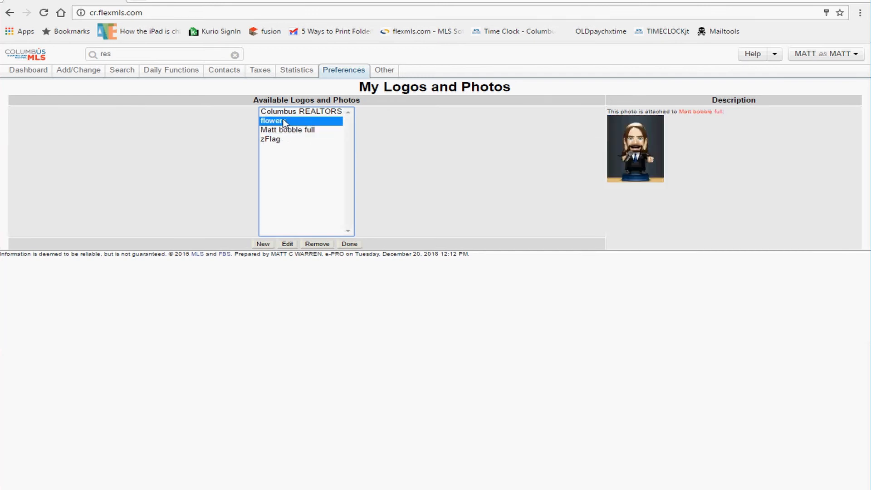
left_click(289, 129)
left_click(288, 123)
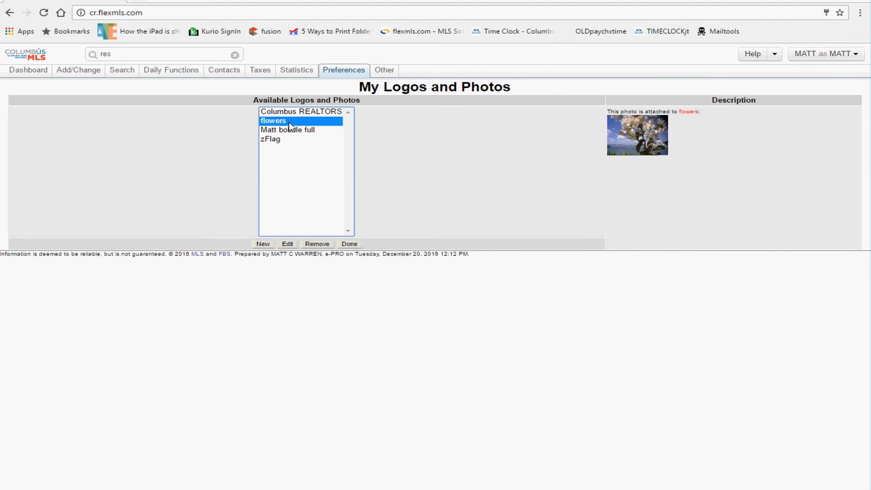
left_click_drag(653, 108, 597, 109)
left_click(317, 112)
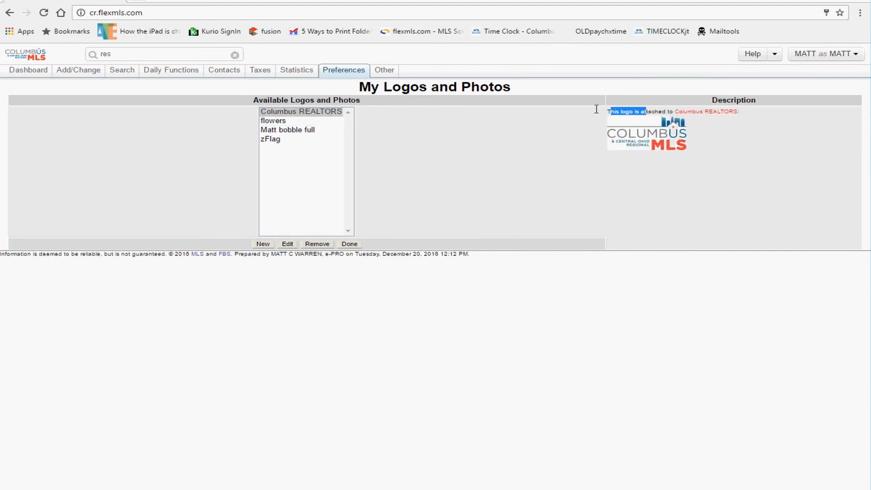
left_click(273, 122)
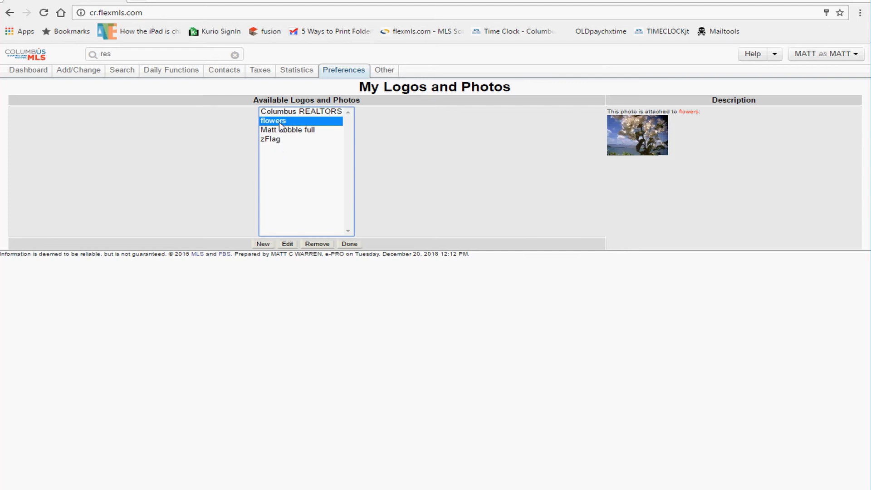
Step: Add a 'z' back so the flowers photo is described as 'zflowers' and update it
left_click(287, 244)
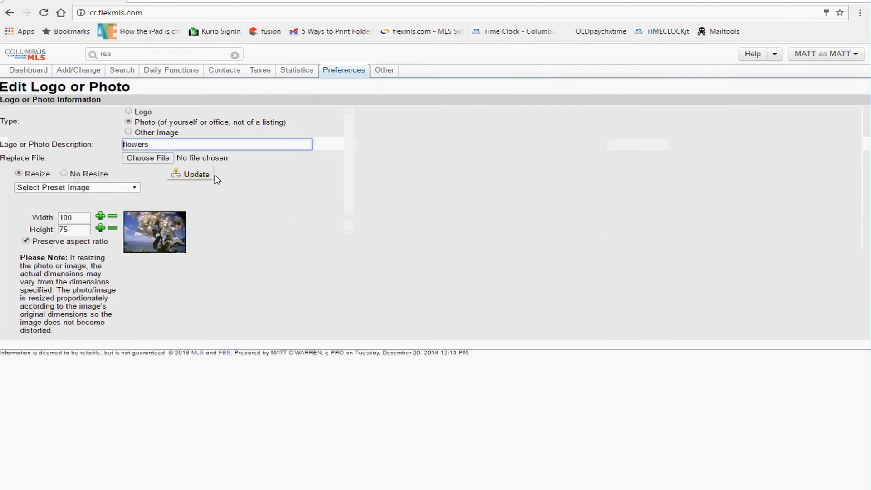
type("z")
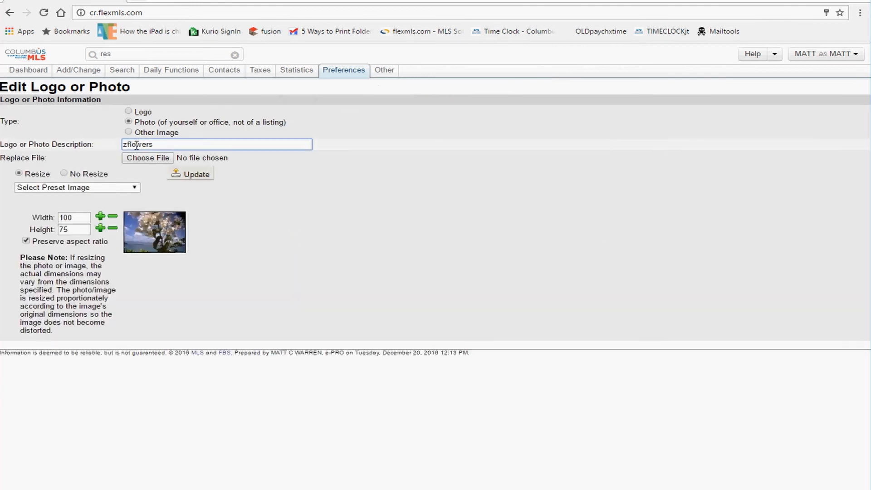
left_click(201, 176)
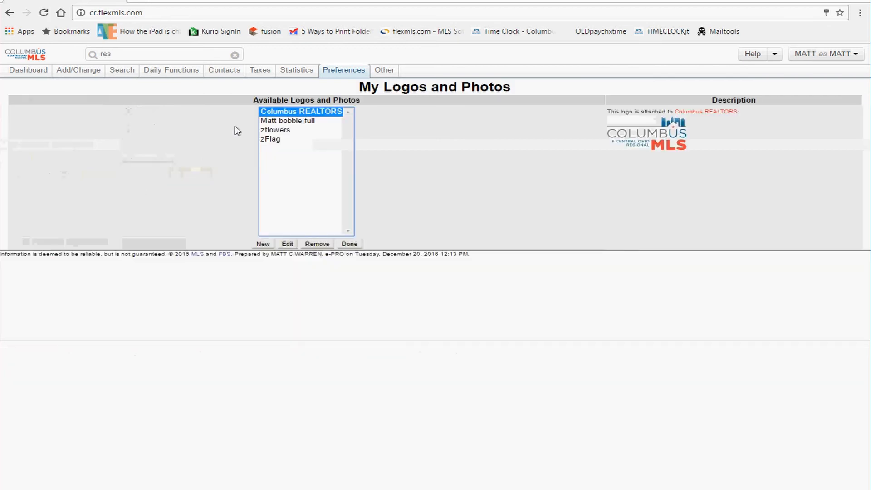
Step: Preview the bobblehead photo and its description, then go to My Profile
left_click(274, 132)
left_click(278, 123)
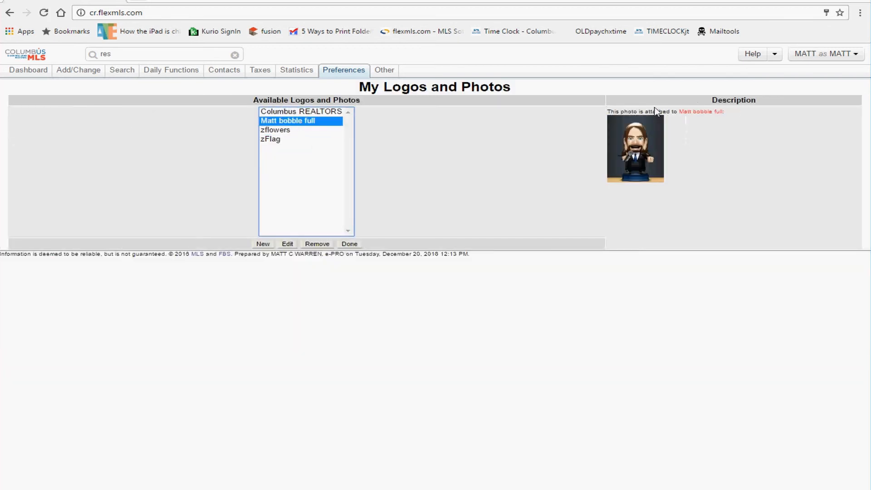
left_click_drag(657, 111, 611, 112)
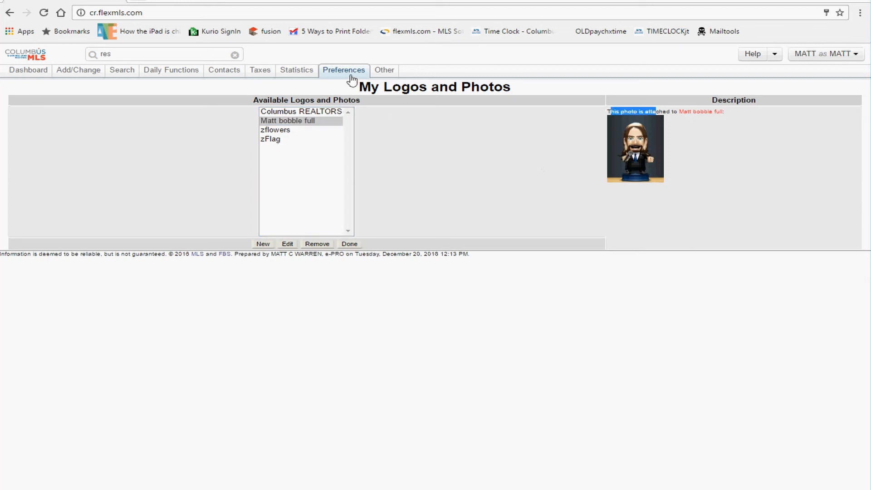
mouse_move(351, 77)
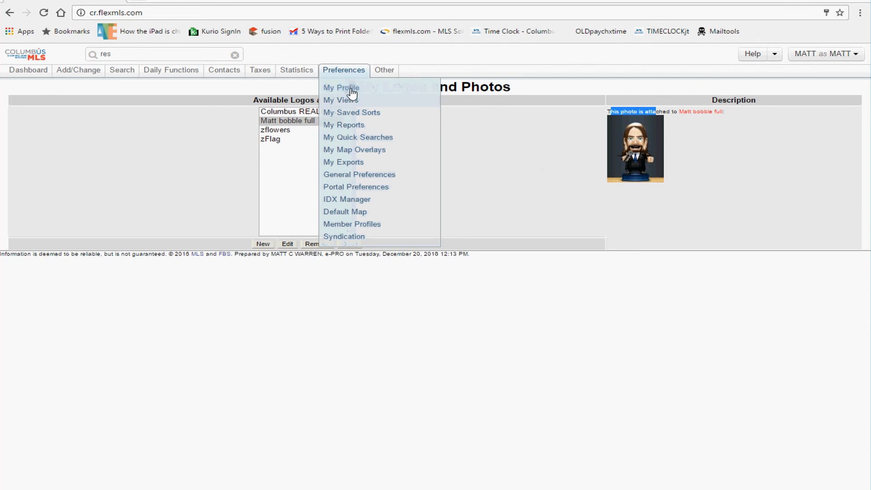
left_click(352, 91)
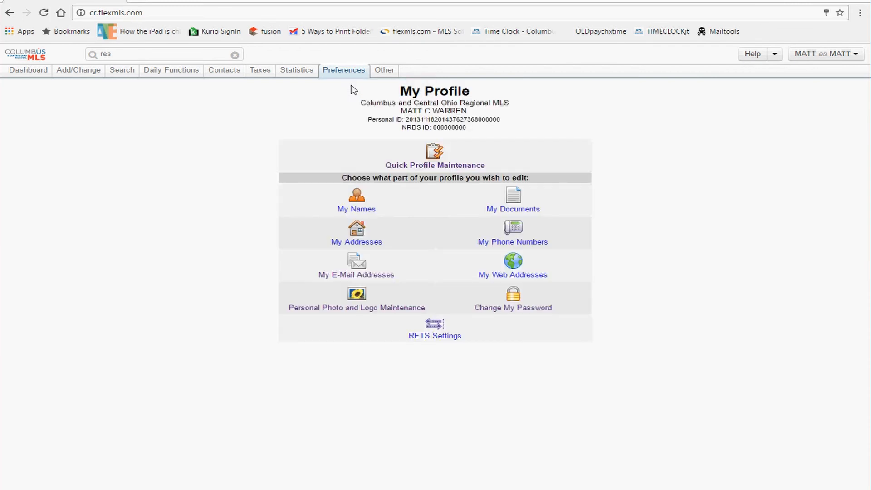
Step: Open General Preferences from the Preferences menu
mouse_move(353, 74)
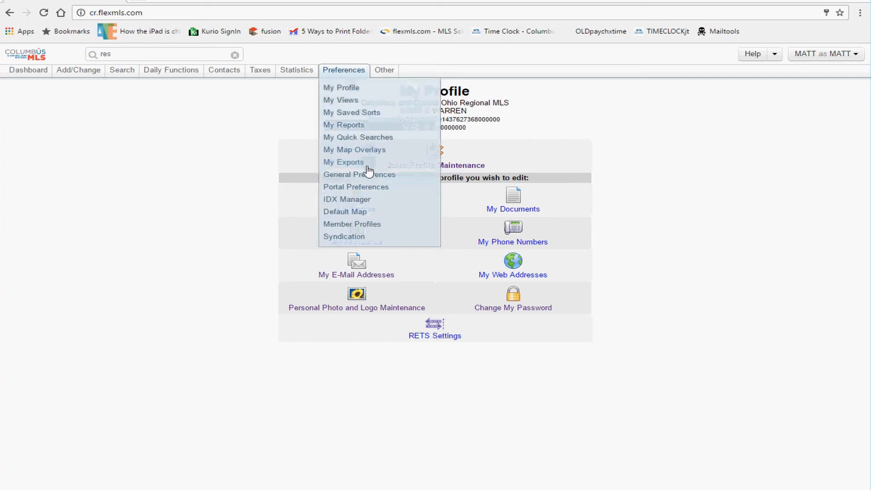
left_click(367, 173)
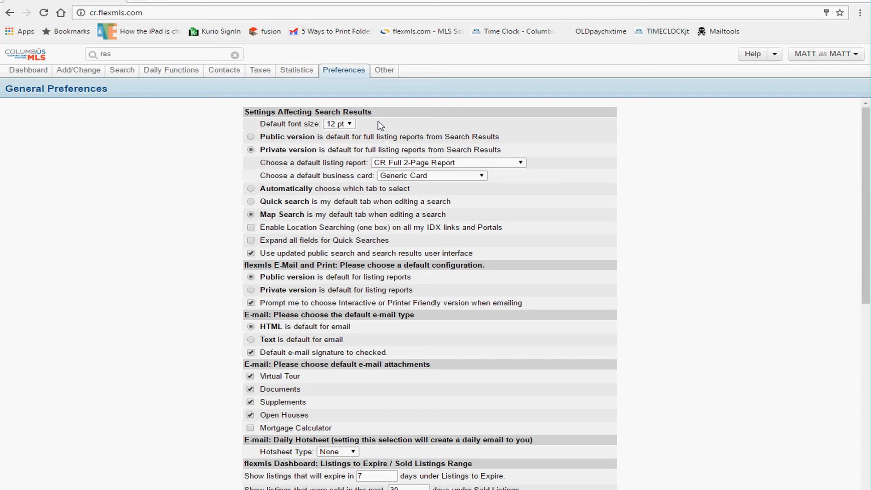
left_click(341, 126)
left_click(322, 121)
mouse_move(359, 111)
left_mouse_down()
mouse_move(244, 114)
mouse_move(363, 112)
left_mouse_up()
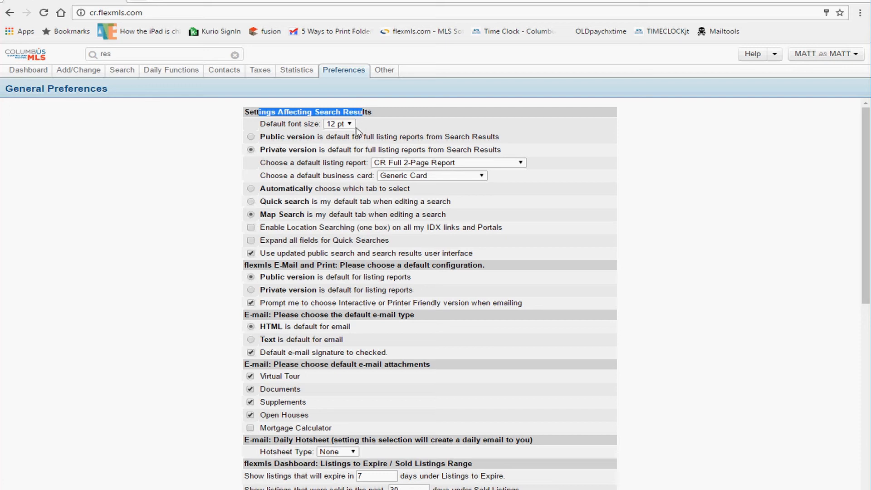
left_click(350, 126)
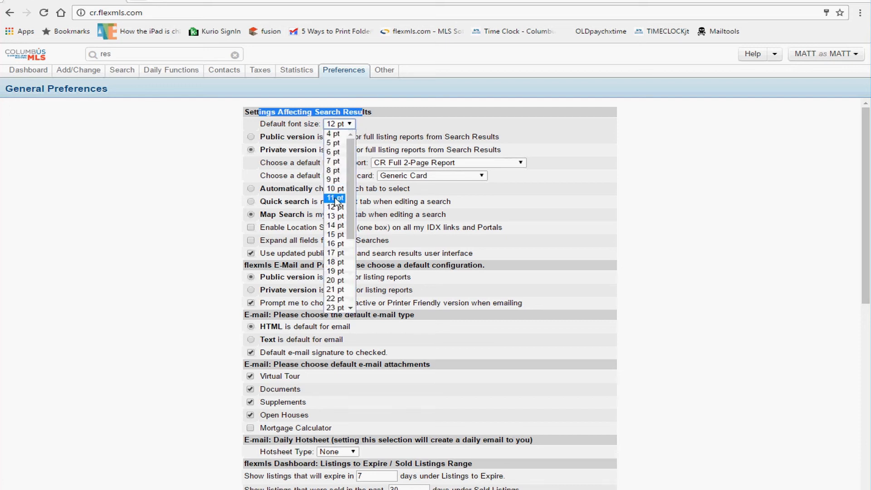
left_click(420, 123)
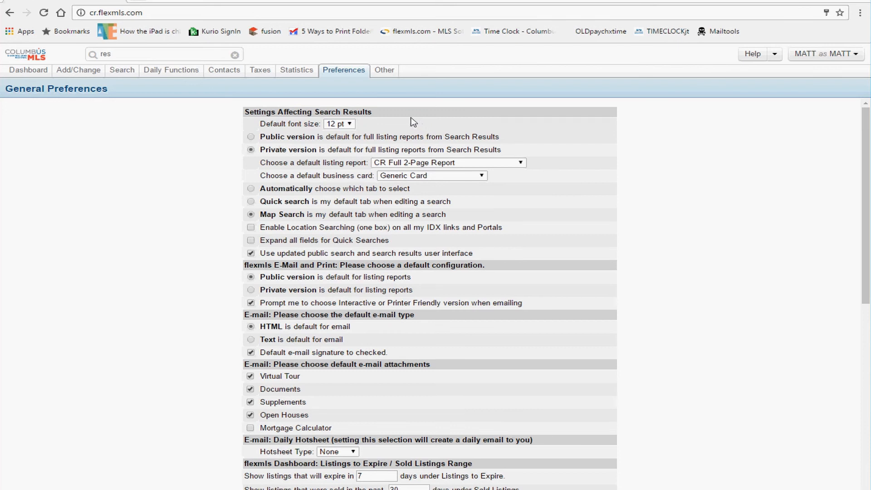
left_click_drag(331, 138, 265, 138)
mouse_move(369, 112)
left_mouse_down()
mouse_move(254, 114)
mouse_move(370, 114)
left_mouse_up()
left_click(255, 114)
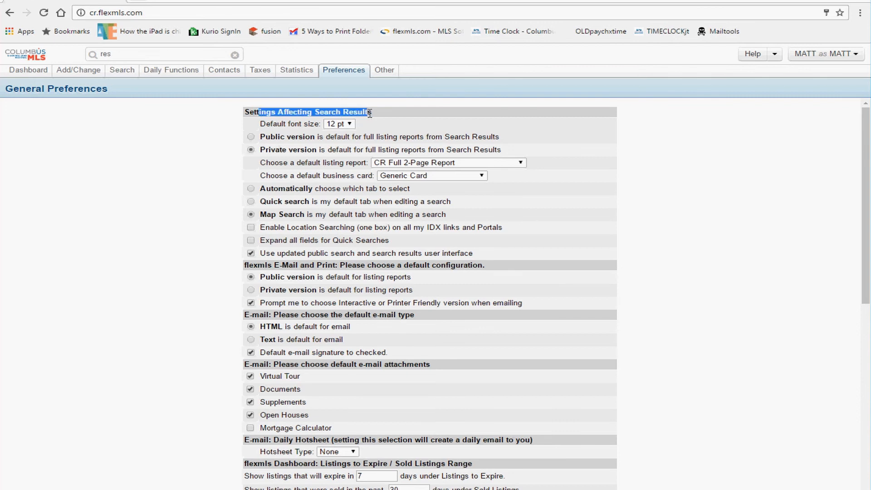
left_click(298, 138)
left_click(299, 150)
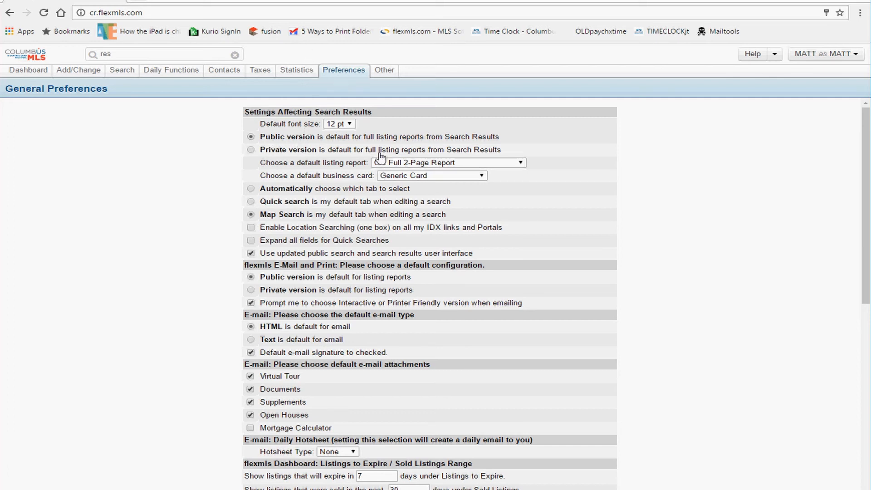
left_click(310, 150)
left_click(302, 136)
left_click_drag(369, 112, 291, 110)
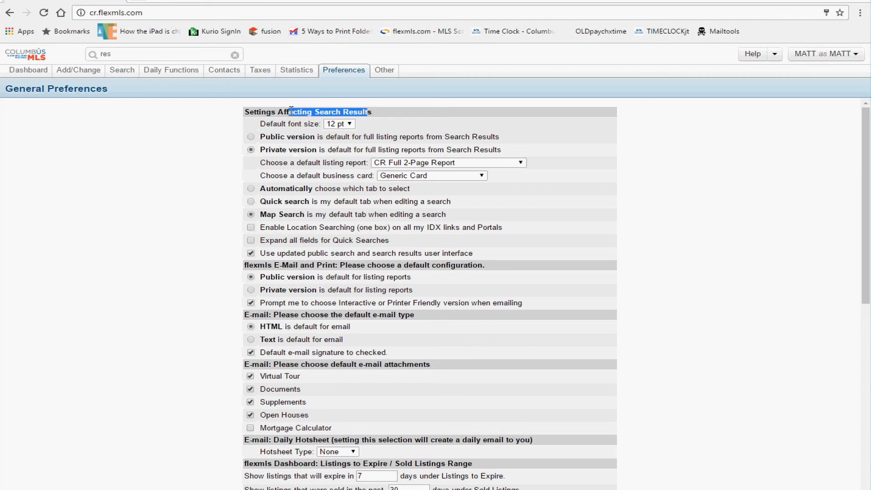
left_click(291, 111)
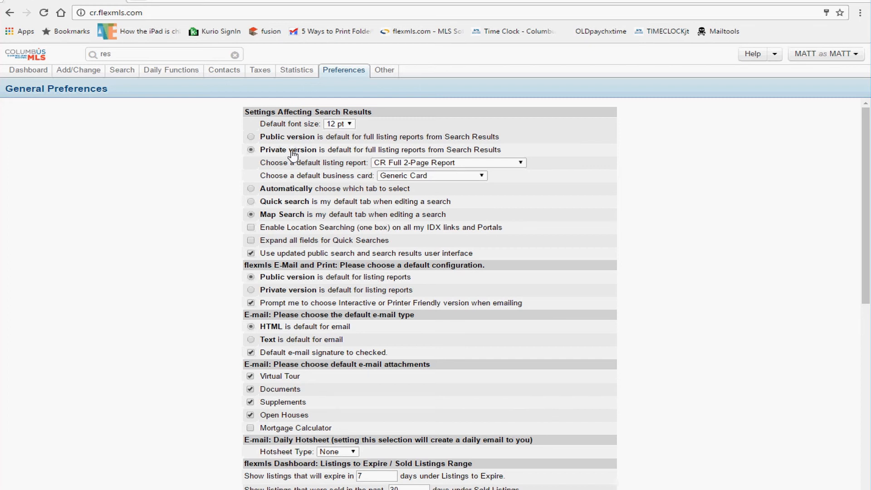
left_click(397, 165)
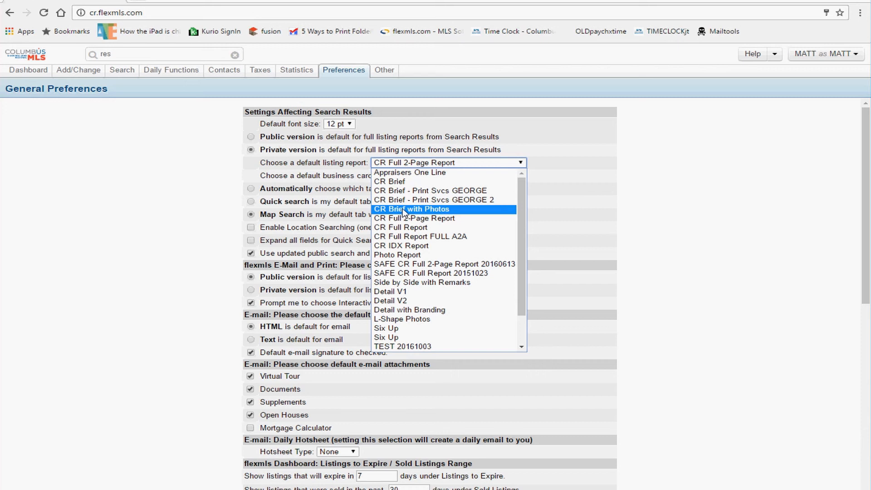
left_click(541, 155)
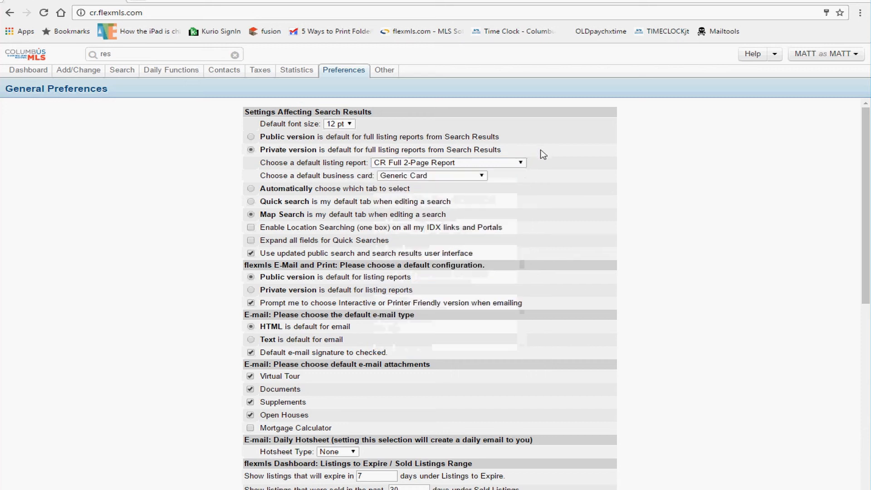
Step: Make Public version the E-Mail and Print default and uncheck the Interactive/Printer Friendly prompt
scroll(279, 208, "down", 1)
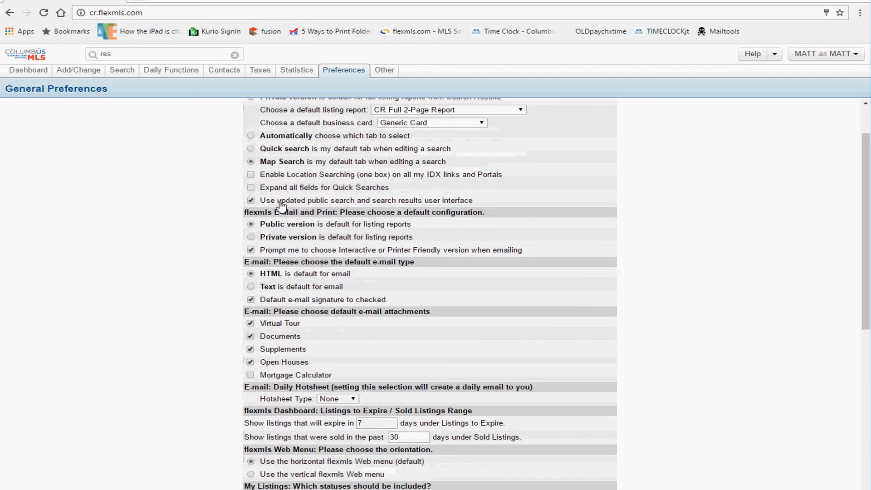
left_click_drag(266, 212, 433, 213)
left_click(306, 228)
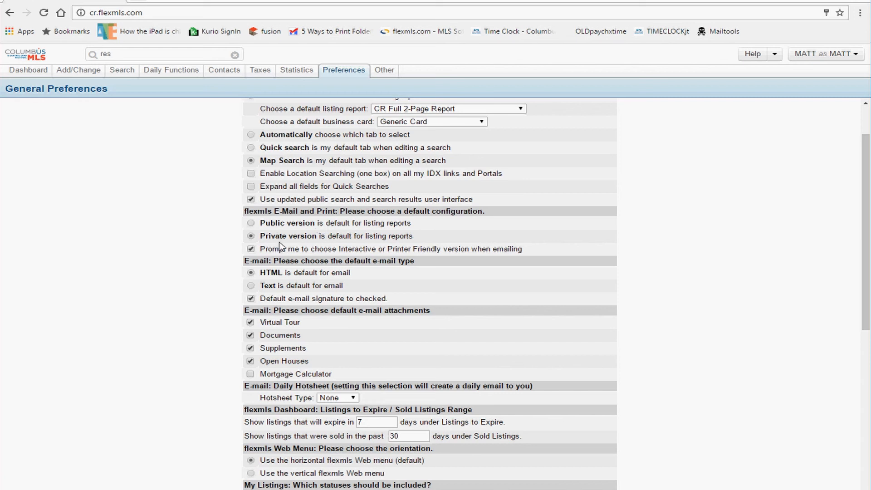
left_click(277, 223)
left_click_drag(279, 249, 521, 252)
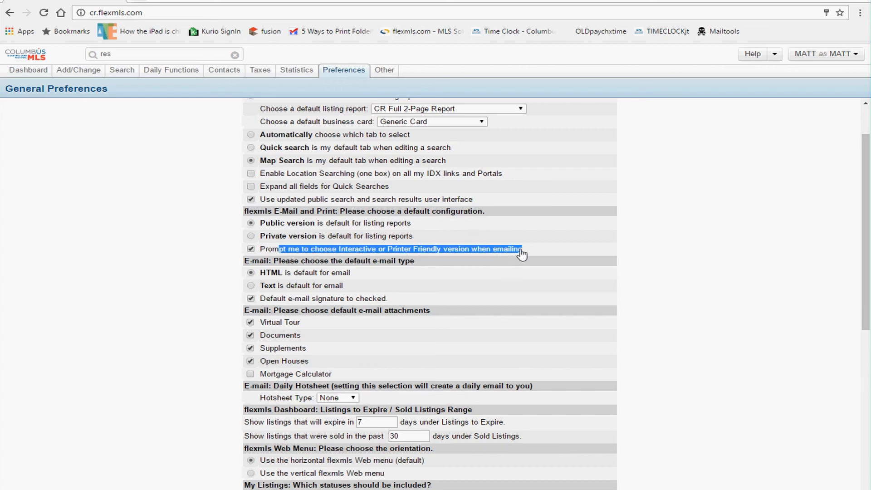
left_click(521, 253)
left_click(250, 249)
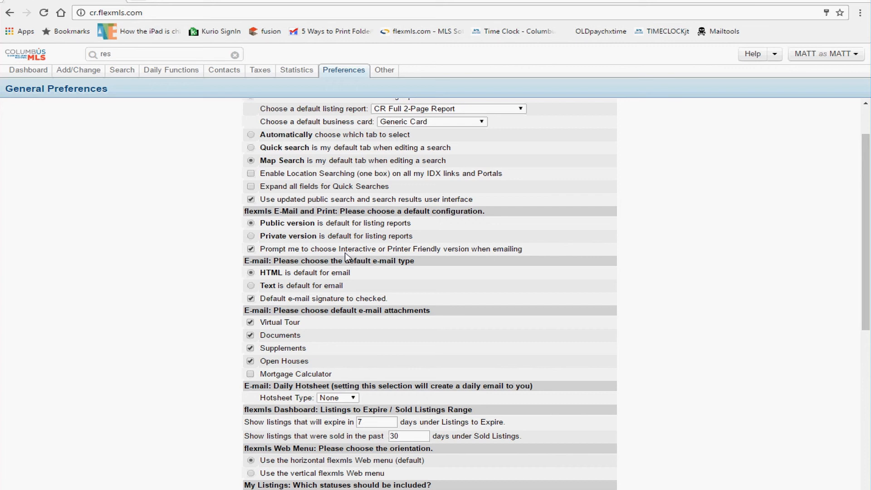
left_click_drag(363, 252, 340, 257)
left_click(282, 252)
left_click(320, 253)
left_click(313, 256)
scroll(309, 252, "down", 1)
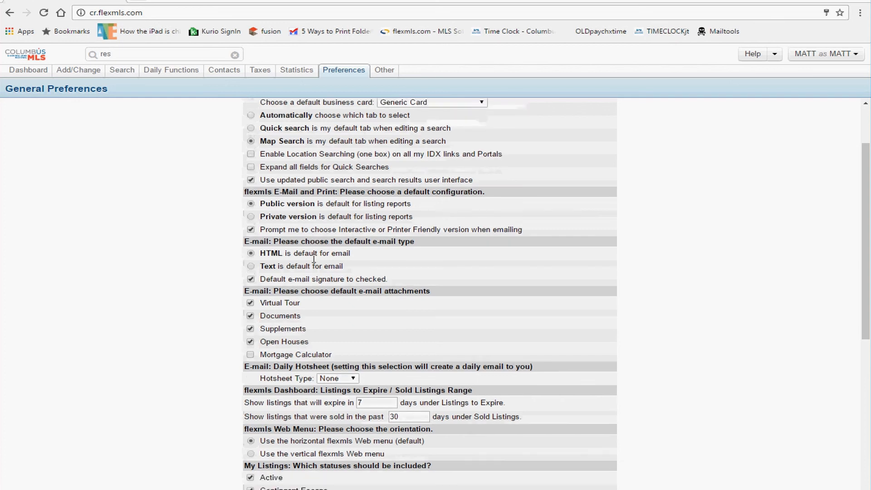
scroll(300, 247, "down", 3)
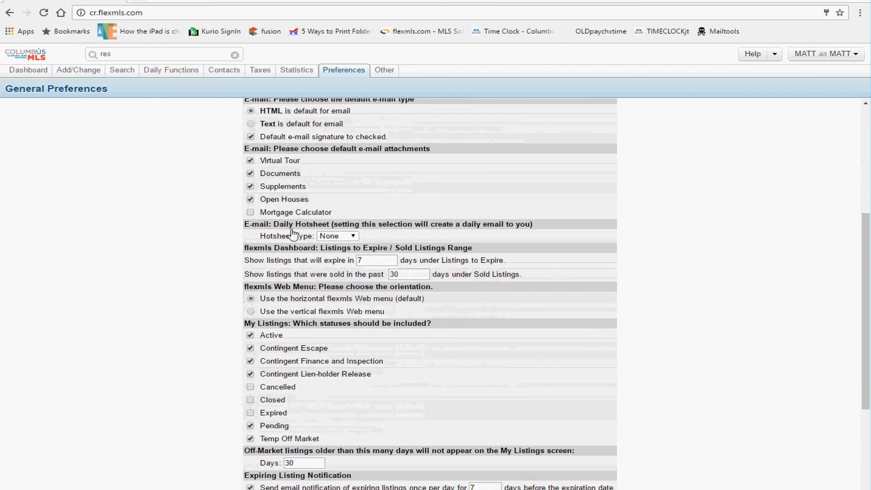
scroll(292, 233, "down", 2)
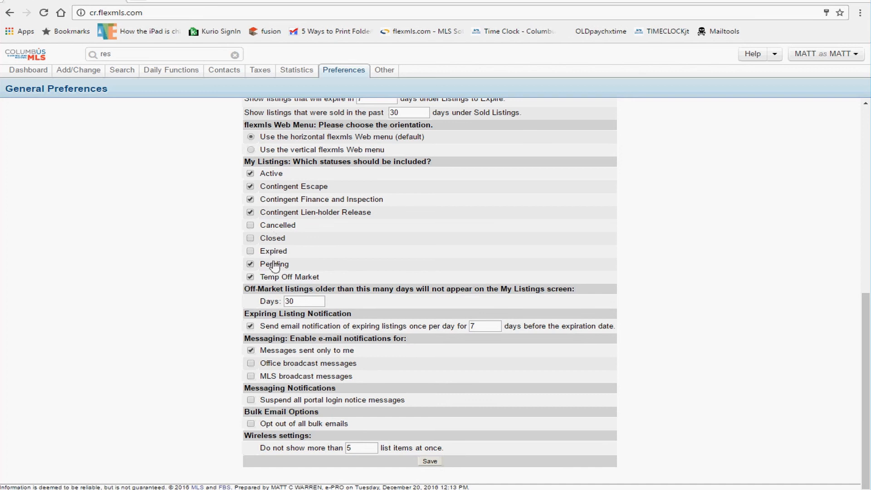
left_click_drag(266, 314, 354, 317)
left_click(353, 316)
left_click_drag(292, 327, 484, 327)
double_click(482, 326)
left_click_drag(509, 328, 614, 334)
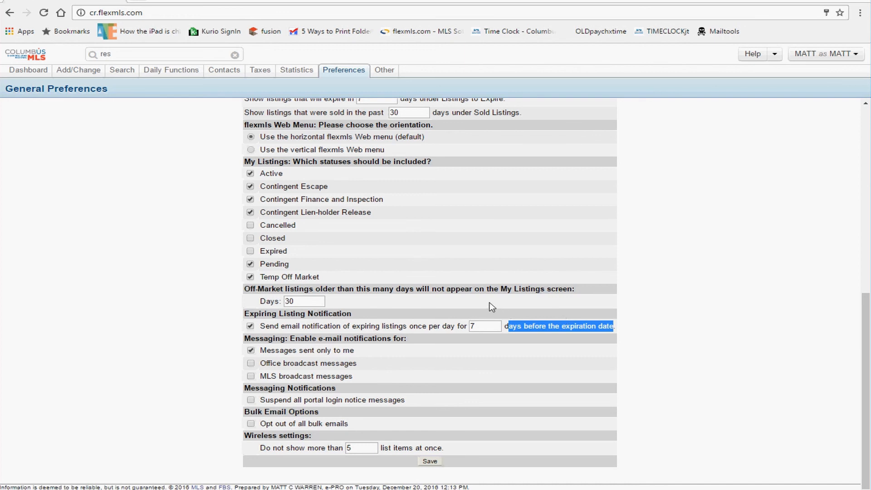
Step: Toggle the Expiring Listing Notification checkbox several times, leaving it enabled
left_click(477, 325)
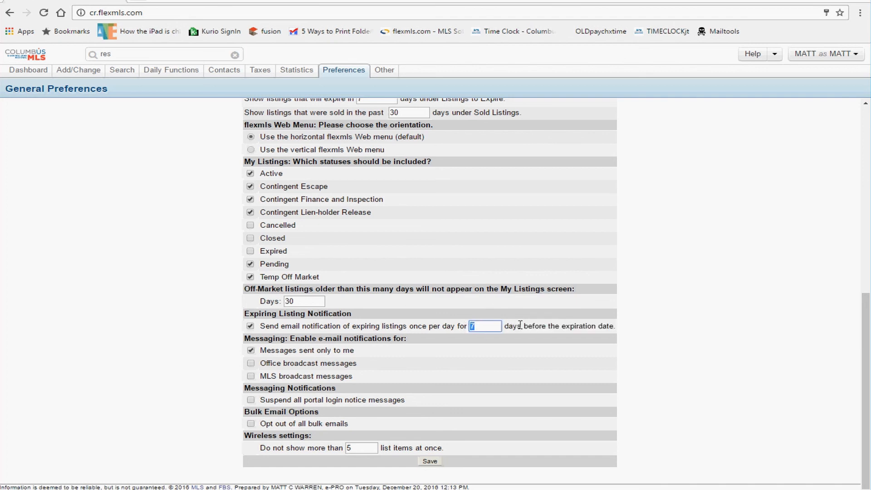
left_click_drag(522, 326, 602, 336)
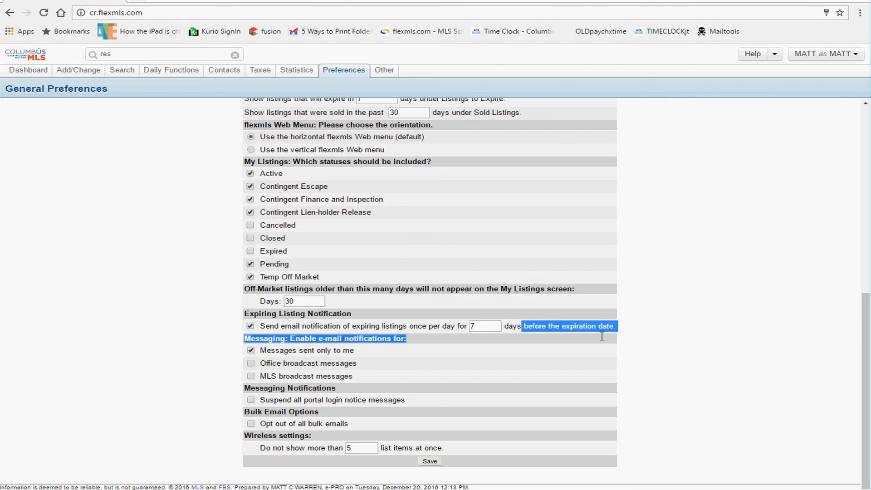
left_click(250, 326)
left_click(250, 327)
left_click(289, 327)
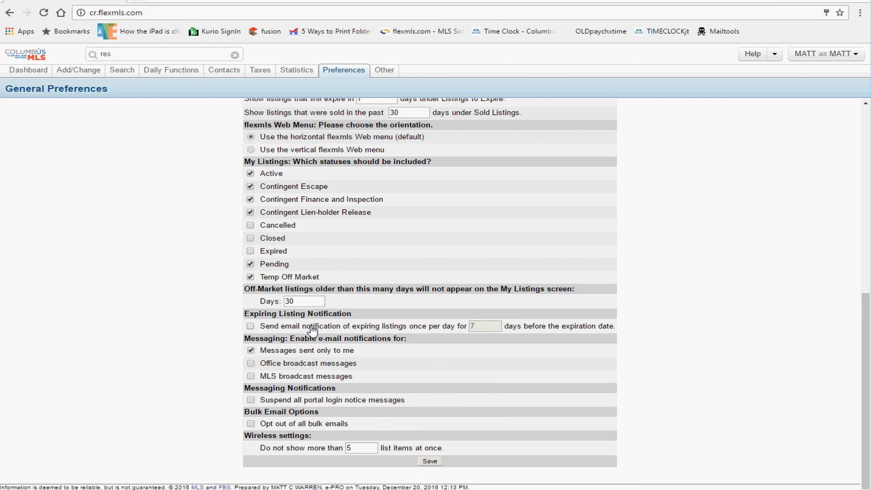
left_click(251, 327)
left_click(251, 327)
left_click(251, 327)
Step: Try a 14-day expiring-listing notice period while toggling the notification checkbox
double_click(472, 326)
type("14")
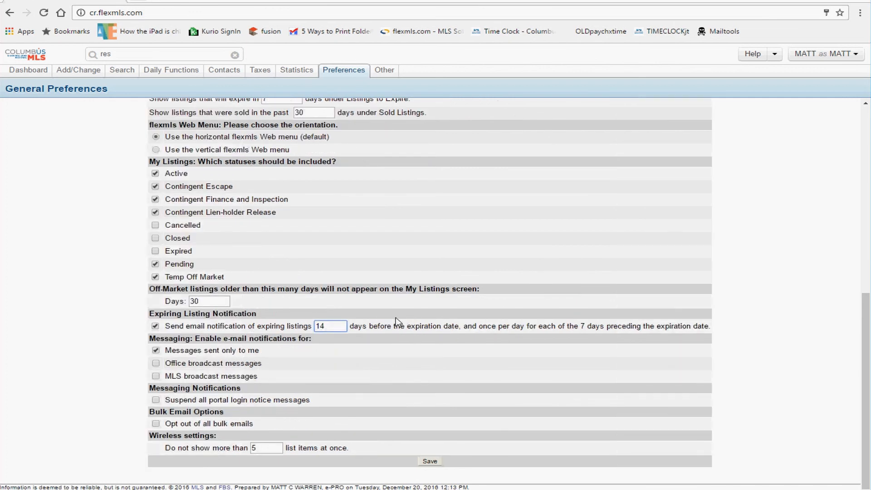
left_click_drag(212, 331, 708, 329)
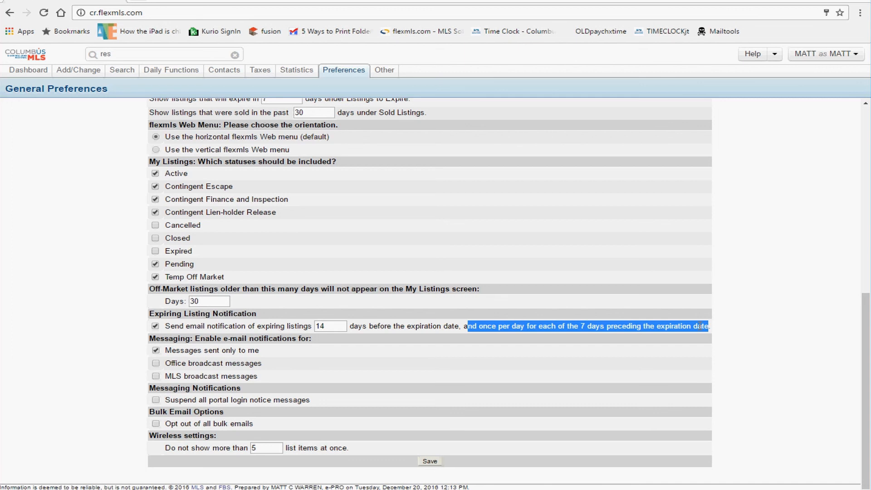
left_click(284, 329)
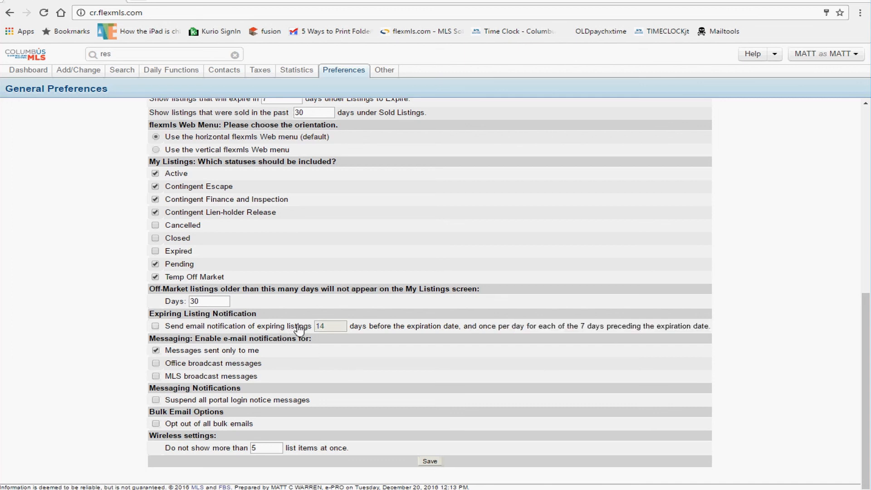
left_click_drag(299, 331, 201, 329)
left_click(156, 327)
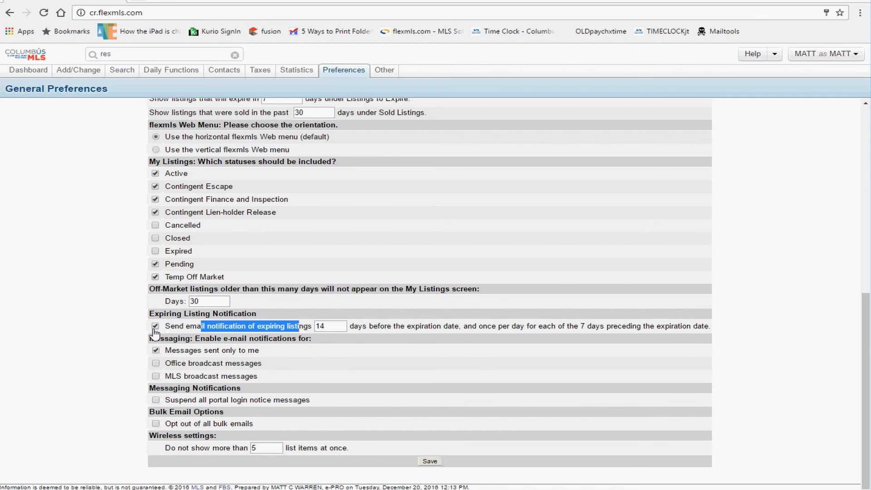
left_click(155, 328)
left_click_drag(328, 327, 292, 326)
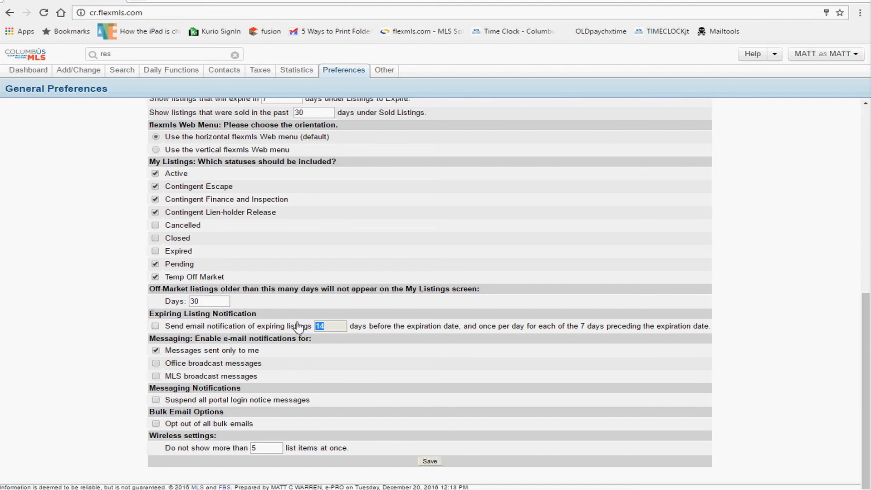
Step: Re-enable the notification, set the period back to 7 days, and save General Preferences
scroll(297, 327, "up", 8)
scroll(296, 327, "down", 8)
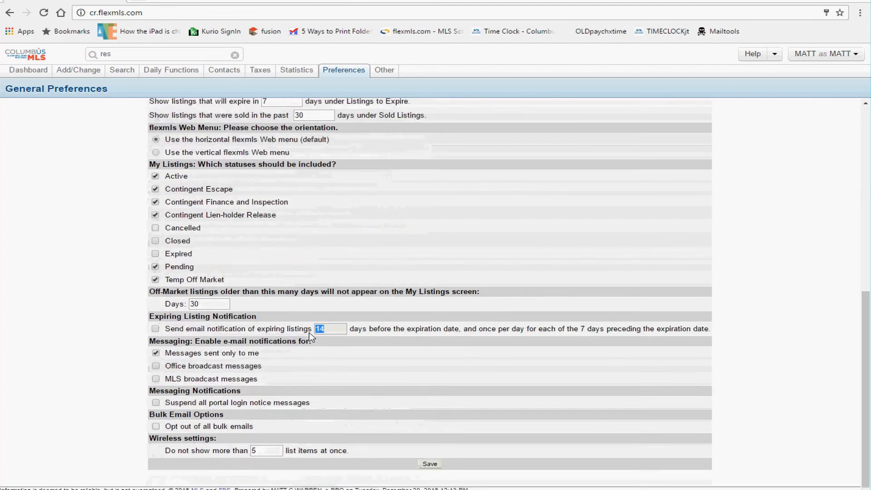
left_click(170, 327)
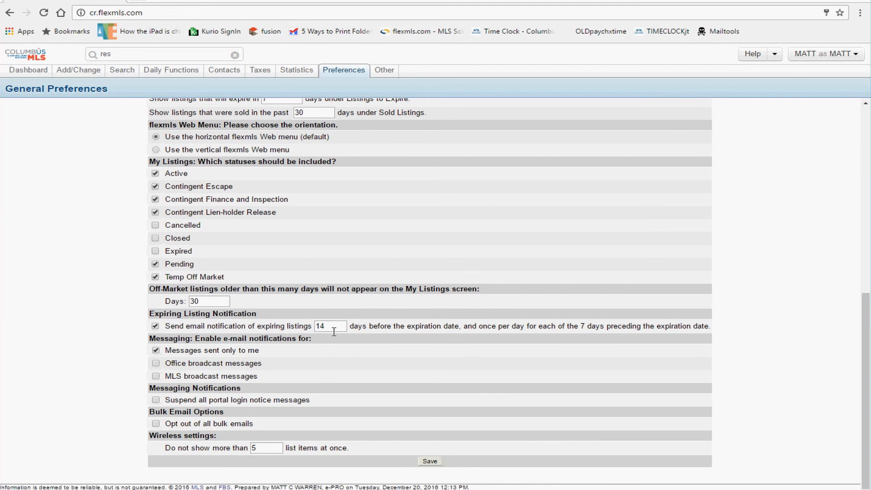
left_click_drag(333, 327, 278, 321)
type("7")
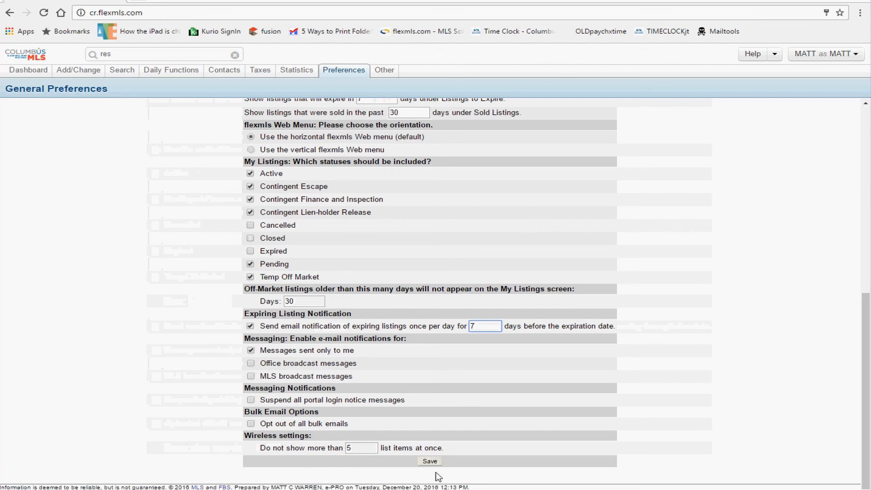
scroll(418, 363, "up", 8)
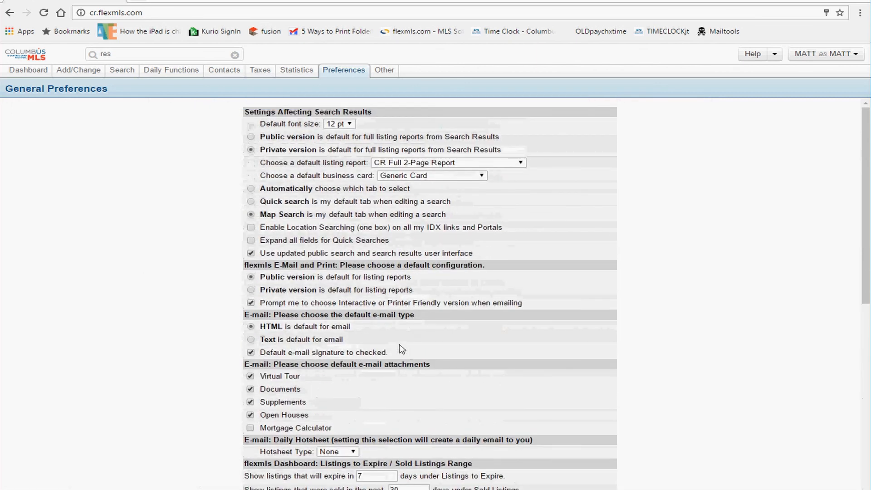
scroll(401, 348, "down", 1)
scroll(402, 348, "down", 7)
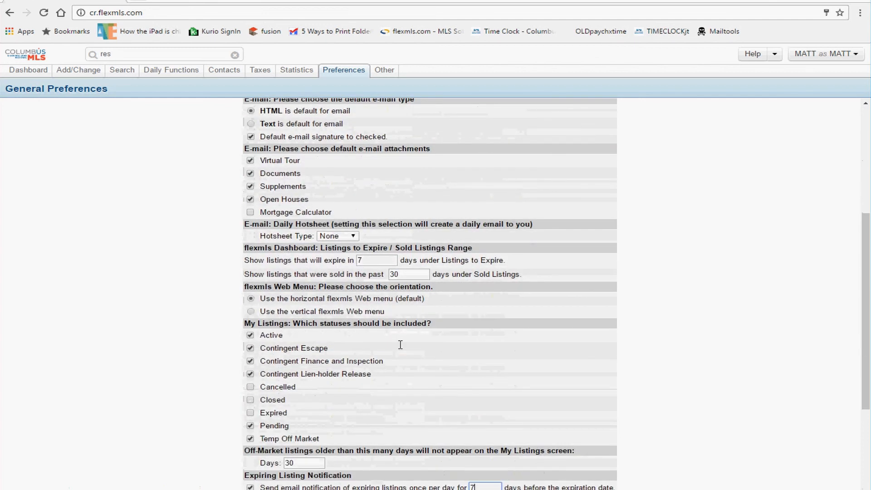
scroll(401, 348, "down", 1)
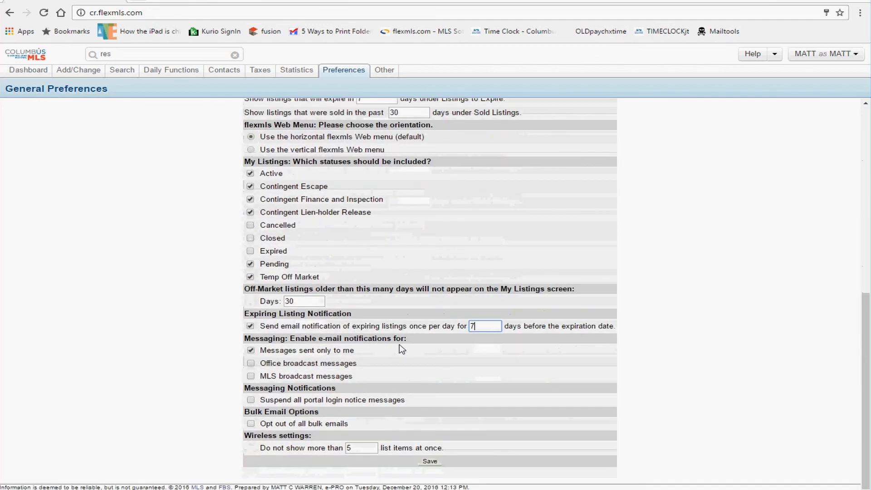
left_click(429, 461)
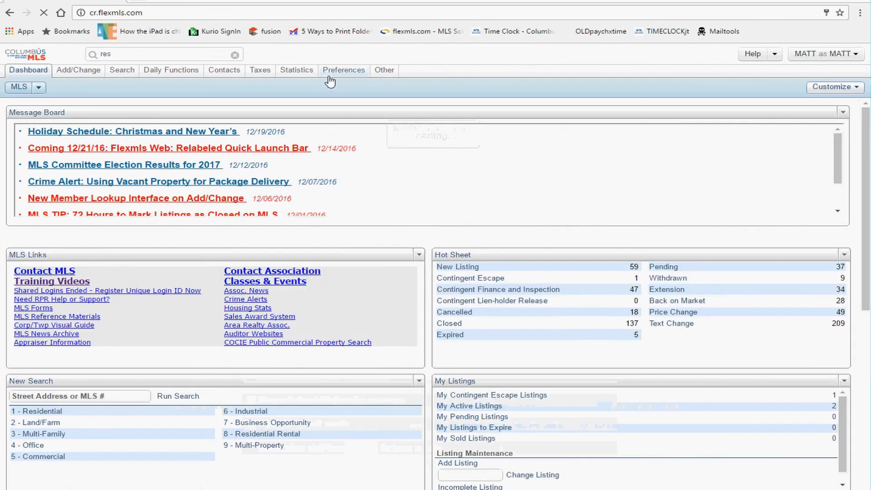
Step: Open Portal Preferences from the Preferences menu
mouse_move(339, 76)
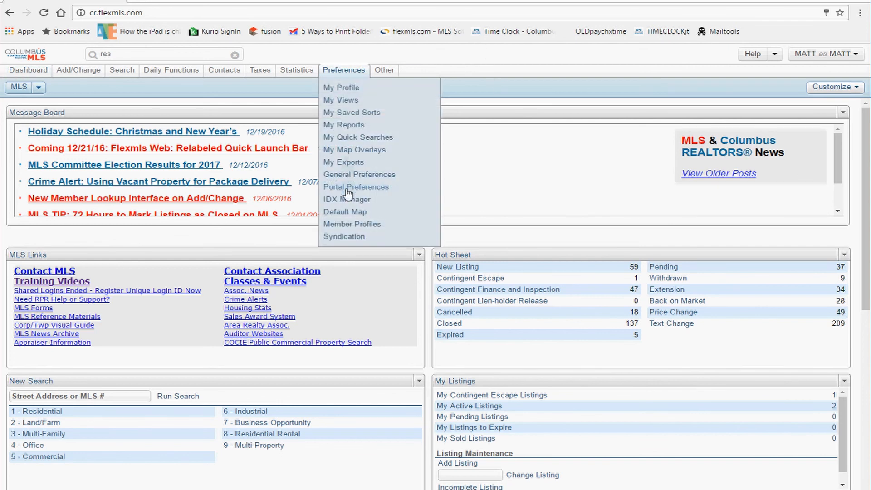
left_click(348, 188)
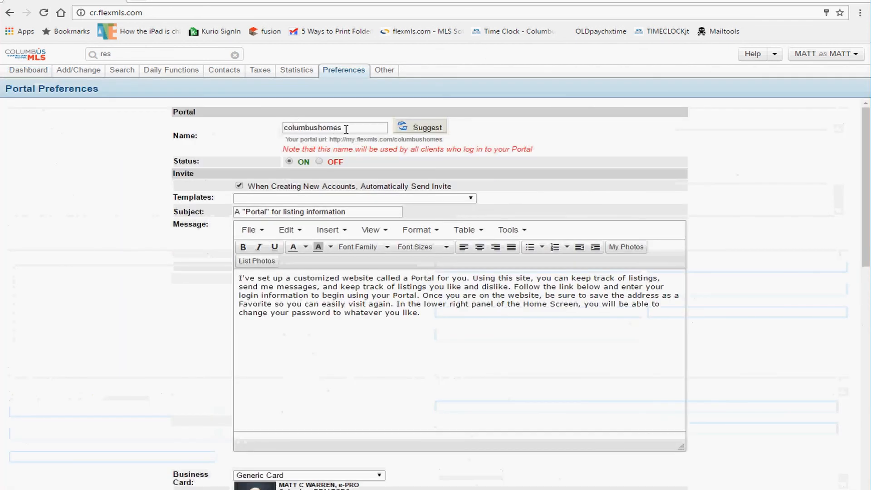
left_click_drag(345, 127, 281, 127)
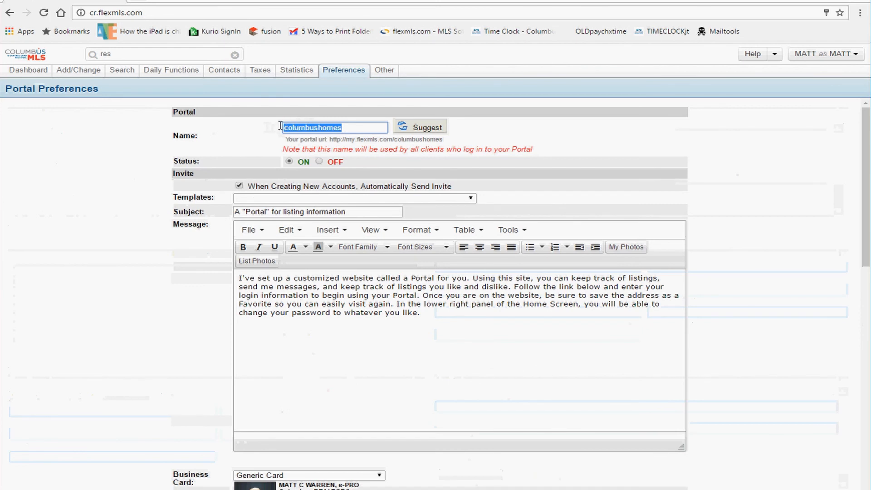
left_click(357, 142)
left_click_drag(347, 140, 392, 137)
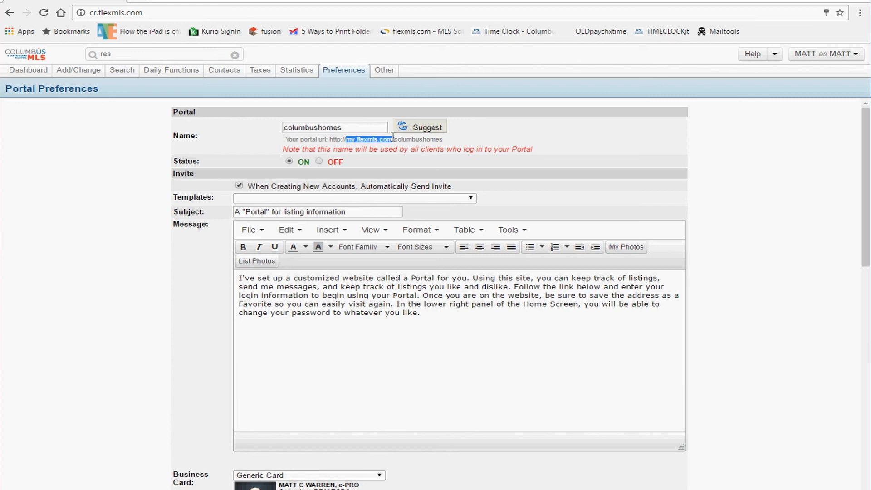
left_click(349, 140)
left_click_drag(347, 140, 396, 138)
left_click(433, 139)
left_click_drag(443, 140, 267, 127)
left_click_drag(394, 140, 461, 140)
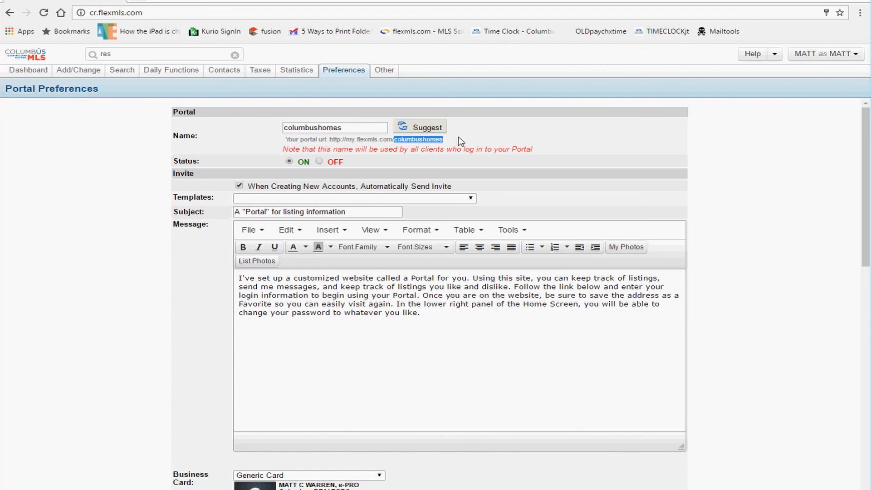
left_click_drag(344, 127, 249, 129)
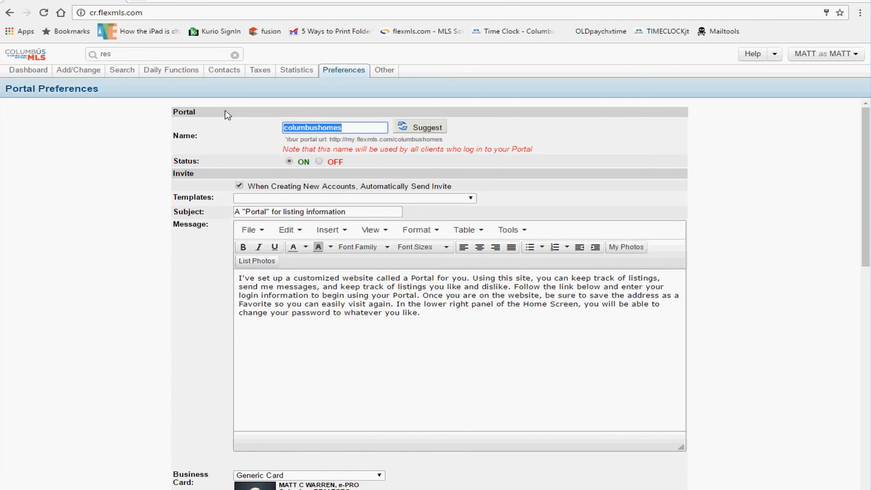
left_click(395, 147)
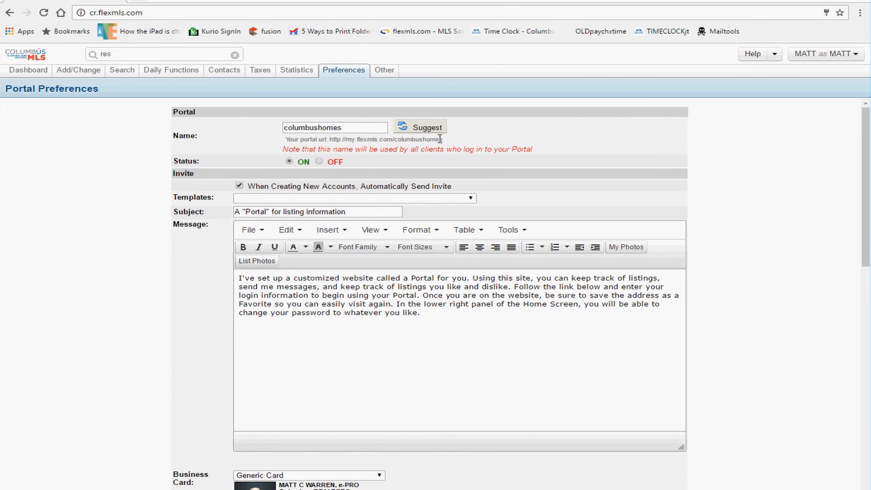
left_click_drag(443, 139, 397, 142)
left_click_drag(502, 149, 301, 155)
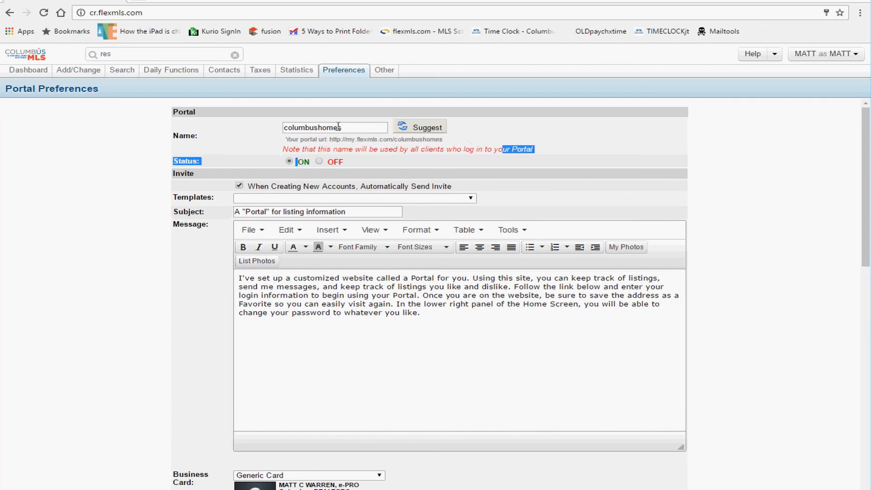
left_click_drag(339, 126, 245, 129)
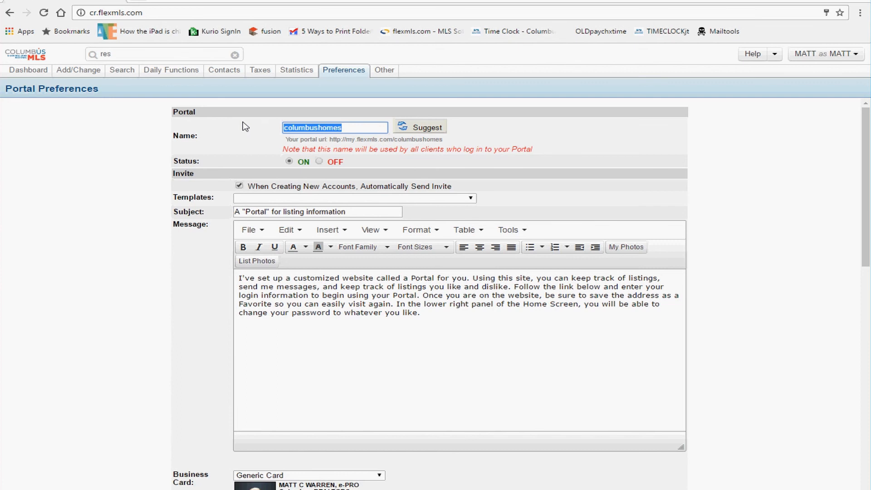
left_click_drag(350, 127, 224, 122)
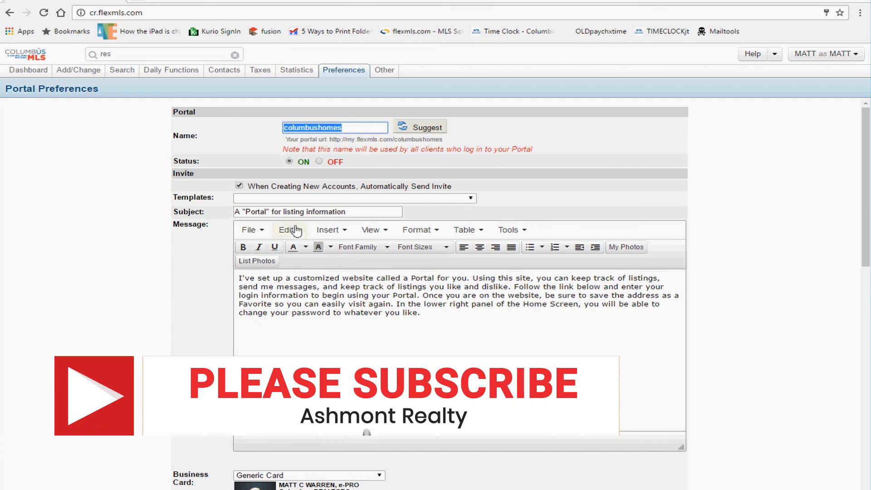
left_click_drag(402, 212, 215, 209)
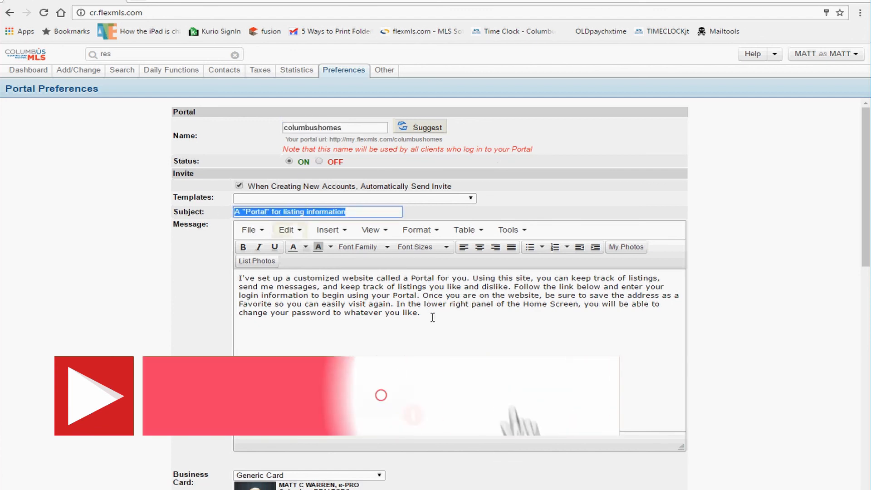
left_click_drag(424, 313, 237, 276)
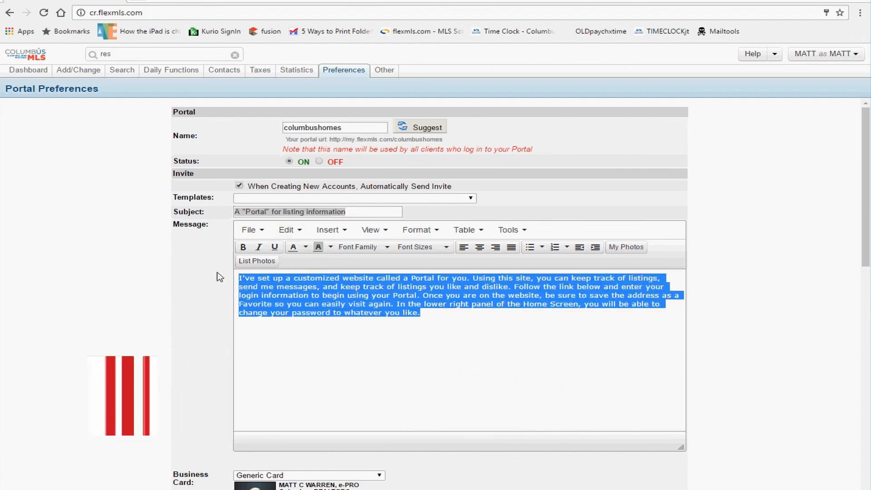
left_click(204, 243)
left_click_drag(342, 212, 230, 211)
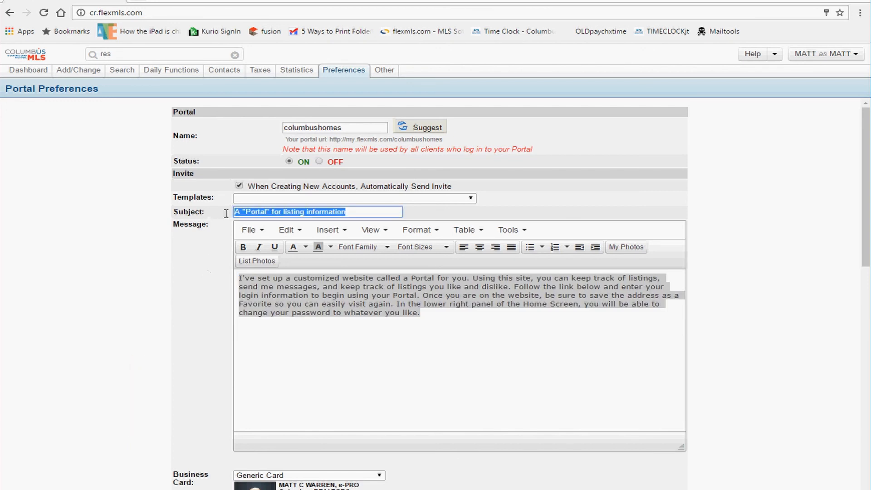
left_click(409, 316)
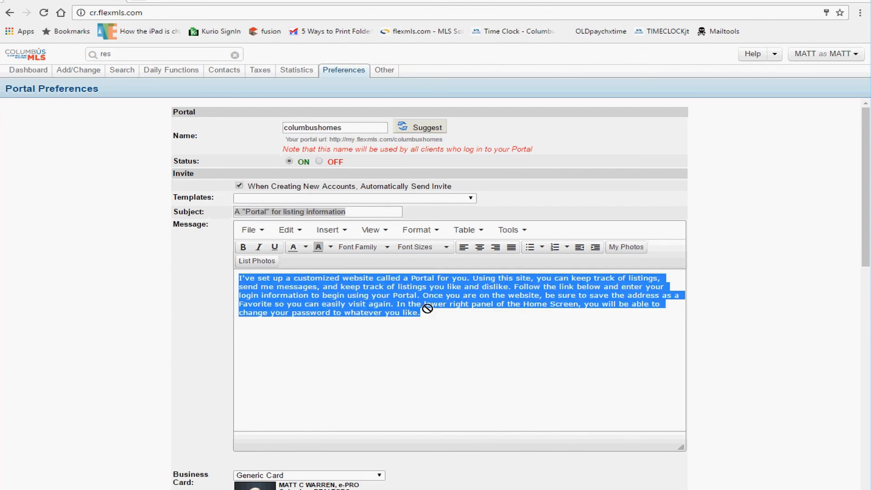
left_click(338, 334)
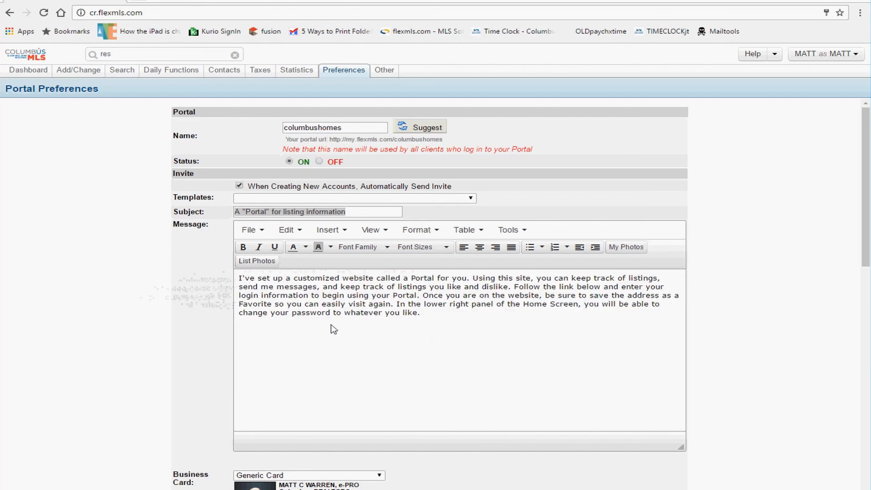
Step: Confirm the portal name columbushomes and save the Portal Preferences
scroll(353, 334, "down", 5)
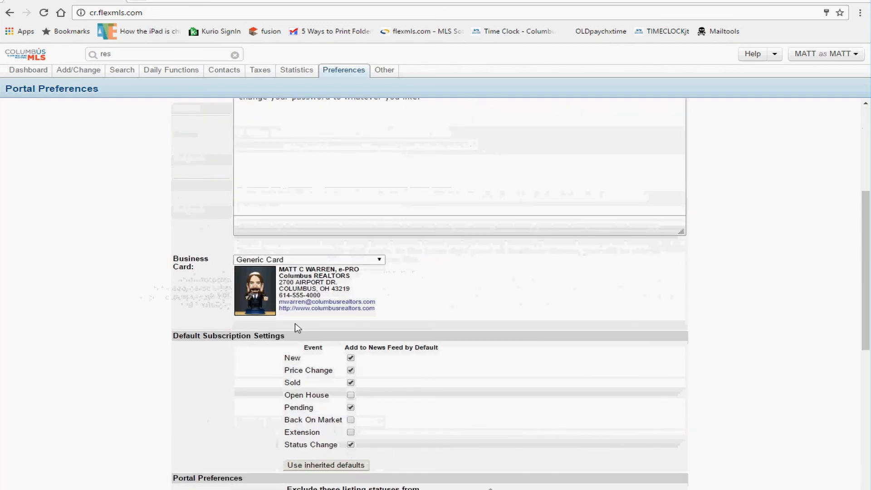
scroll(298, 327, "down", 8)
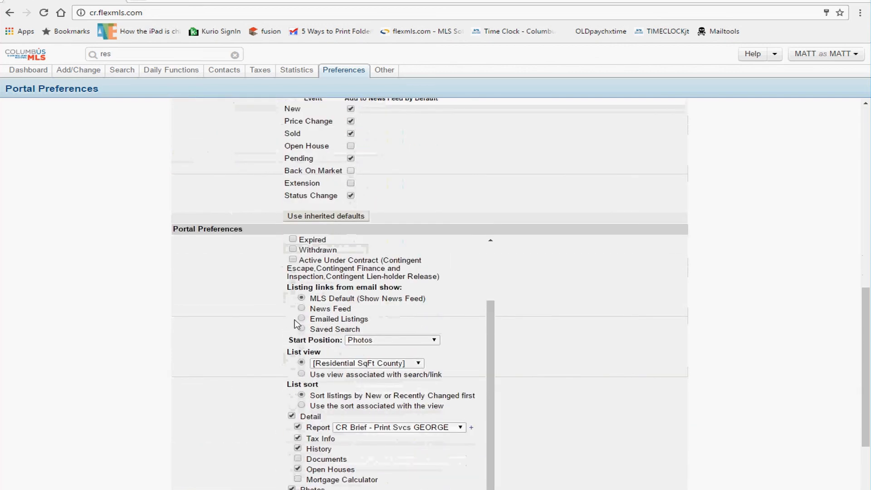
scroll(295, 318, "down", 3)
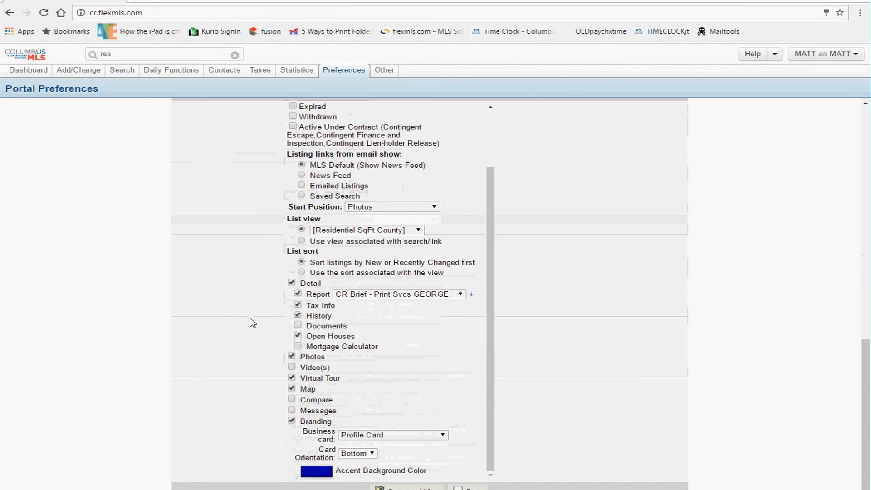
scroll(250, 318, "up", 15)
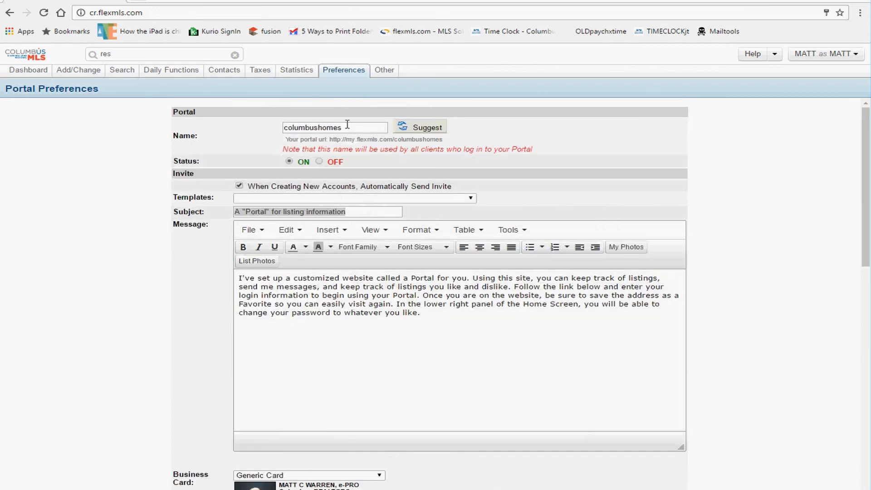
double_click(347, 125)
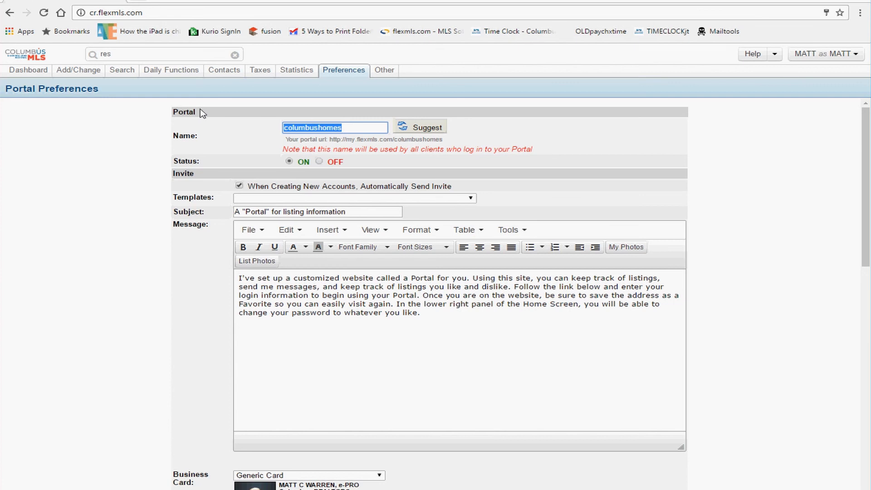
scroll(745, 284, "down", 3)
scroll(745, 284, "down", 10)
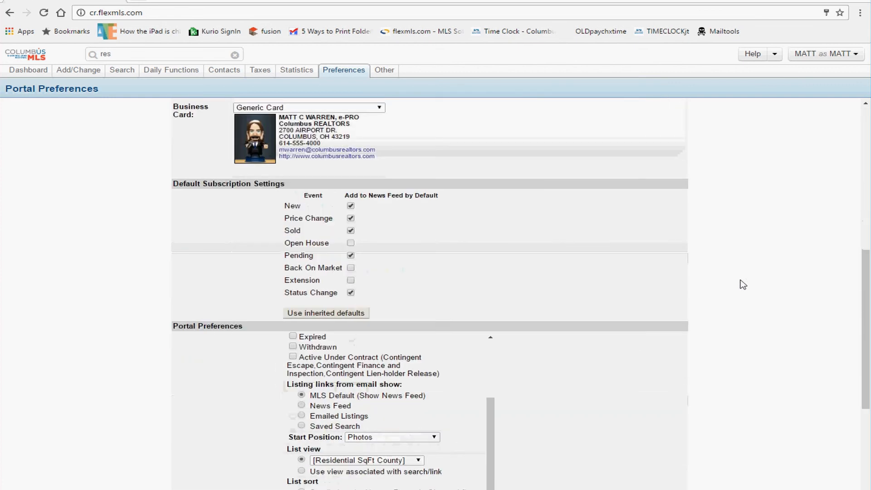
left_click(469, 488)
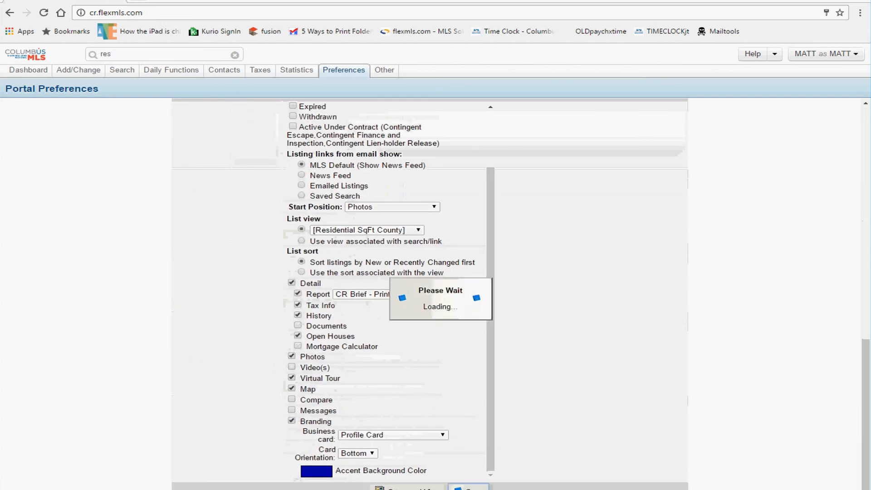
scroll(615, 268, "up", 3)
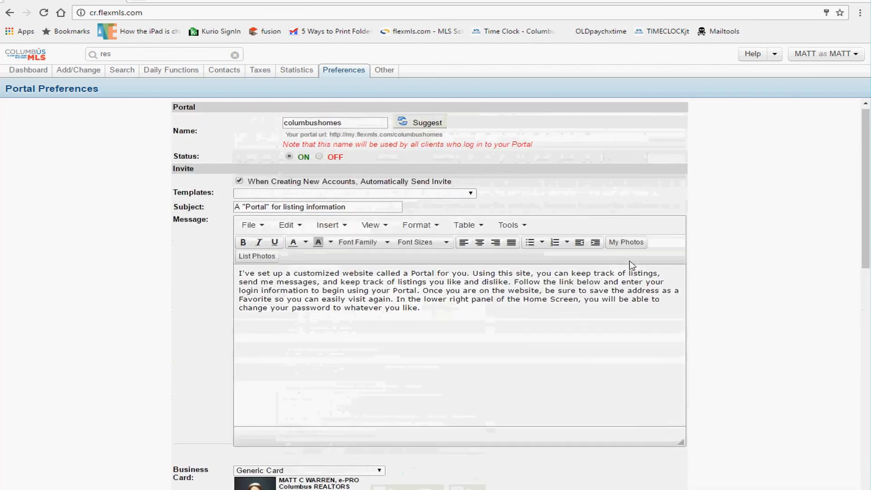
Step: Return to the Dashboard tab
left_click(44, 61)
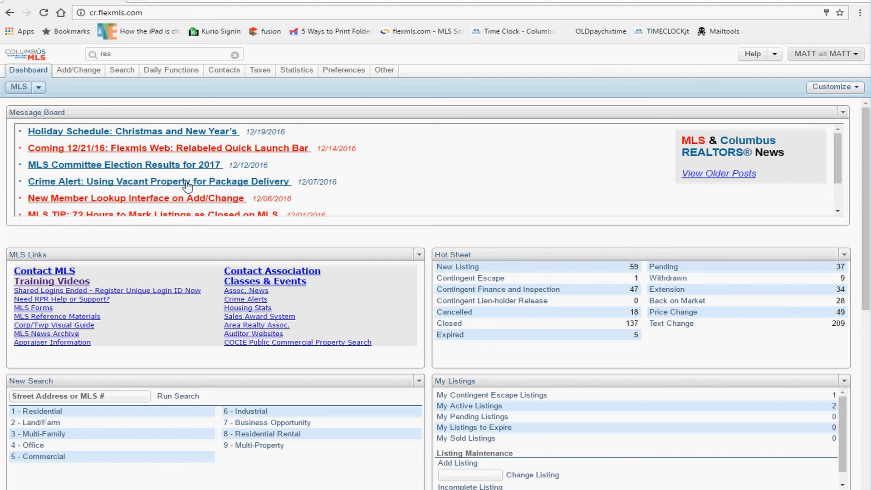
Step: Switch to another agent account by entering its login ID in the user menu and choosing Use
left_click(826, 58)
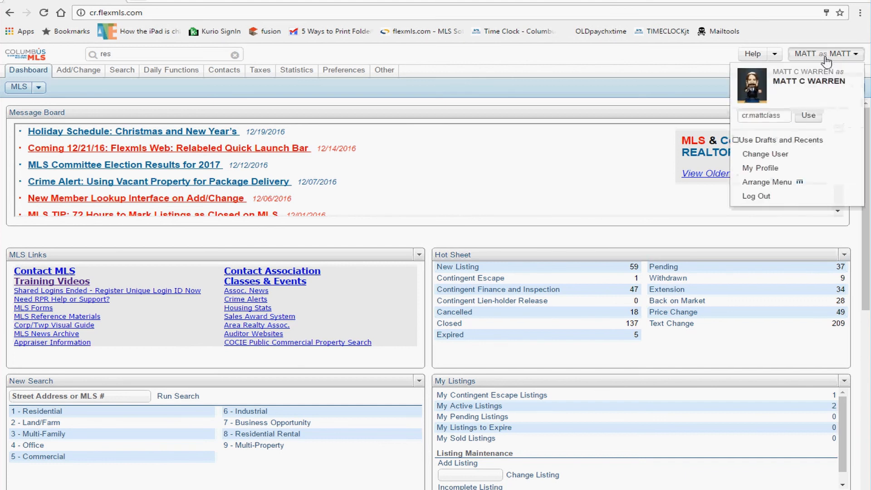
left_click(770, 117)
double_click(770, 117)
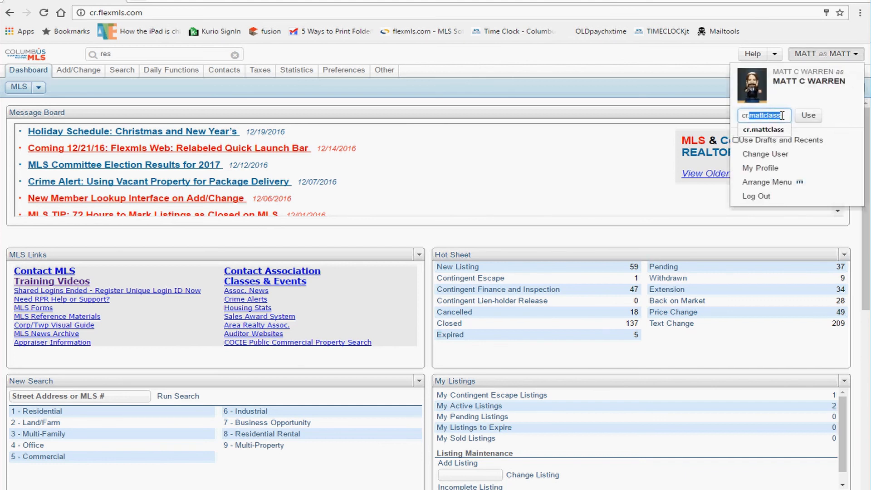
left_click_drag(783, 116, 751, 118)
key("Down")
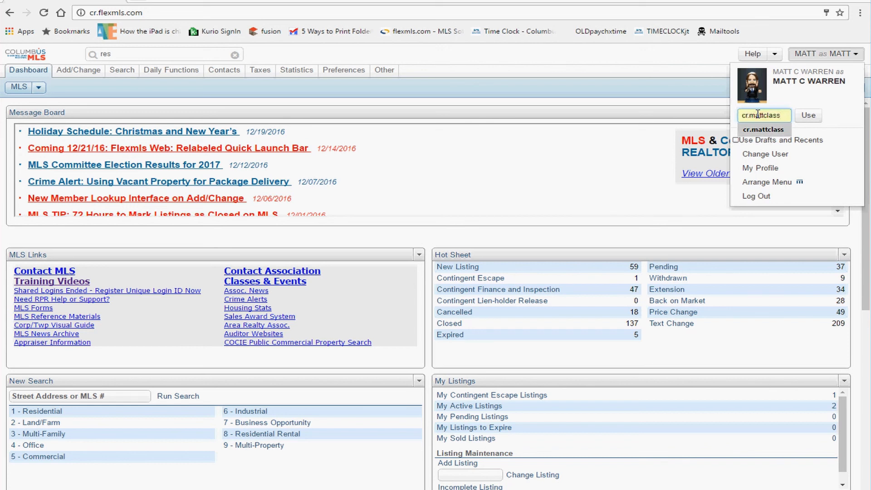
double_click(764, 115)
type("465")
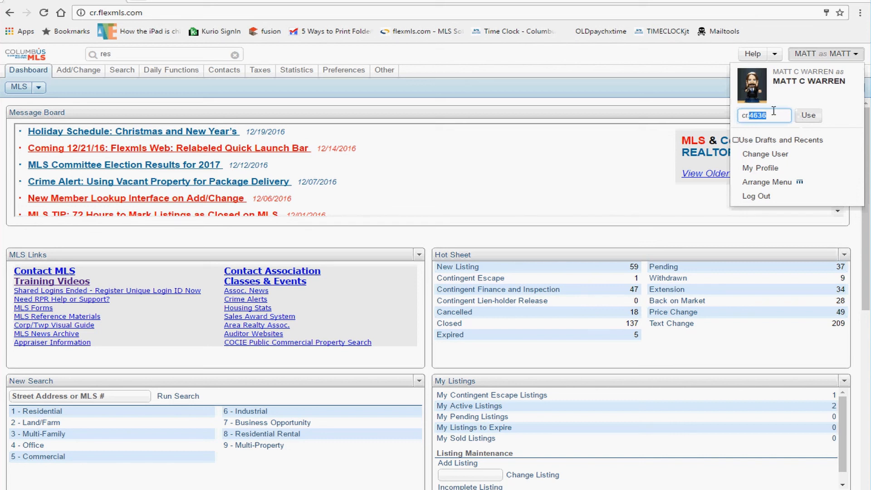
type("matt")
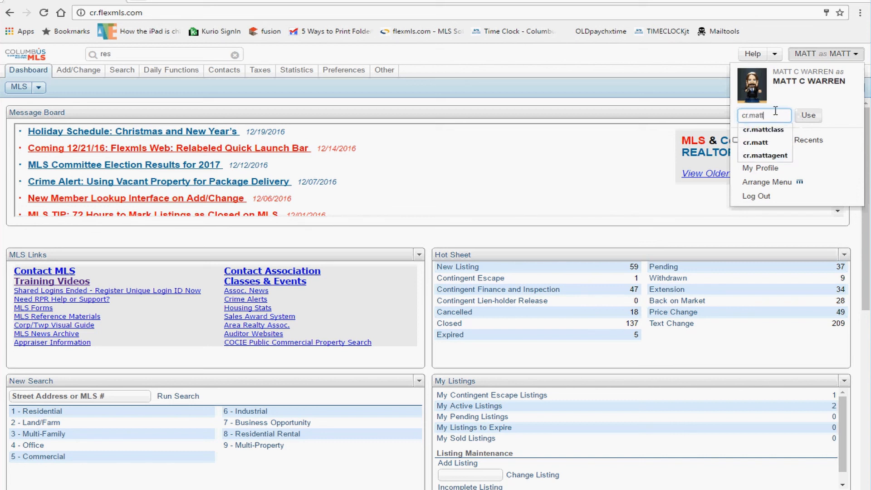
type("agent")
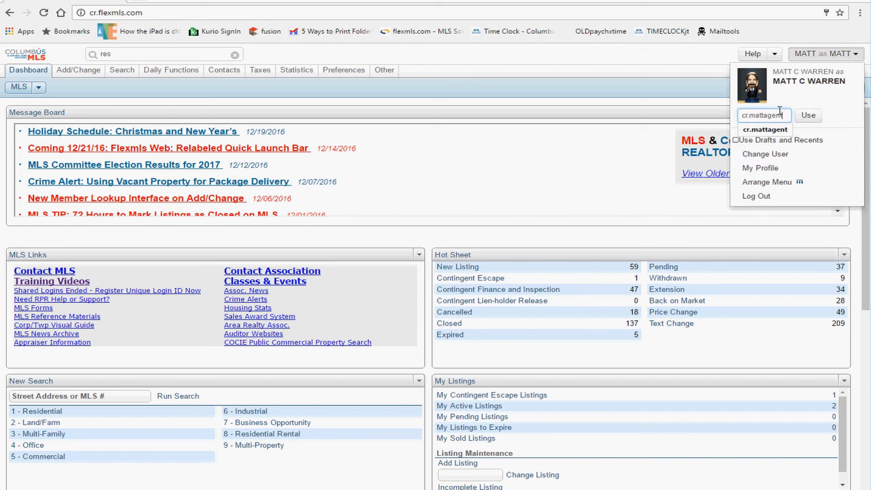
left_click_drag(785, 115, 726, 117)
left_click(799, 103)
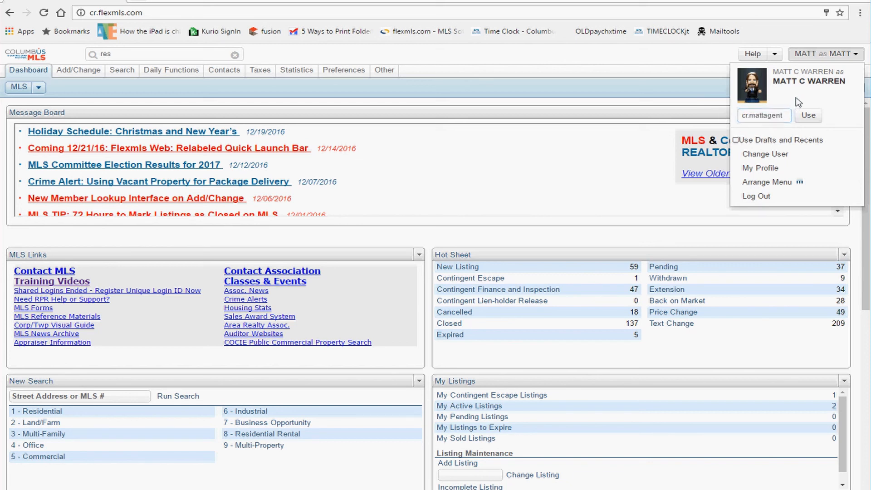
left_click_drag(782, 115, 751, 119)
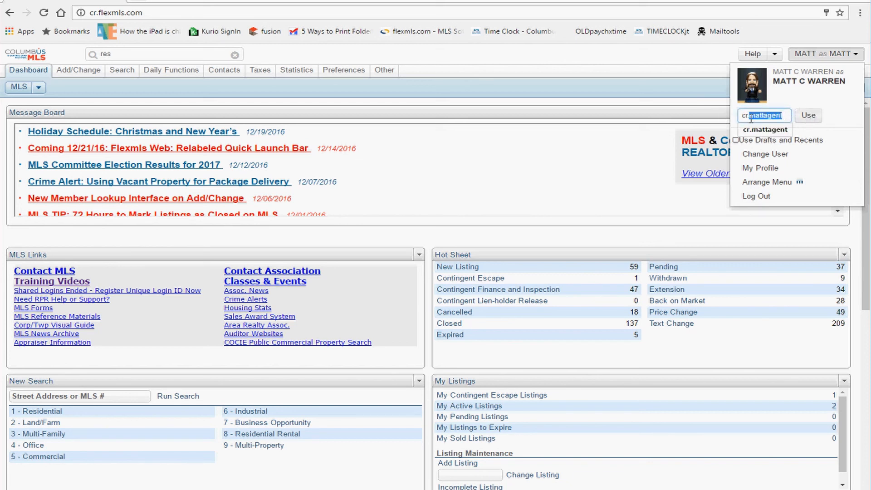
left_click(808, 117)
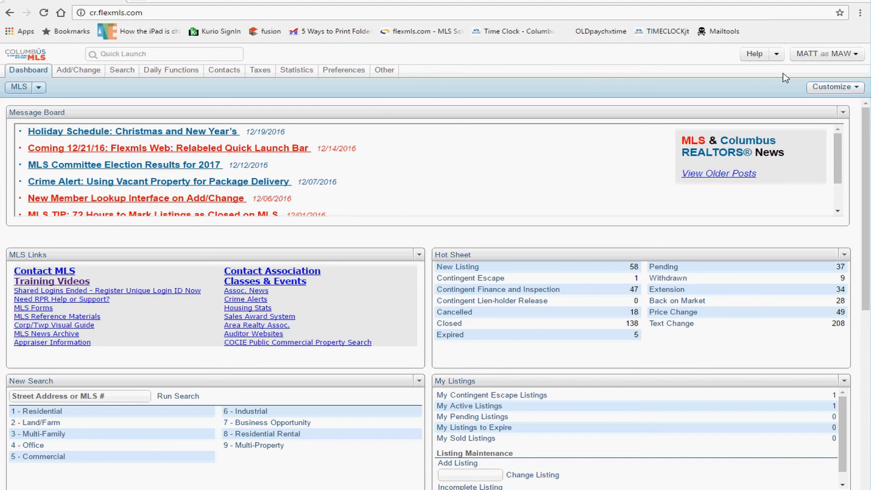
Step: Bring up the user switching options and review the current profile heading
left_click(817, 60)
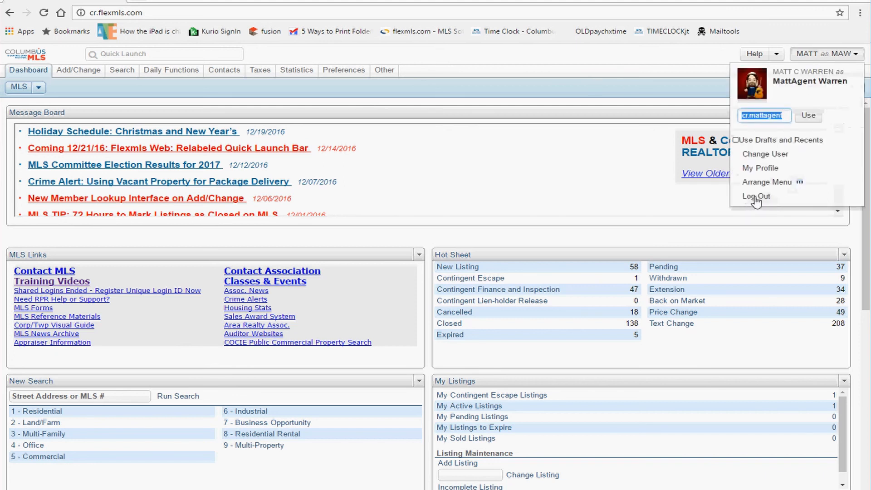
left_click_drag(790, 74, 819, 86)
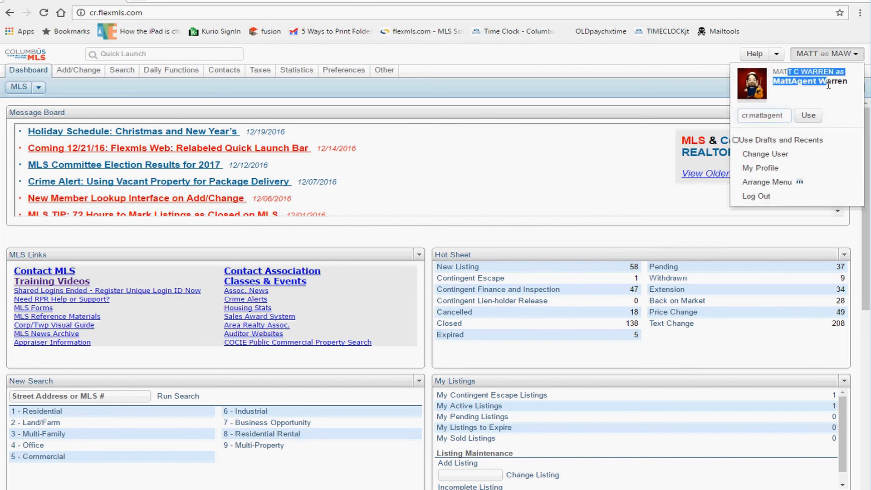
left_click(663, 64)
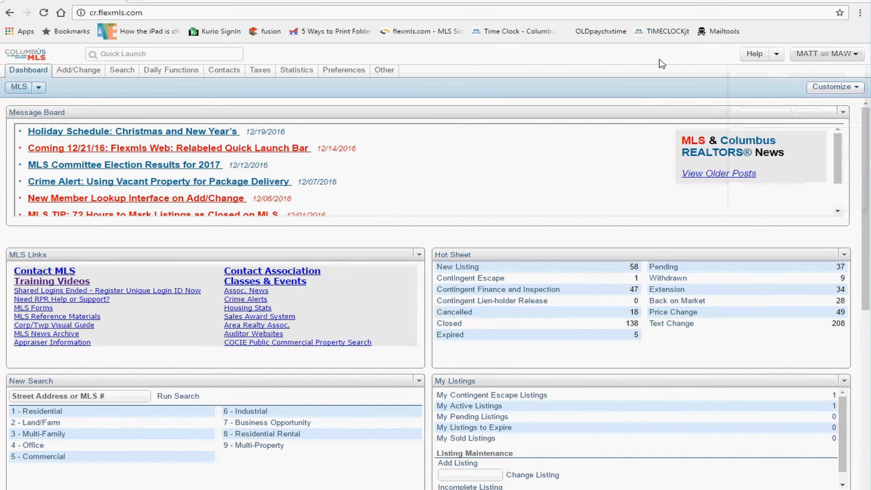
left_click(820, 64)
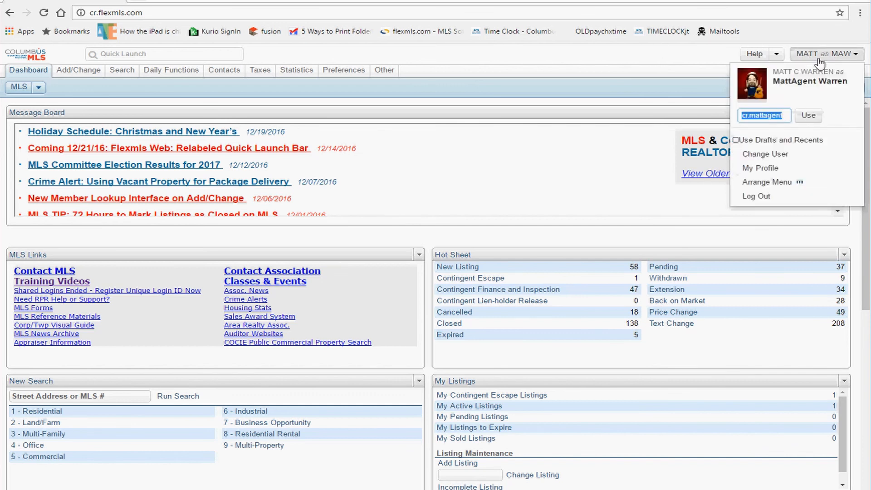
Step: Replace the login field with the original account's login and switch back to it
double_click(781, 117)
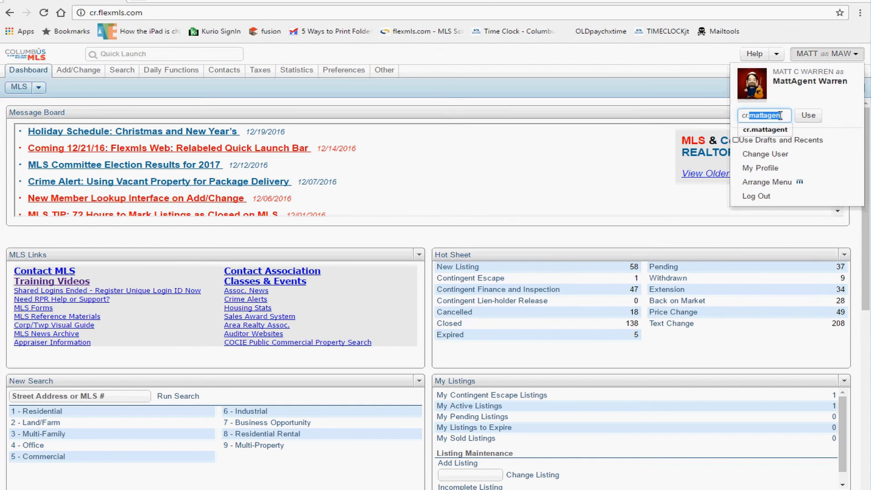
type("mattclas")
key("BackSpace")
key("BackSpace")
key("BackSpace")
key("BackSpace")
key("BackSpace")
key("BackSpace")
key("BackSpace")
key("BackSpace")
type("3535")
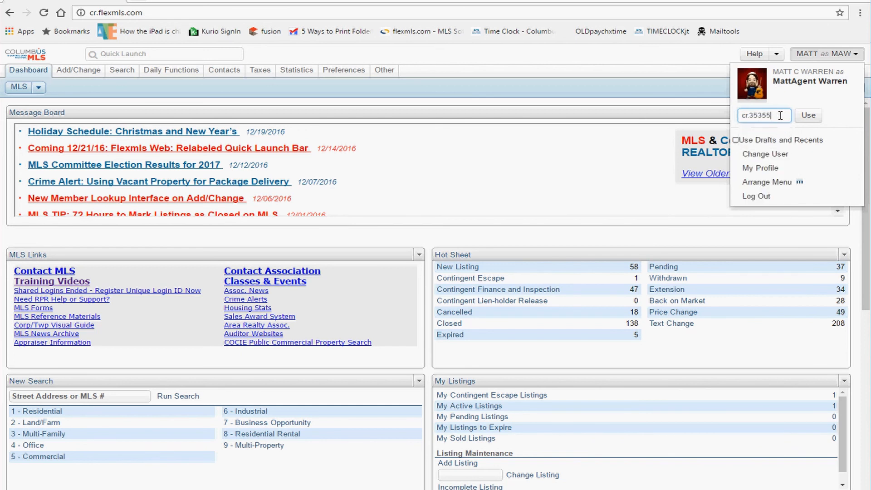
type("5")
key("BackSpace")
key("BackSpace")
key("BackSpace")
key("BackSpace")
key("BackSpace")
key("BackSpace")
type(".ma")
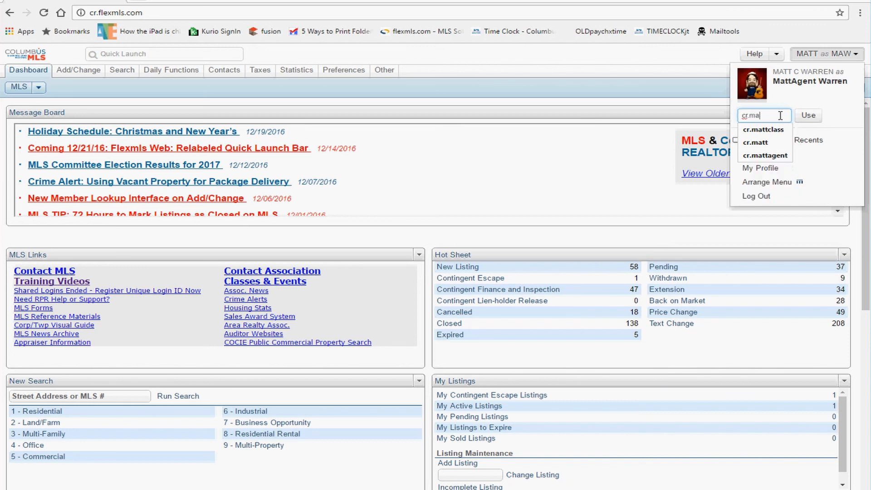
type("ttc")
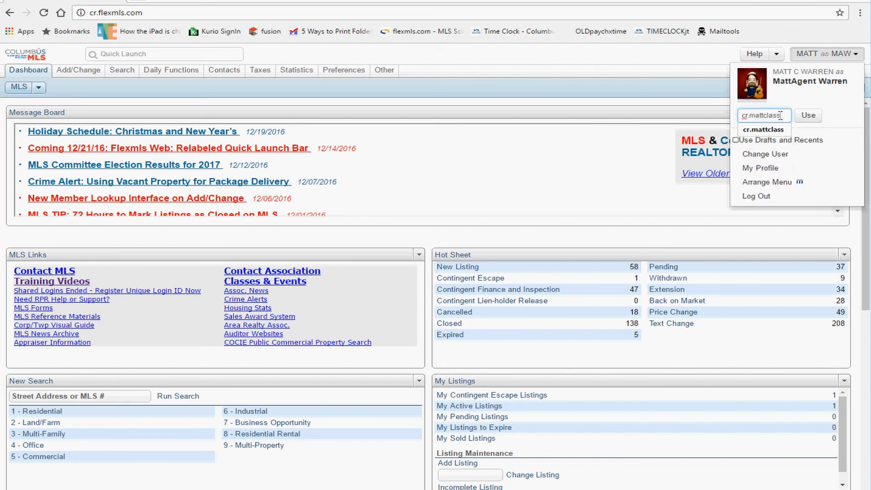
type("lass")
left_click_drag(755, 117, 811, 119)
left_click(810, 119)
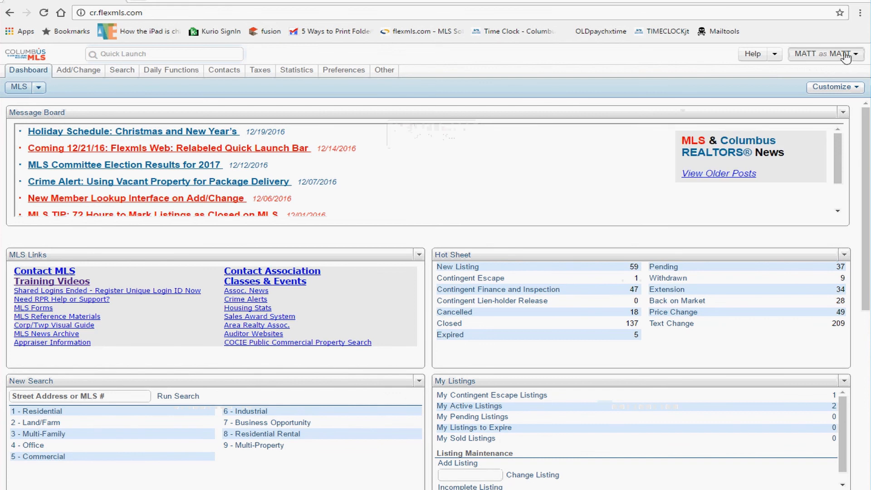
left_click(815, 55)
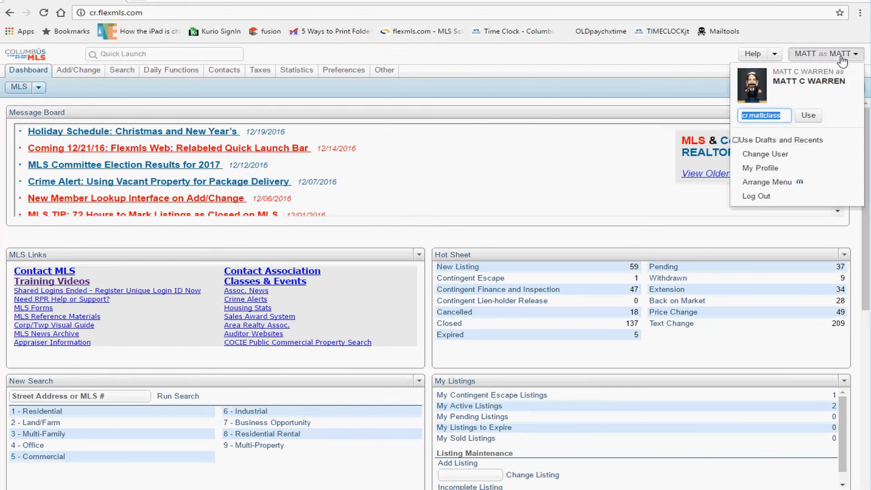
left_click(675, 58)
left_click(827, 56)
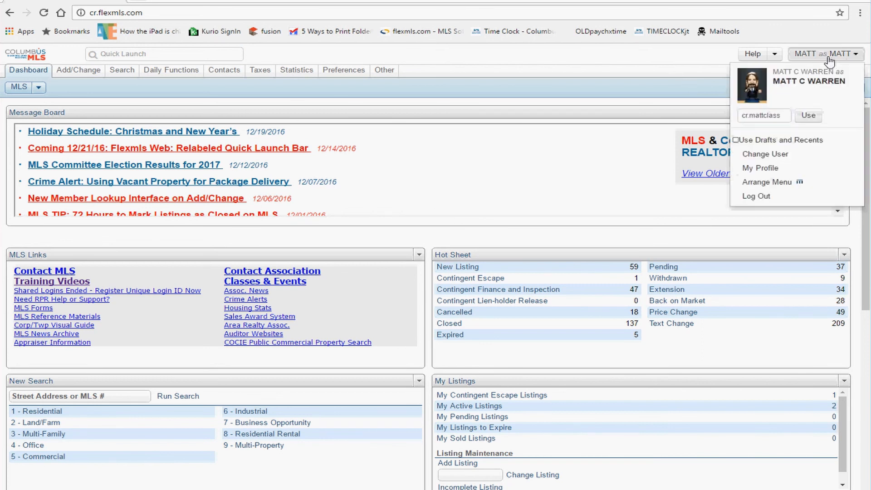
left_click_drag(810, 81, 814, 63)
left_click(815, 54)
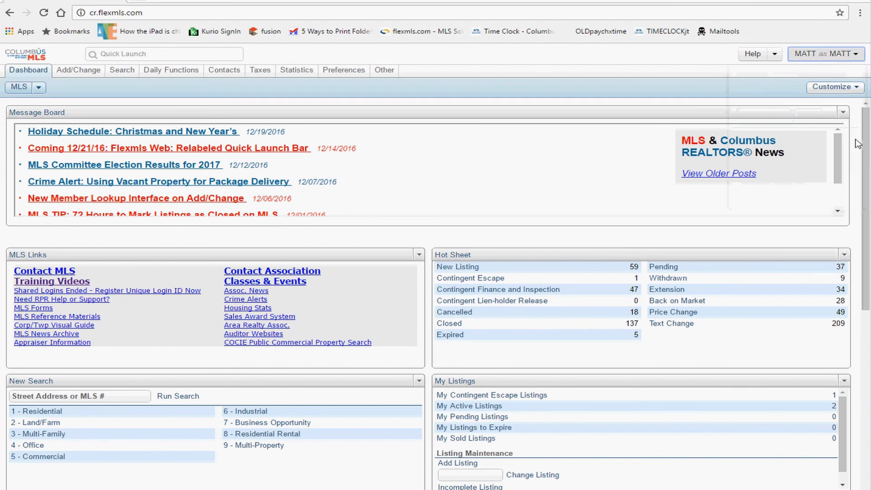